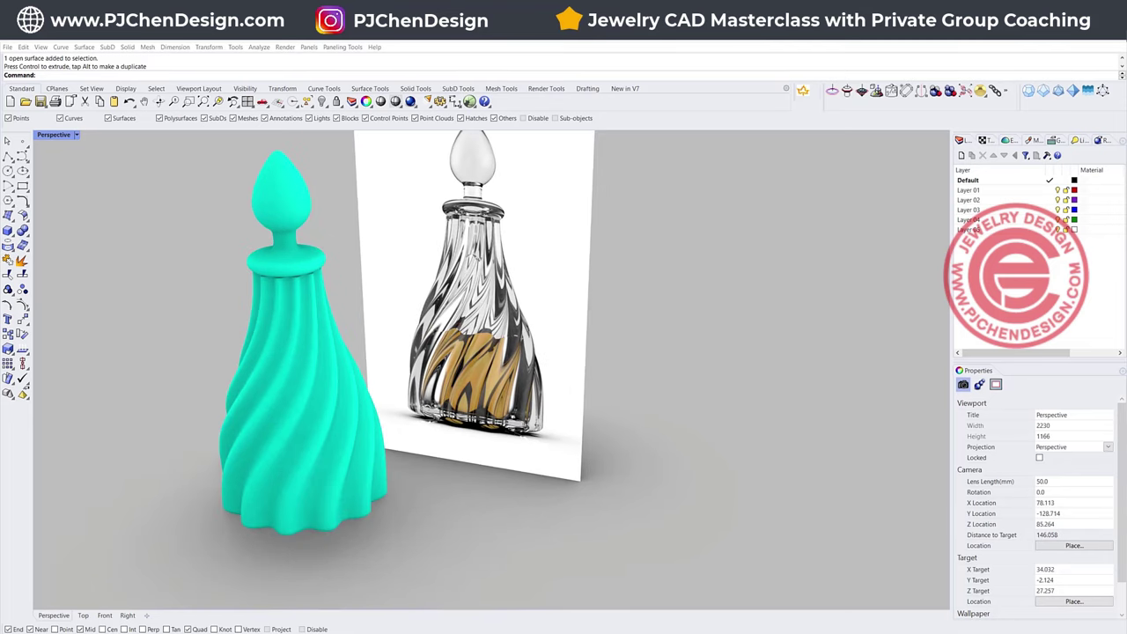
Examine the finished bottle and stopper in Ghosted display, comparing the body, liquid and stopper with the reference picture.
{"action": "right_click_drag", "start_coordinate": [477, 359], "coordinate": [475, 377], "text": "shift"}
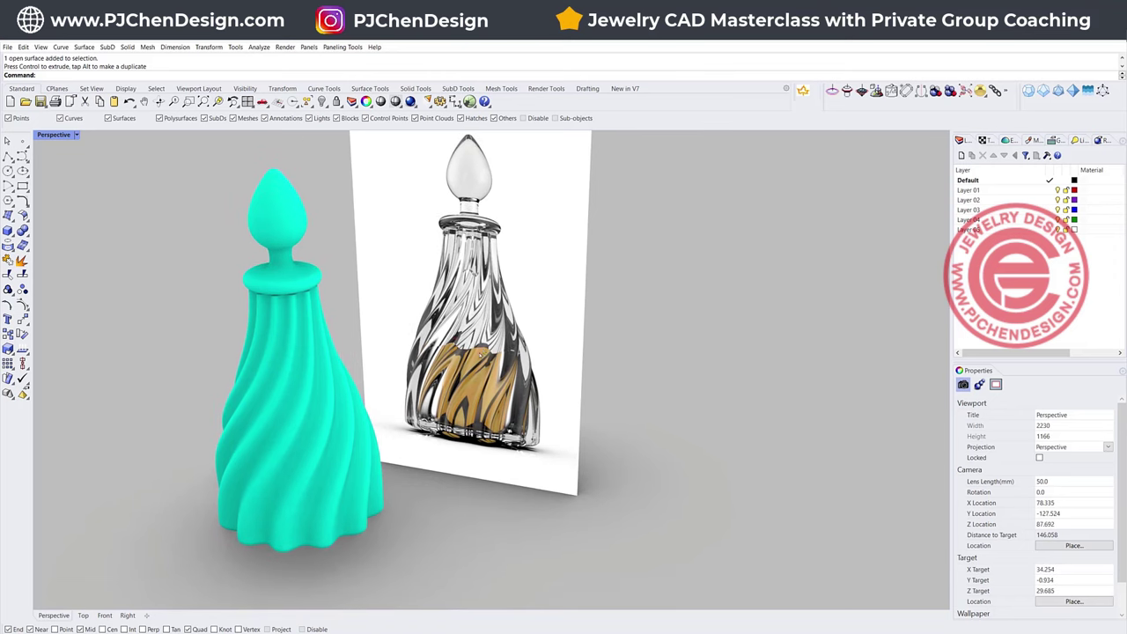
{"action": "left_click", "coordinate": [75, 135]}
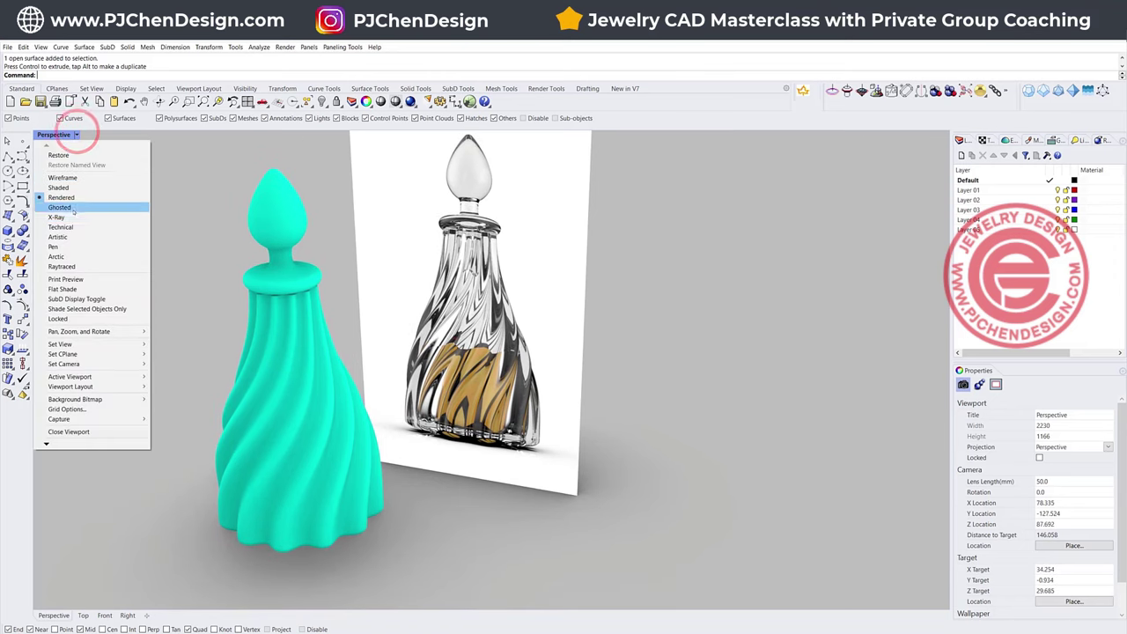
{"action": "left_click", "coordinate": [73, 208]}
{"action": "left_click", "coordinate": [323, 400]}
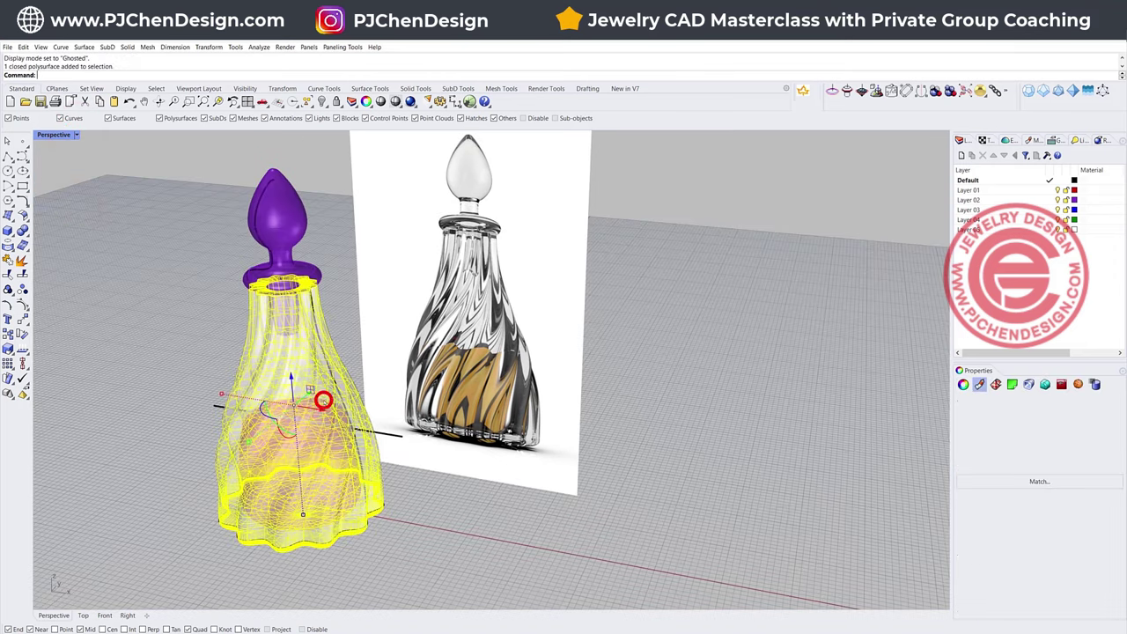
{"action": "left_click", "coordinate": [655, 483]}
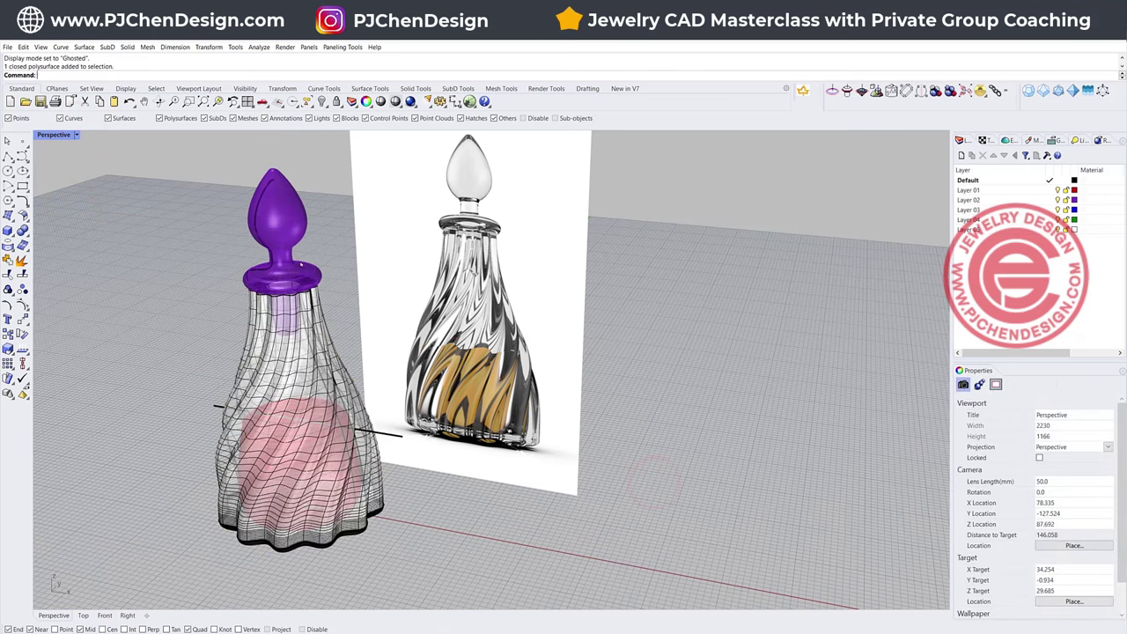
{"action": "left_click", "coordinate": [281, 226]}
{"action": "scroll", "coordinate": [313, 268], "scroll_direction": "up", "scroll_amount": 5}
{"action": "right_click_drag", "start_coordinate": [313, 268], "coordinate": [247, 339]}
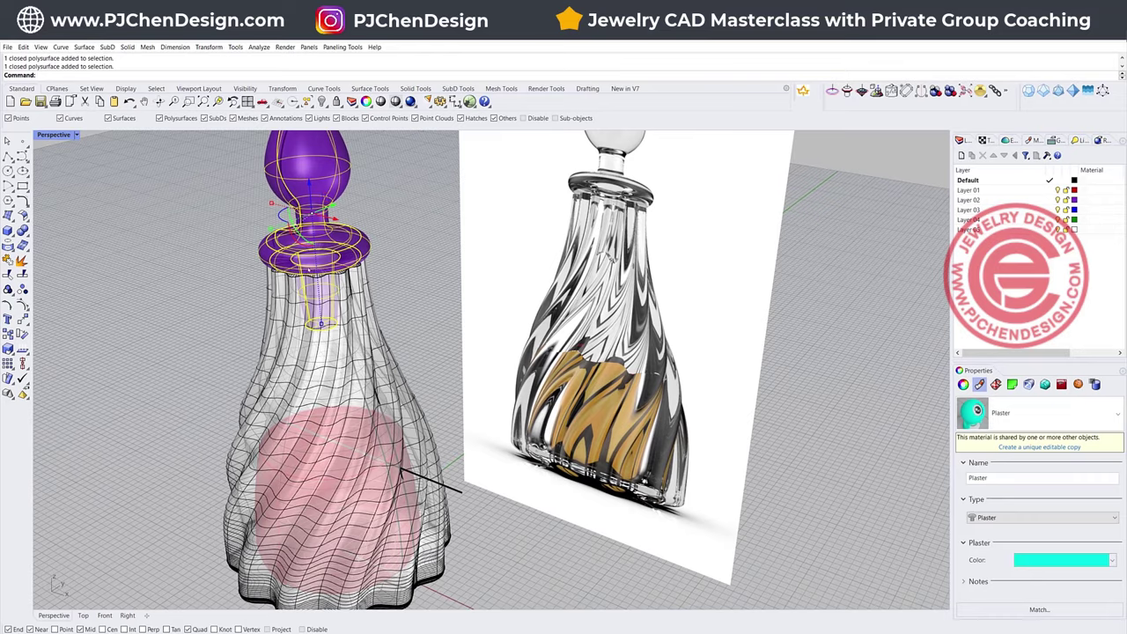
{"action": "right_click_drag", "start_coordinate": [347, 345], "coordinate": [527, 370]}
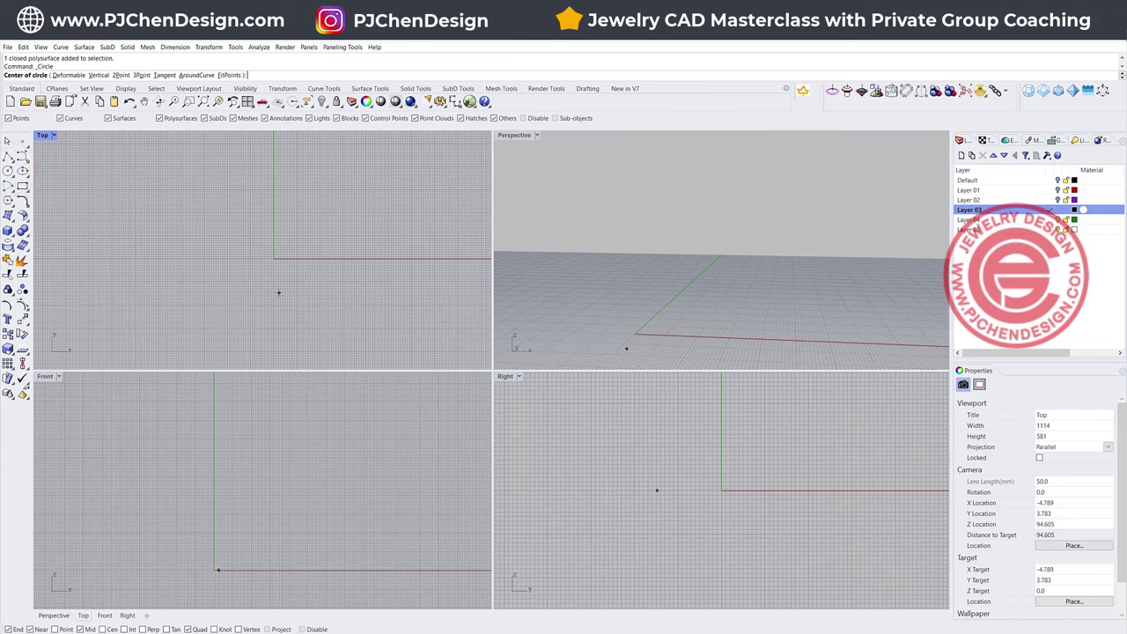
Draw a circle centred on the origin in the Top view and set that view to Ghosted display.
{"action": "type", "text": "0"}
{"action": "key", "text": "Return"}
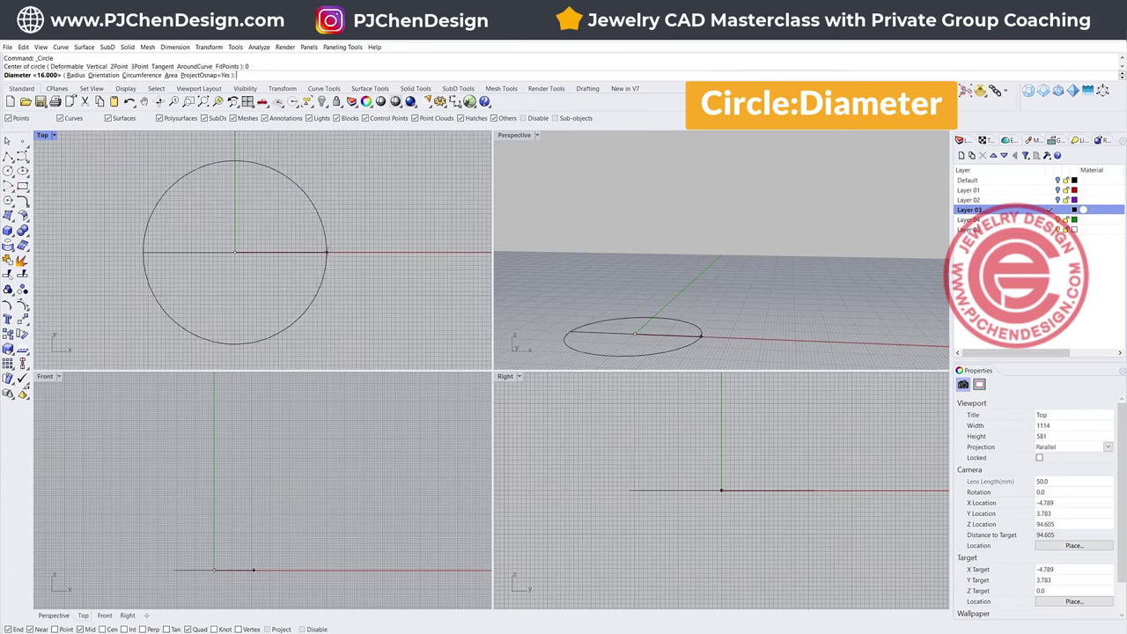
{"action": "left_click", "coordinate": [327, 252]}
{"action": "double_click", "coordinate": [42, 135]}
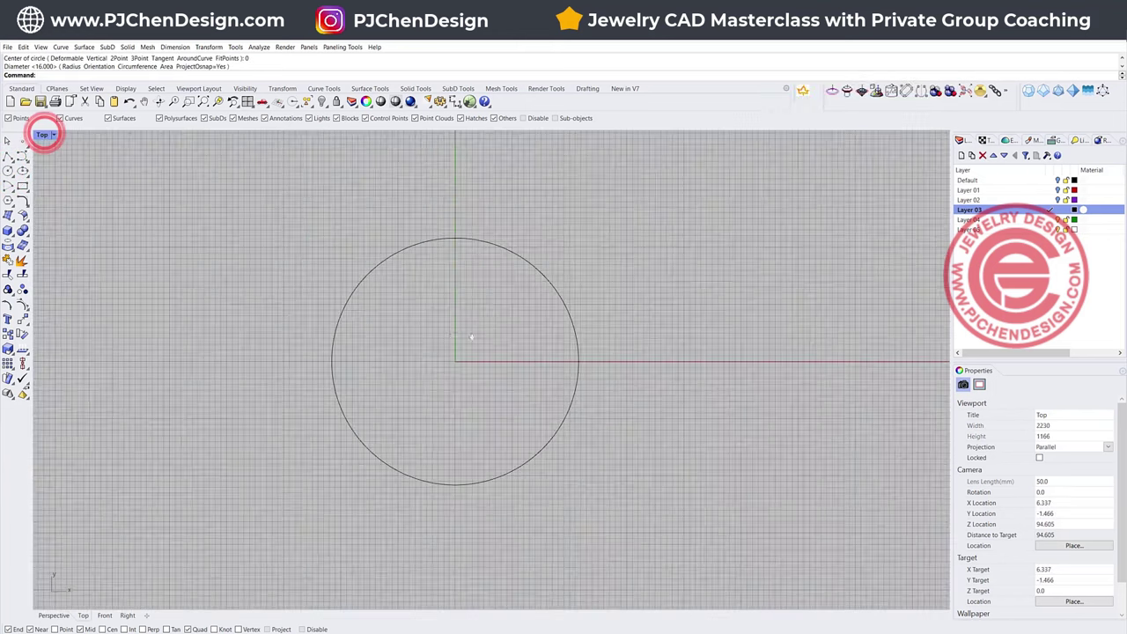
{"action": "left_click", "coordinate": [54, 136]}
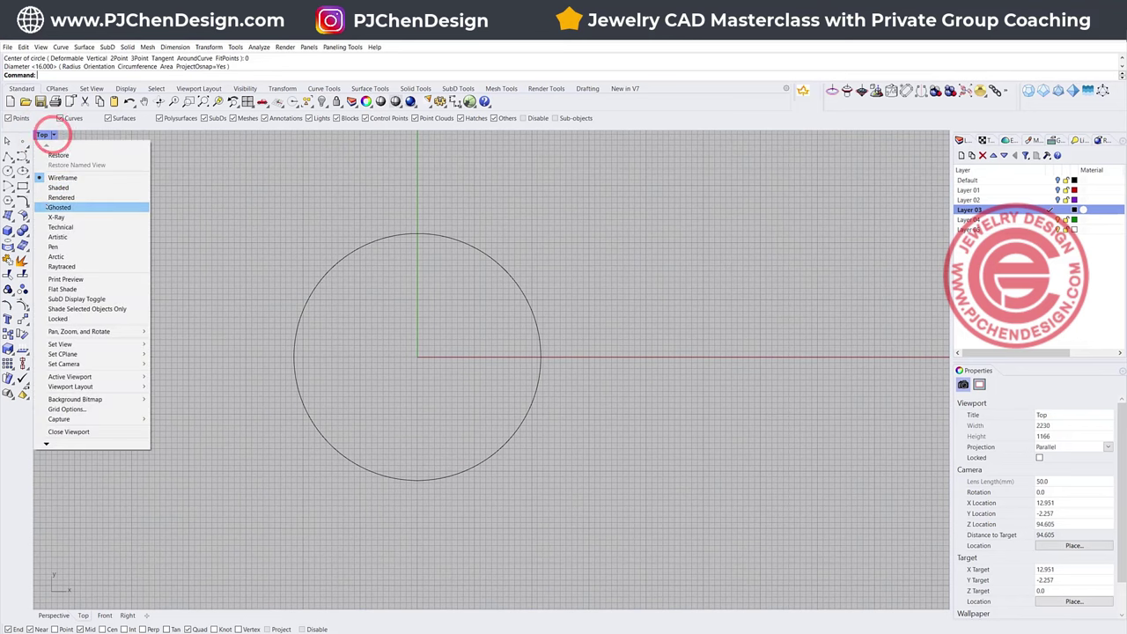
{"action": "left_click", "coordinate": [46, 204]}
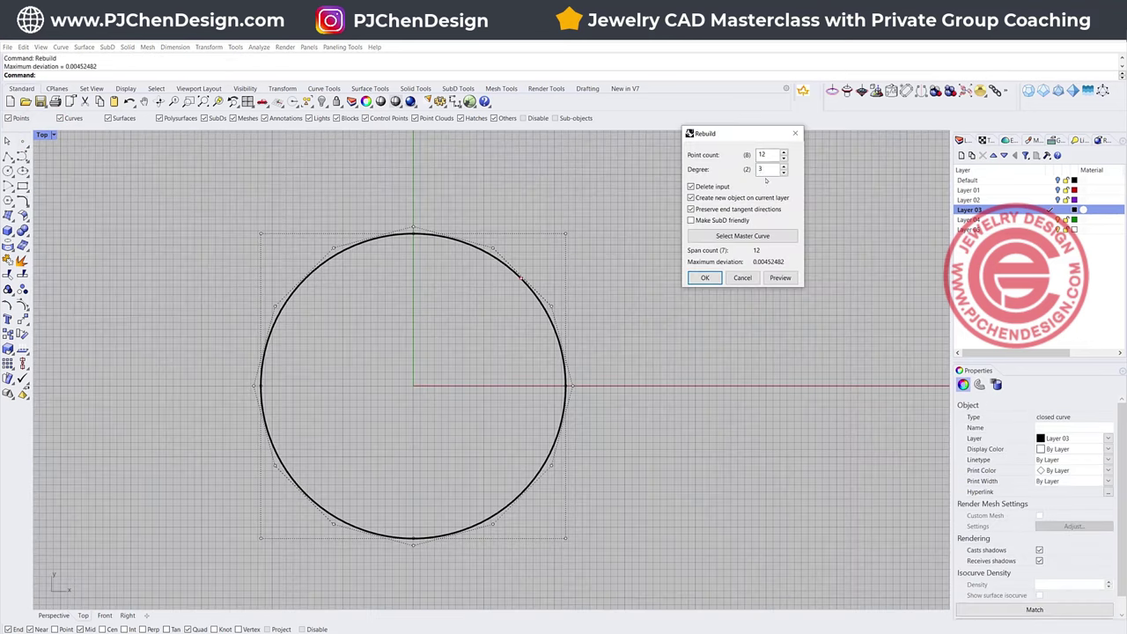
Rebuild the circle with a point count of 18 and degree 3.
{"action": "double_click", "coordinate": [764, 155]}
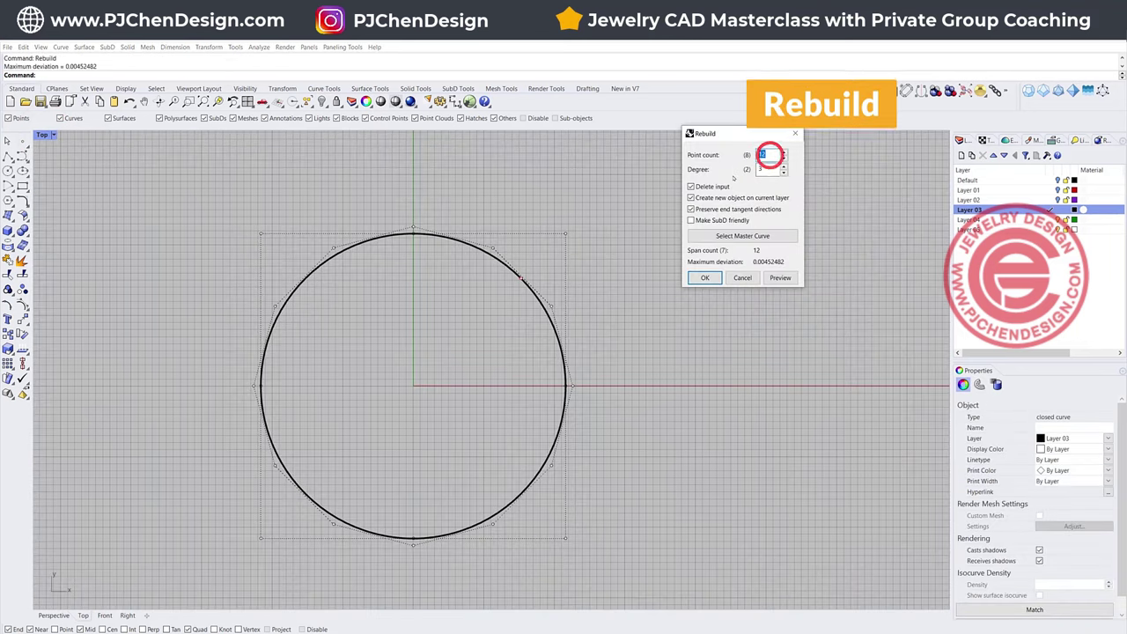
{"action": "type", "text": "18"}
{"action": "key", "text": "Return"}
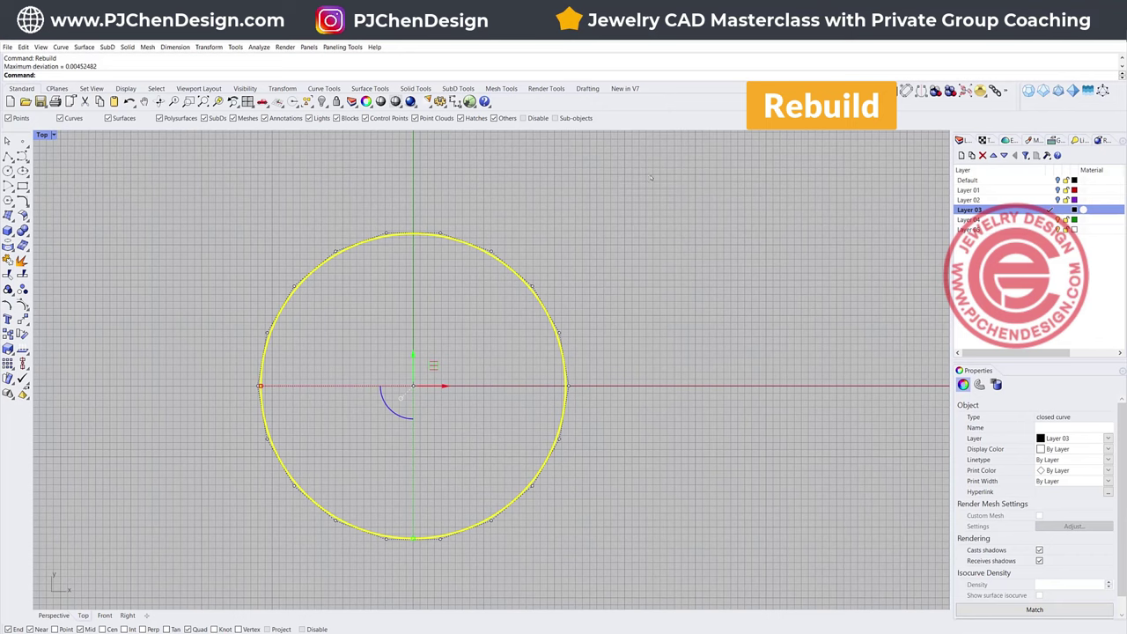
Scale every other control point of the rebuilt circle in toward the centre to form a nine-lobed star shape.
{"action": "left_click", "coordinate": [396, 259]}
{"action": "left_click", "coordinate": [384, 234]}
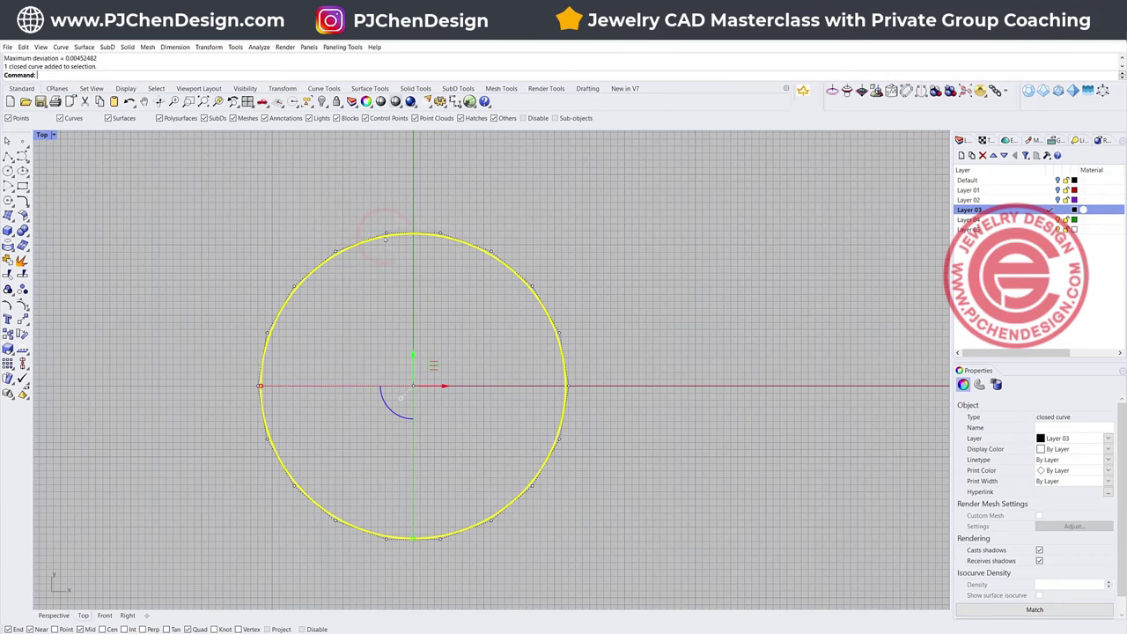
{"action": "left_click", "coordinate": [377, 218], "text": "shift"}
{"action": "left_click", "coordinate": [288, 278], "text": "shift"}
{"action": "left_click_drag", "start_coordinate": [232, 376], "coordinate": [318, 417], "text": "shift"}
{"action": "left_click_drag", "start_coordinate": [264, 484], "coordinate": [315, 507], "text": "shift"}
{"action": "left_click", "coordinate": [388, 538], "text": "shift"}
{"action": "left_click", "coordinate": [495, 520], "text": "shift"}
{"action": "left_click", "coordinate": [558, 438], "text": "shift"}
{"action": "left_click", "coordinate": [558, 333], "text": "shift"}
{"action": "left_click", "coordinate": [488, 252], "text": "shift"}
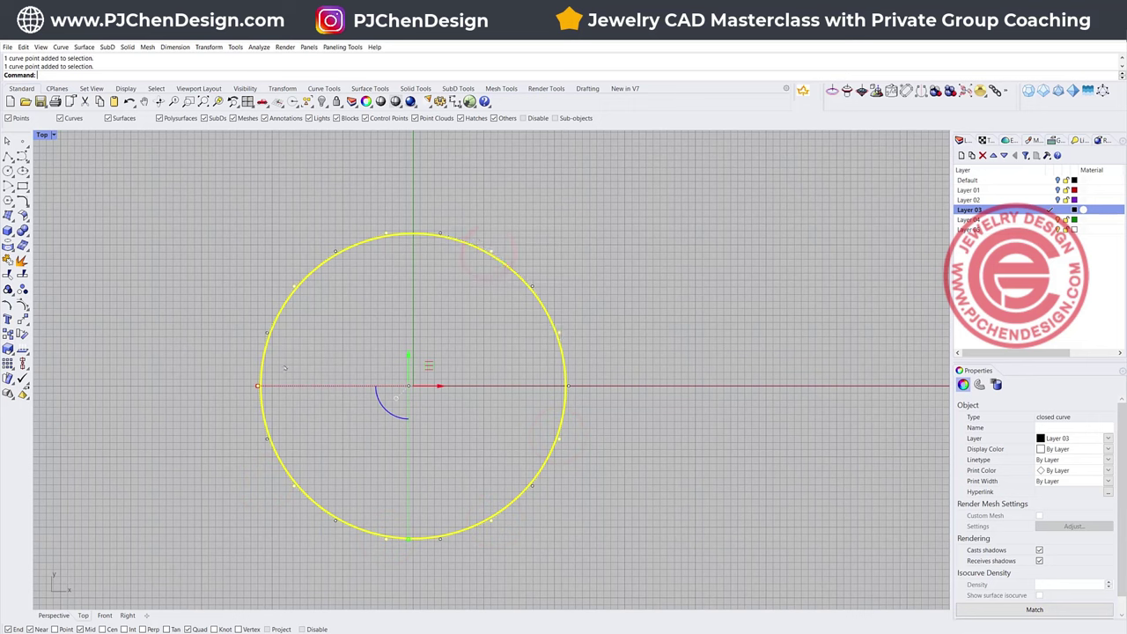
{"action": "left_click_drag", "start_coordinate": [257, 386], "coordinate": [314, 385]}
{"action": "left_click", "coordinate": [606, 357]}
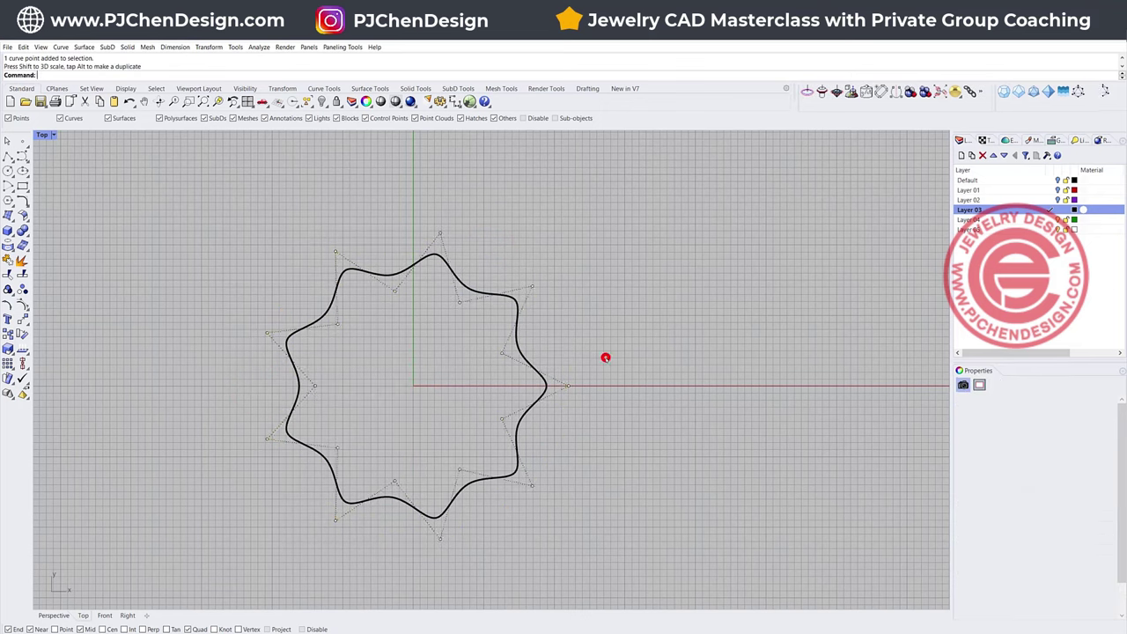
Rebuild the nine-lobed curve with a point count of 36 and degree 3.
{"action": "scroll", "coordinate": [438, 259], "scroll_direction": "up", "scroll_amount": 2}
{"action": "left_click", "coordinate": [438, 257]}
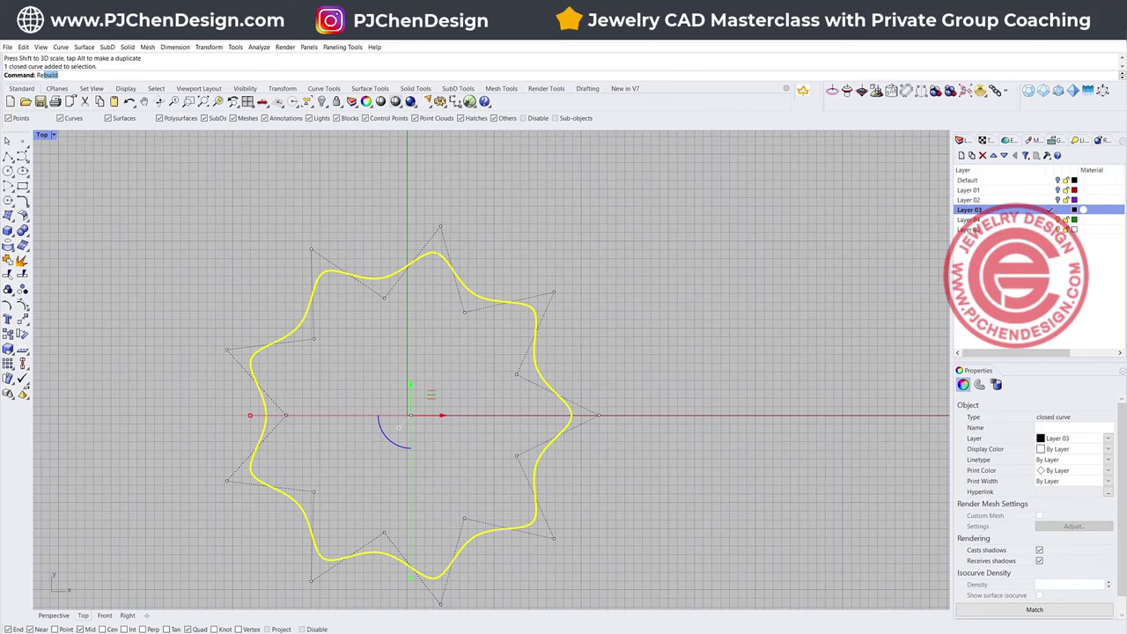
{"action": "key", "text": "Return"}
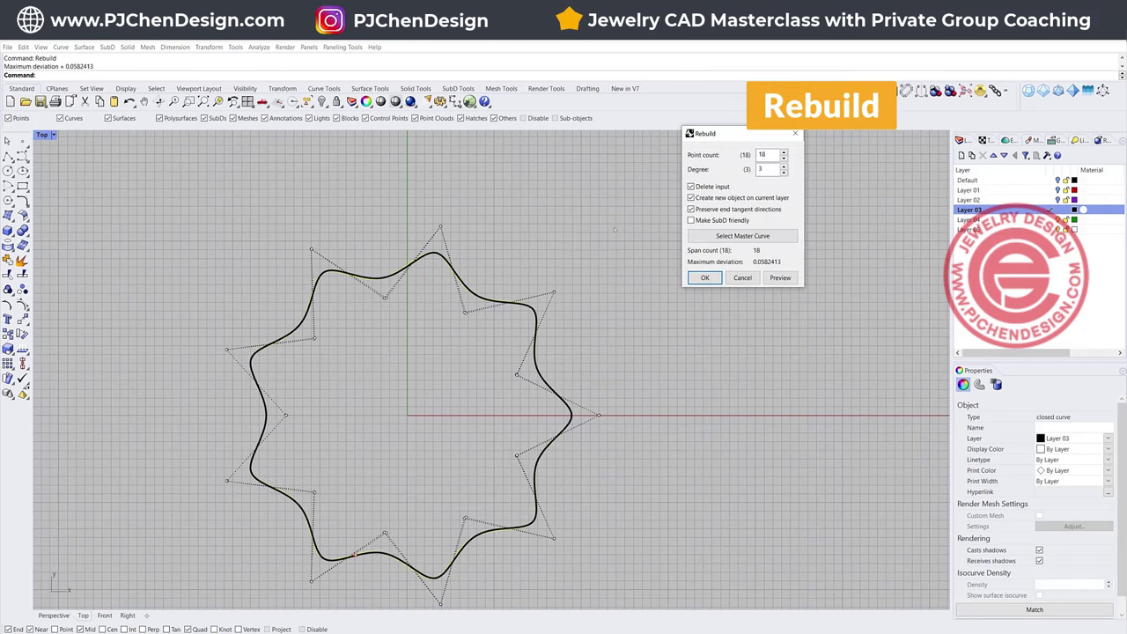
{"action": "double_click", "coordinate": [765, 156]}
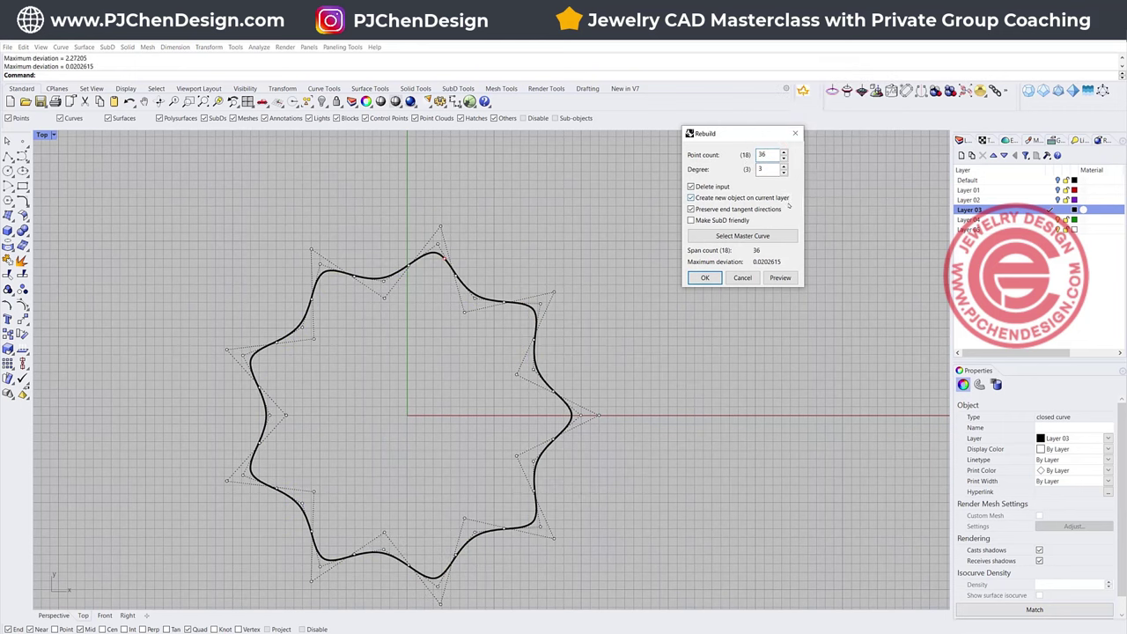
{"action": "left_click", "coordinate": [705, 278]}
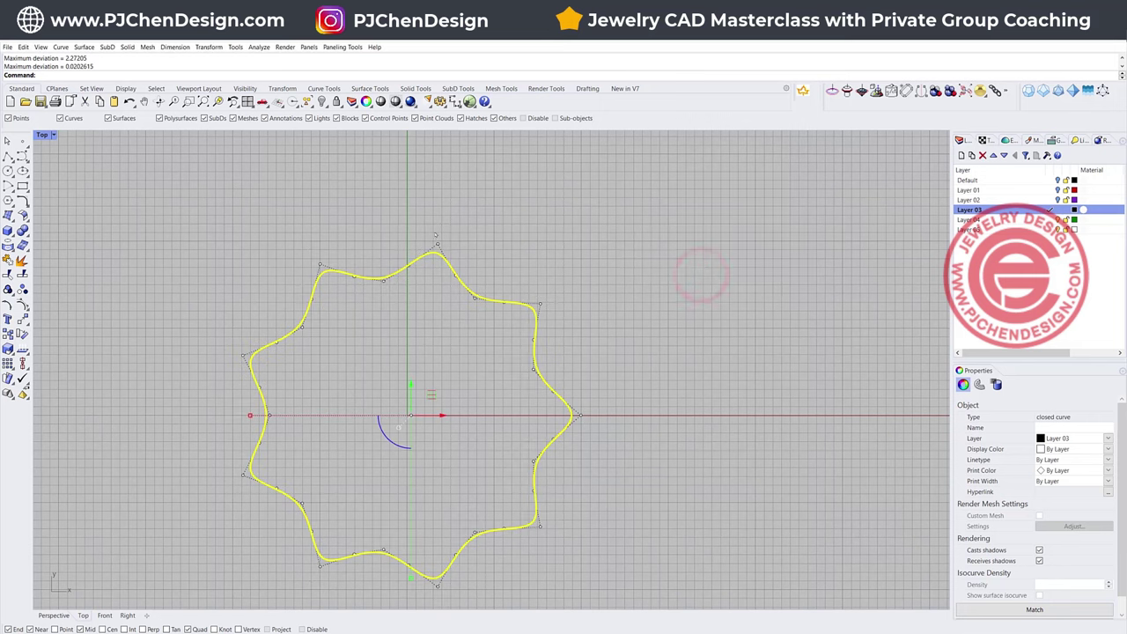
Scale the nine outer tip control points of the lobed curve slightly inward to soften its peaks.
{"action": "left_click", "coordinate": [420, 226]}
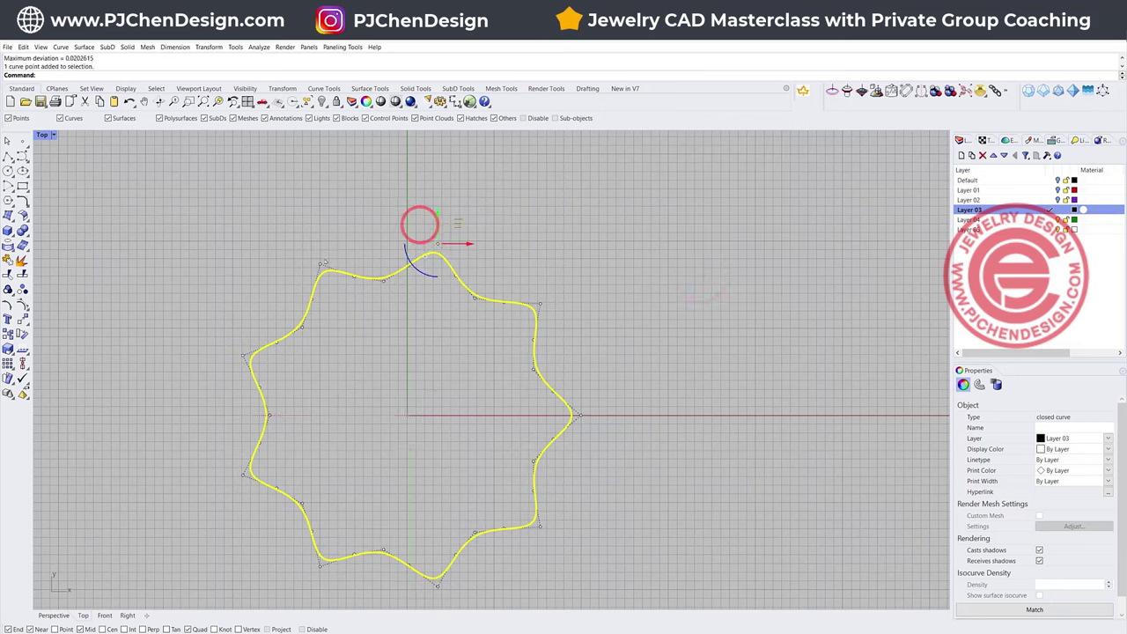
{"action": "left_click", "coordinate": [321, 264], "text": "shift"}
{"action": "left_click", "coordinate": [243, 355], "text": "shift"}
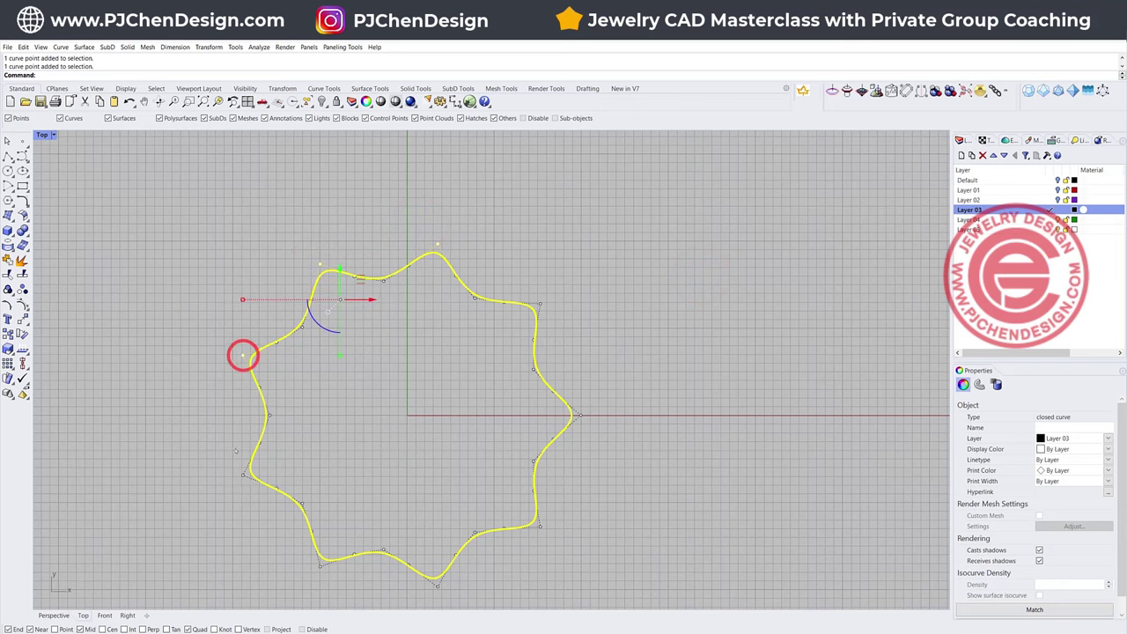
{"action": "left_click", "coordinate": [243, 476], "text": "shift"}
{"action": "left_click", "coordinate": [428, 505], "text": "shift"}
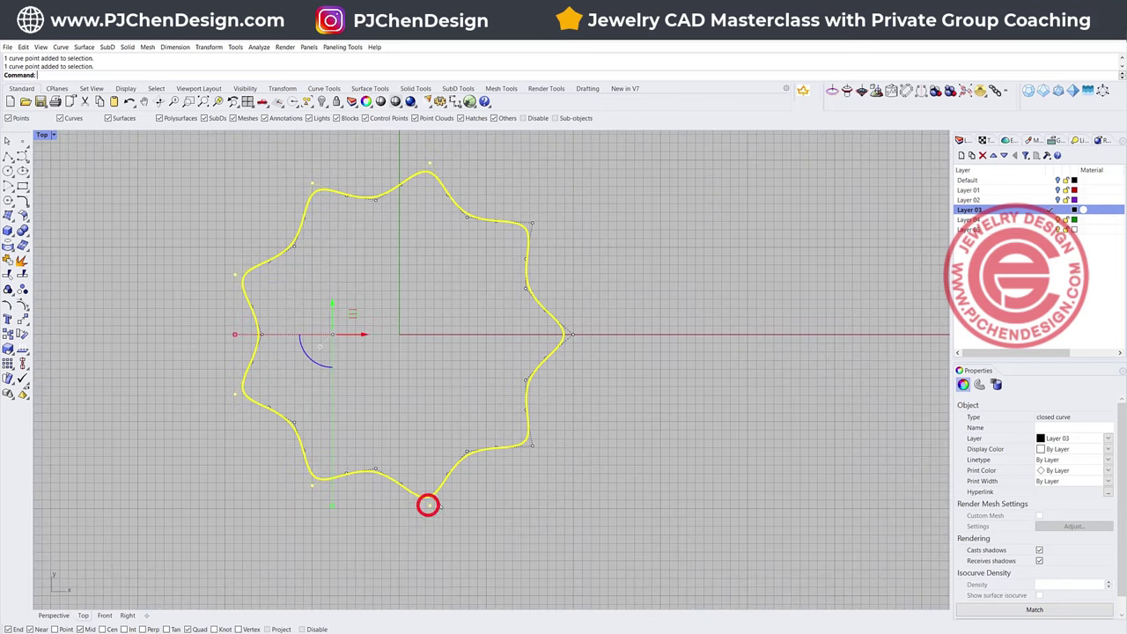
{"action": "left_click", "coordinate": [532, 444], "text": "shift"}
{"action": "left_click", "coordinate": [573, 334], "text": "shift"}
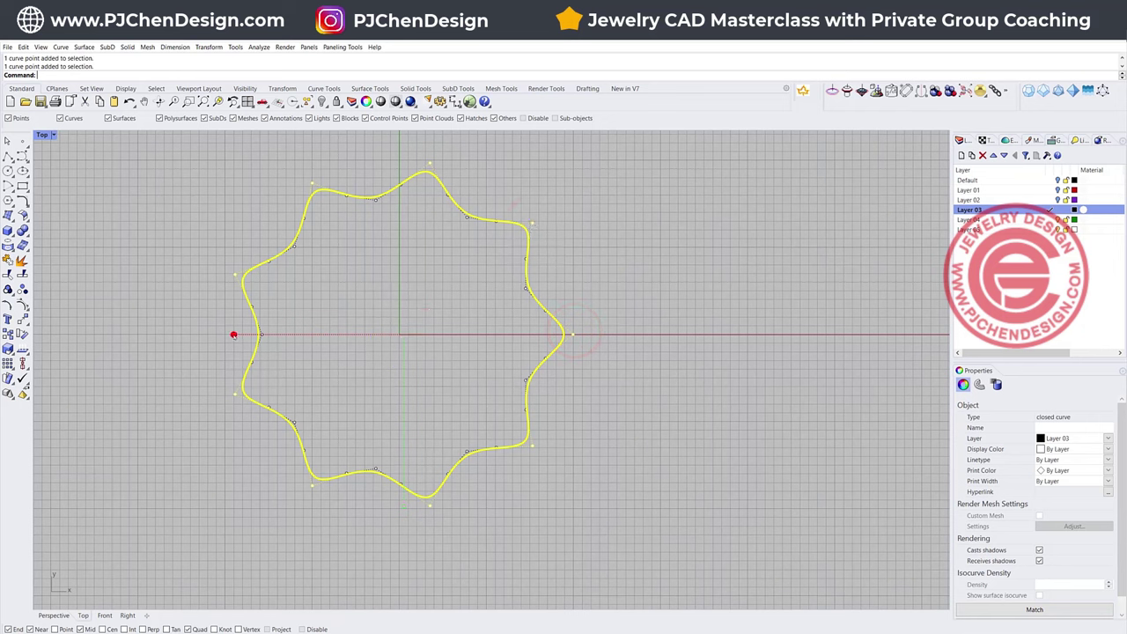
{"action": "left_click_drag", "start_coordinate": [233, 335], "coordinate": [244, 335]}
{"action": "left_click", "coordinate": [619, 316]}
{"action": "right_click_drag", "start_coordinate": [435, 260], "coordinate": [428, 310]}
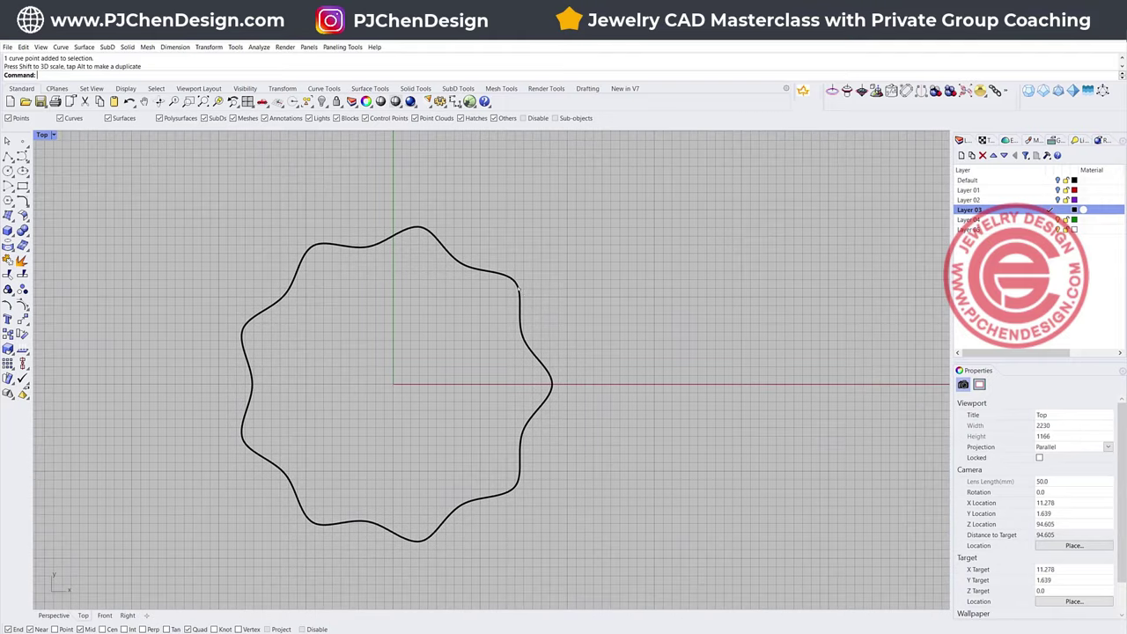
Draw a degree 3 control-point curve in the Front view from the lobed curve's end point, bulging outward and narrowing up to the bottle neck.
{"action": "left_click", "coordinate": [518, 280]}
{"action": "double_click", "coordinate": [42, 135]}
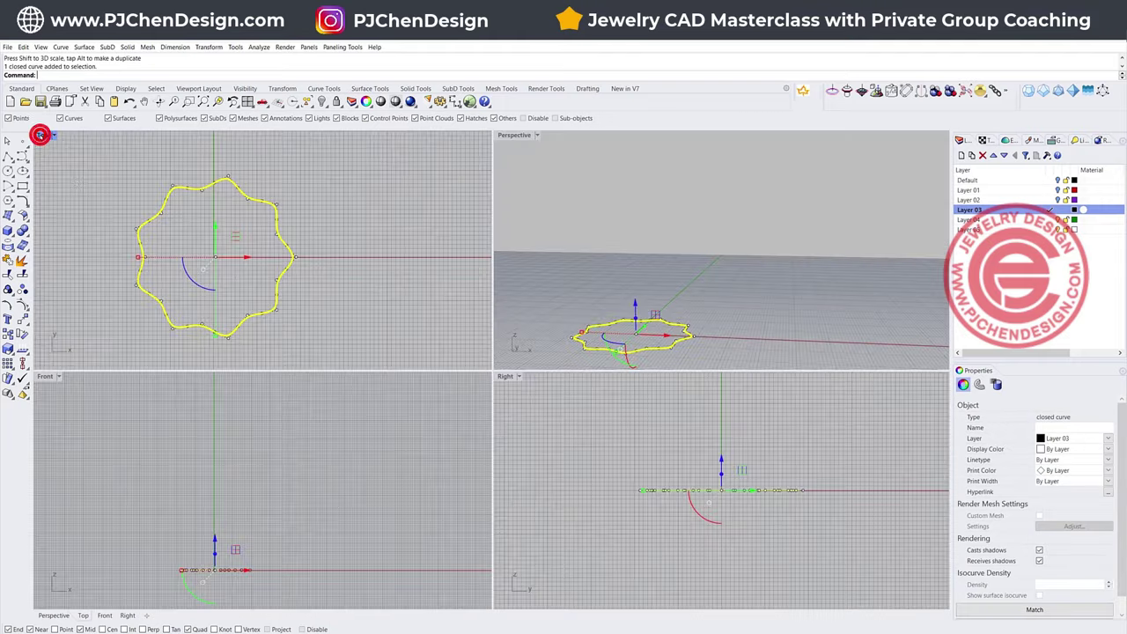
{"action": "left_click", "coordinate": [43, 375]}
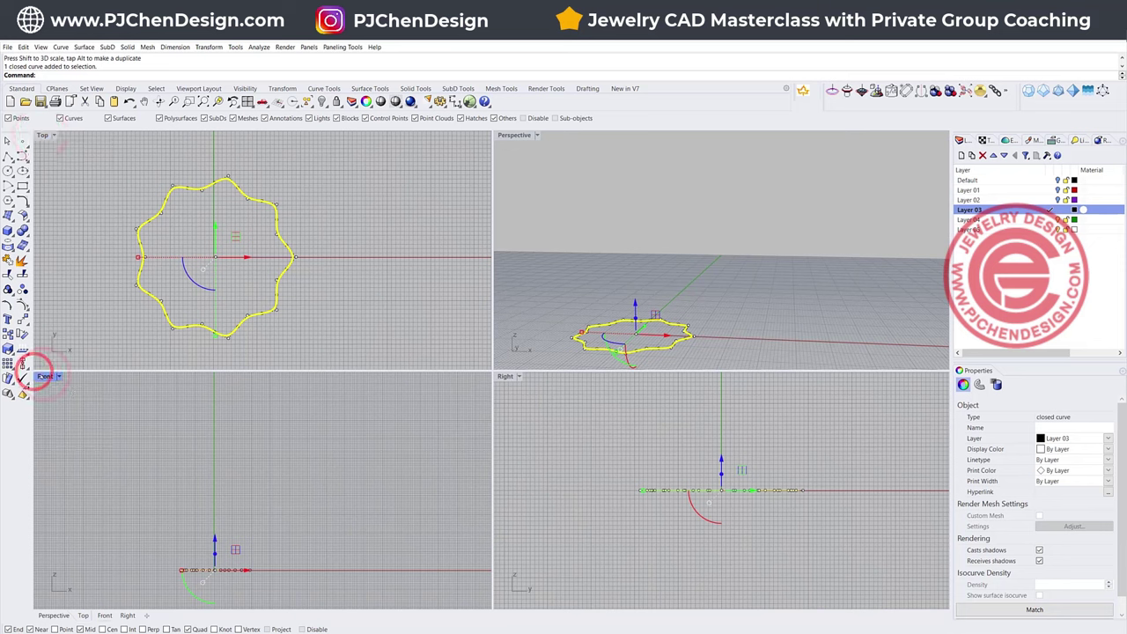
{"action": "left_click", "coordinate": [23, 156]}
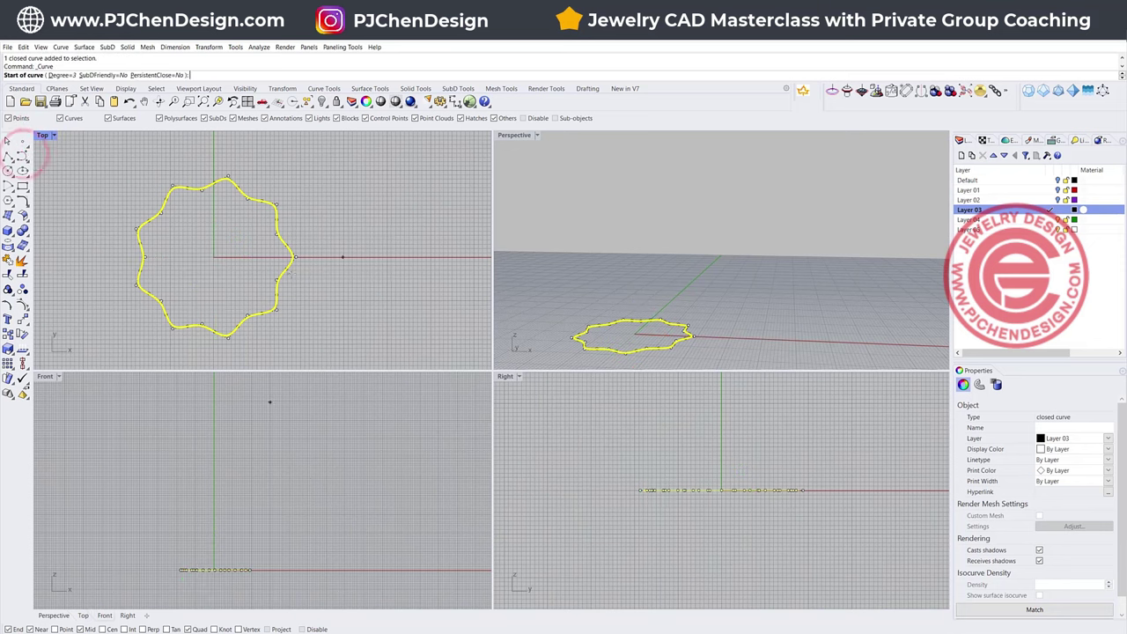
{"action": "scroll", "coordinate": [293, 257], "scroll_direction": "up", "scroll_amount": 5}
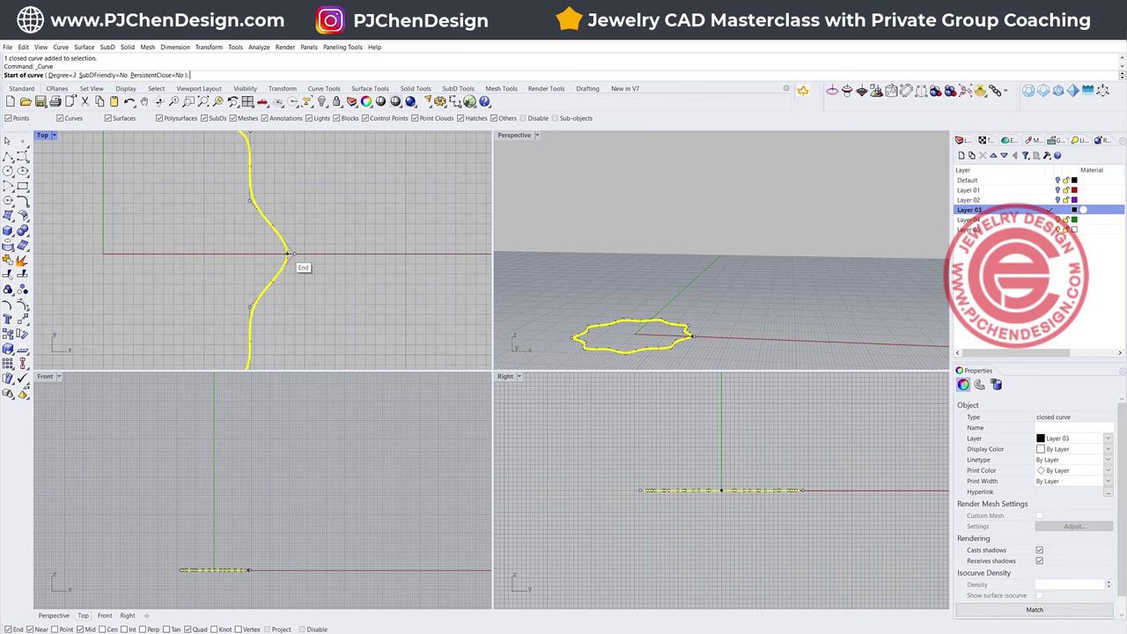
{"action": "left_click", "coordinate": [289, 254]}
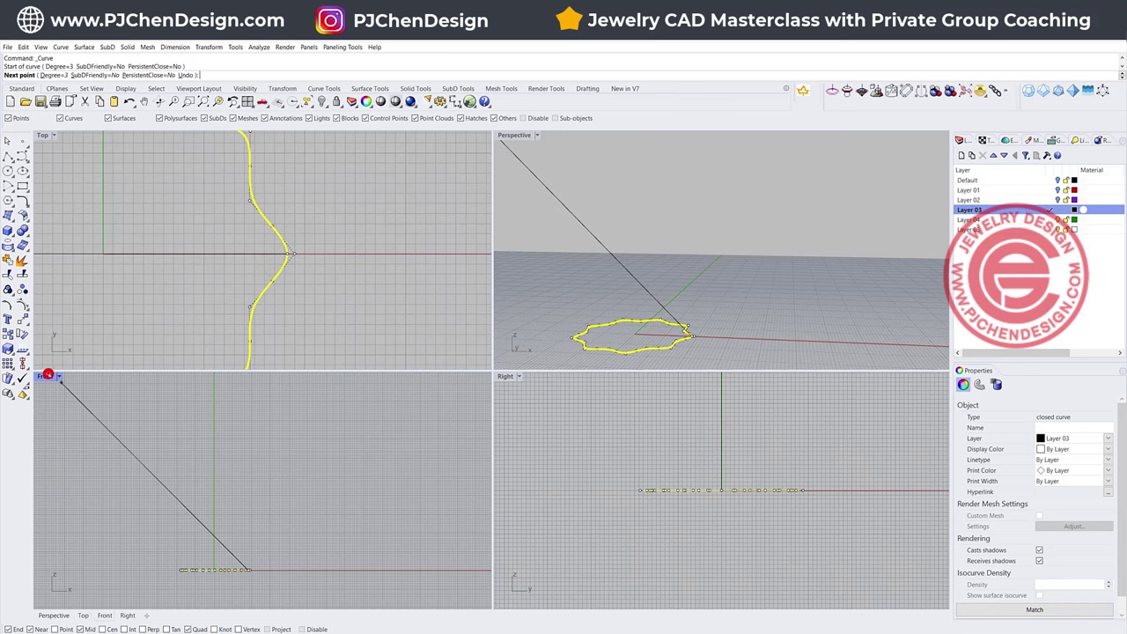
{"action": "double_click", "coordinate": [49, 375]}
{"action": "scroll", "coordinate": [476, 458], "scroll_direction": "up", "scroll_amount": 5}
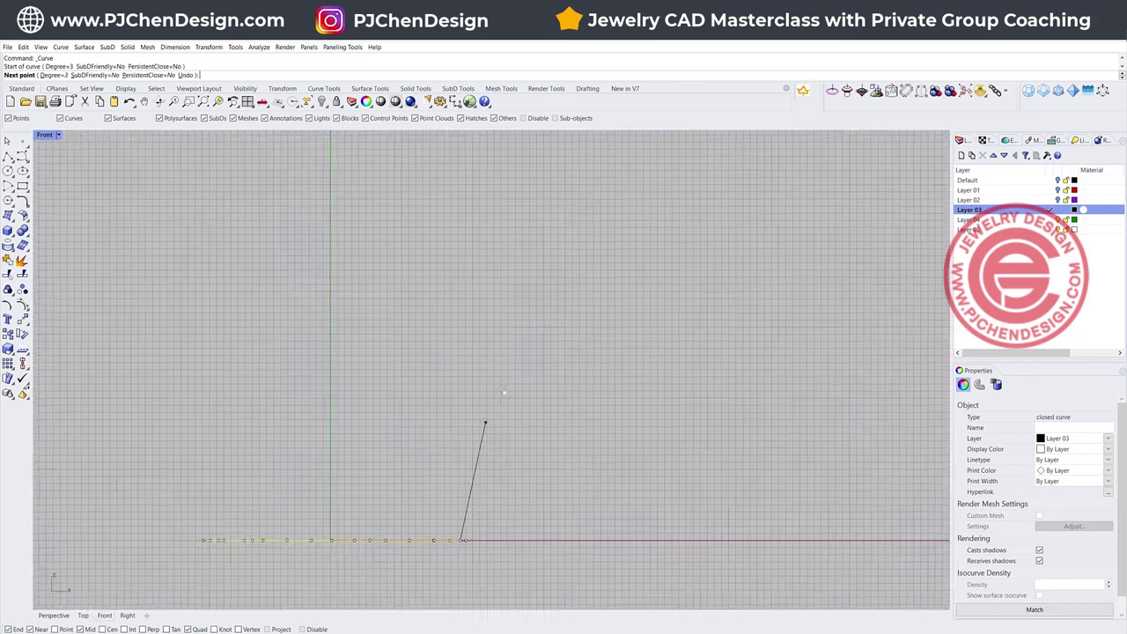
{"action": "left_click", "coordinate": [583, 374]}
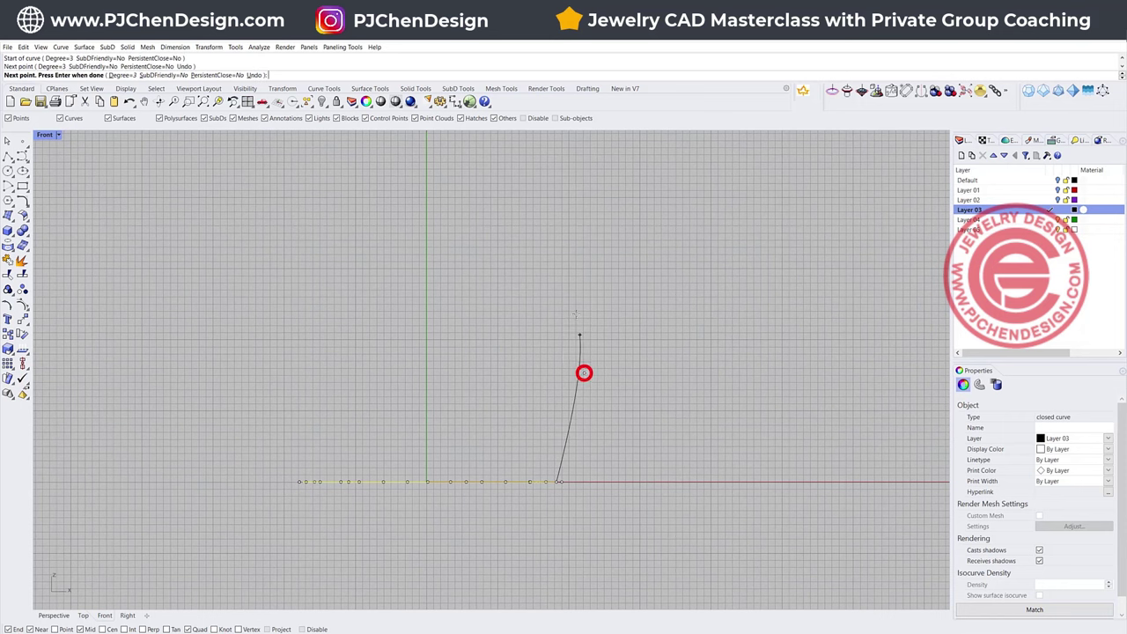
{"action": "left_click", "coordinate": [571, 285]}
{"action": "left_click", "coordinate": [491, 221]}
{"action": "right_click_drag", "start_coordinate": [478, 191], "coordinate": [461, 290]}
{"action": "left_click", "coordinate": [473, 253]}
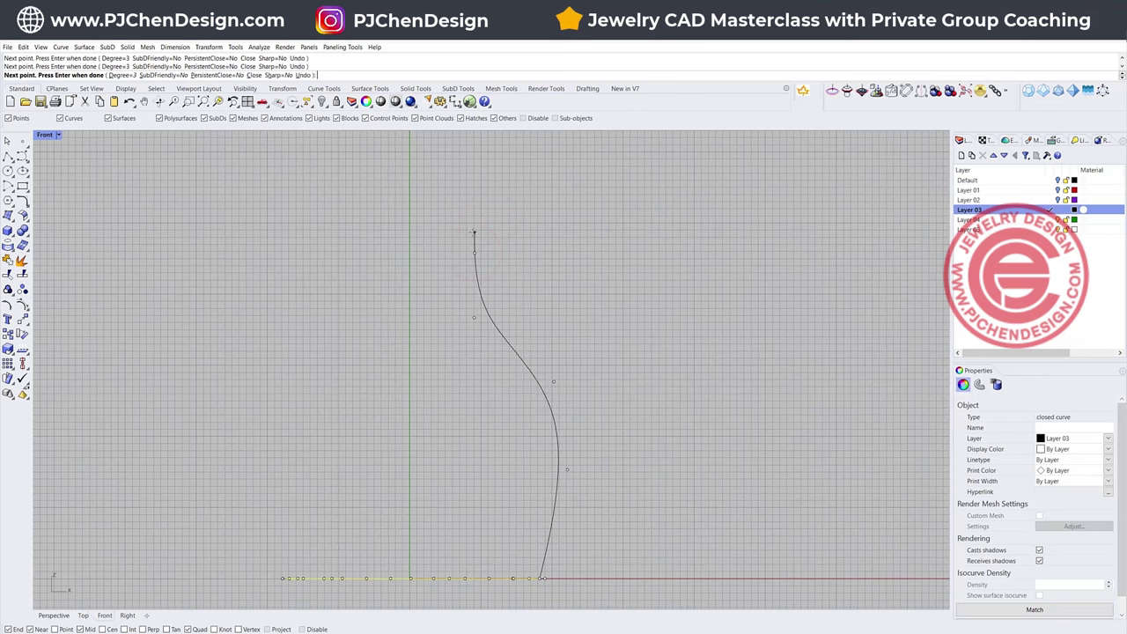
{"action": "key", "text": "Return"}
Set the Front view to Ghosted display and deselect the lobed base curve.
{"action": "scroll", "coordinate": [310, 252], "scroll_direction": "down", "scroll_amount": 2}
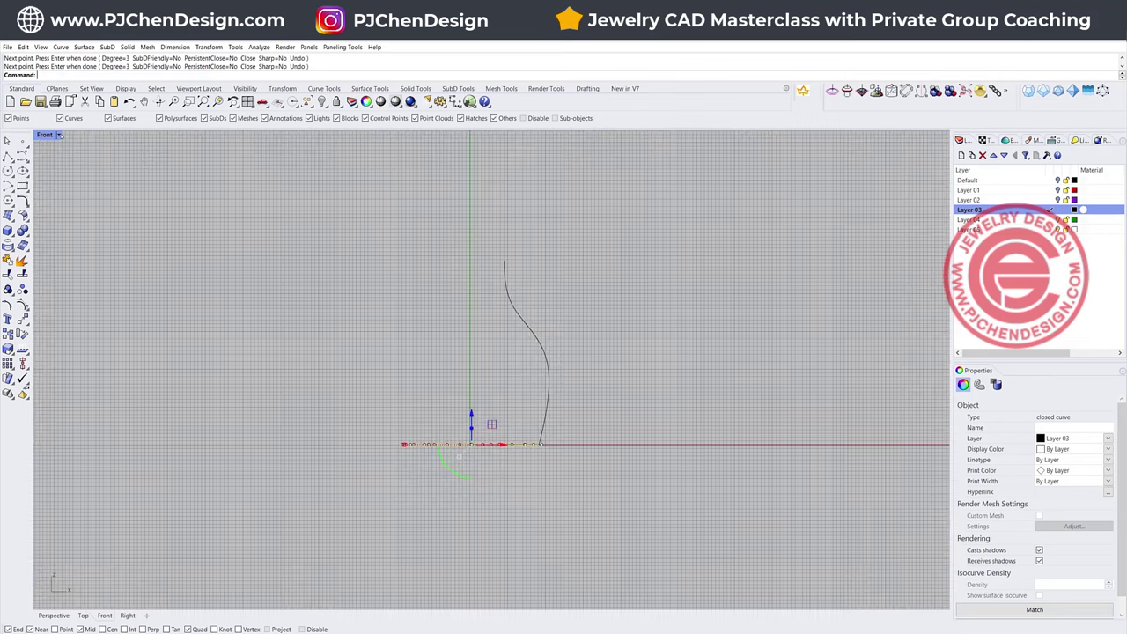
{"action": "left_click", "coordinate": [53, 135]}
{"action": "left_click", "coordinate": [71, 207]}
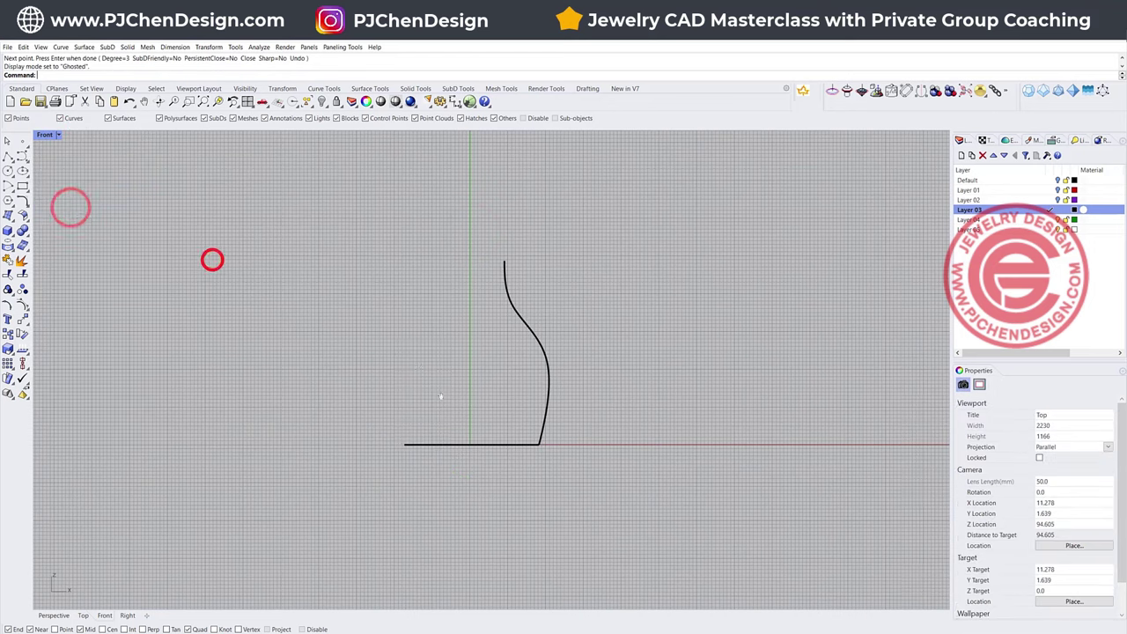
{"action": "right_click_drag", "start_coordinate": [435, 410], "coordinate": [415, 437]}
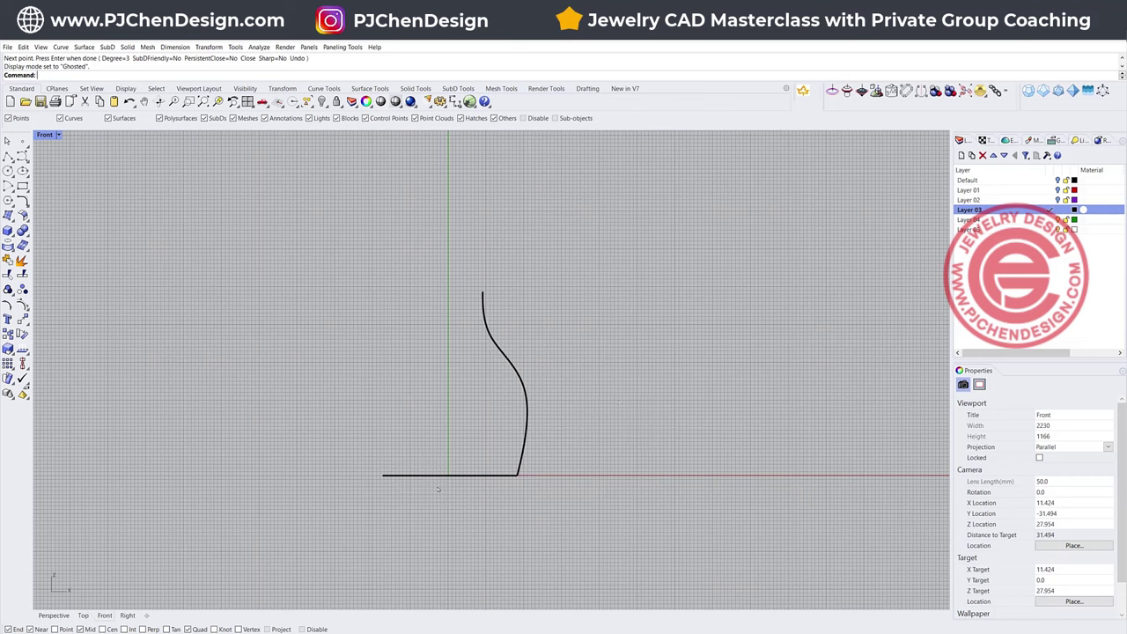
Draw a degree 3 control-point curve in the Front view from the profile's lower end, rounding down and running flat to the centre axis.
{"action": "scroll", "coordinate": [471, 494], "scroll_direction": "up", "scroll_amount": 3}
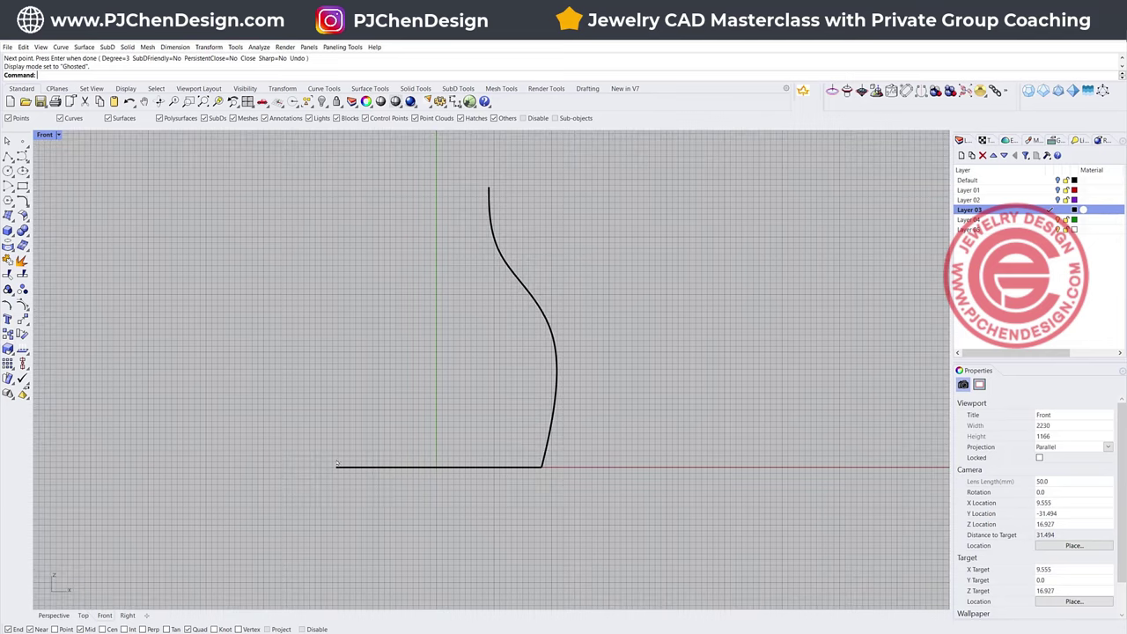
{"action": "scroll", "coordinate": [528, 489], "scroll_direction": "down", "scroll_amount": 2}
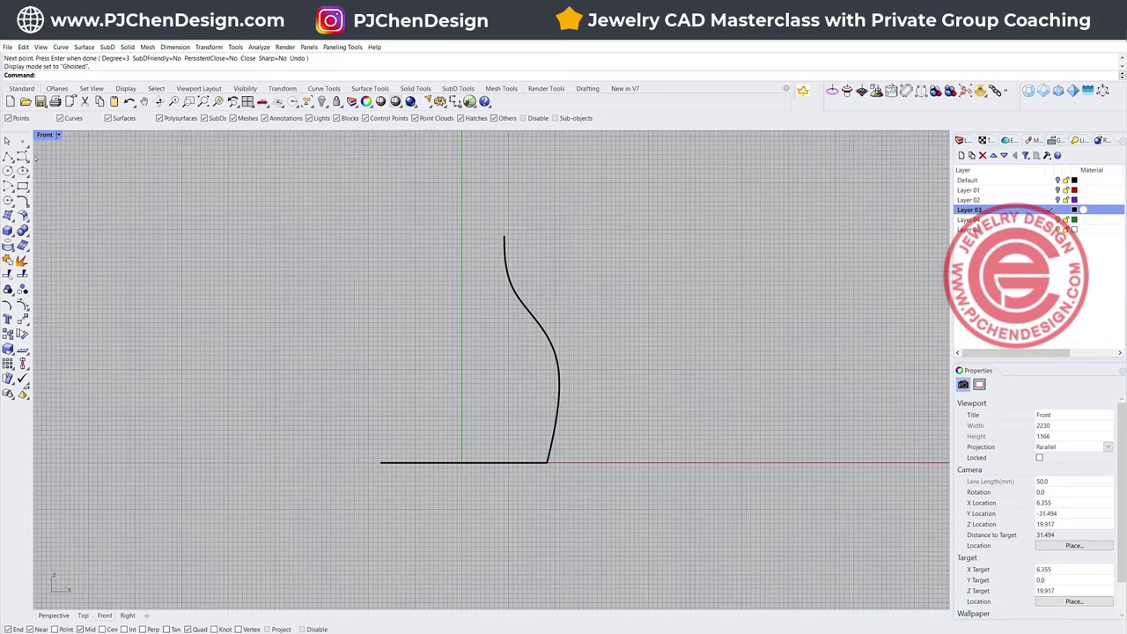
{"action": "left_click", "coordinate": [16, 153]}
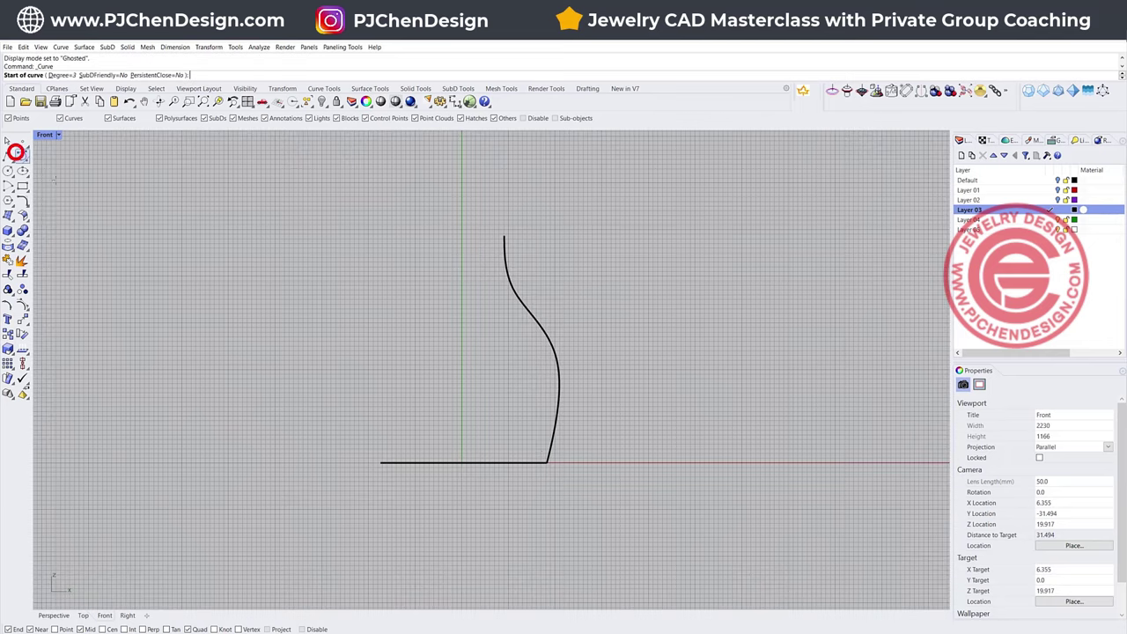
{"action": "left_click", "coordinate": [547, 462]}
{"action": "scroll", "coordinate": [546, 462], "scroll_direction": "up", "scroll_amount": 1}
{"action": "left_click", "coordinate": [542, 481]}
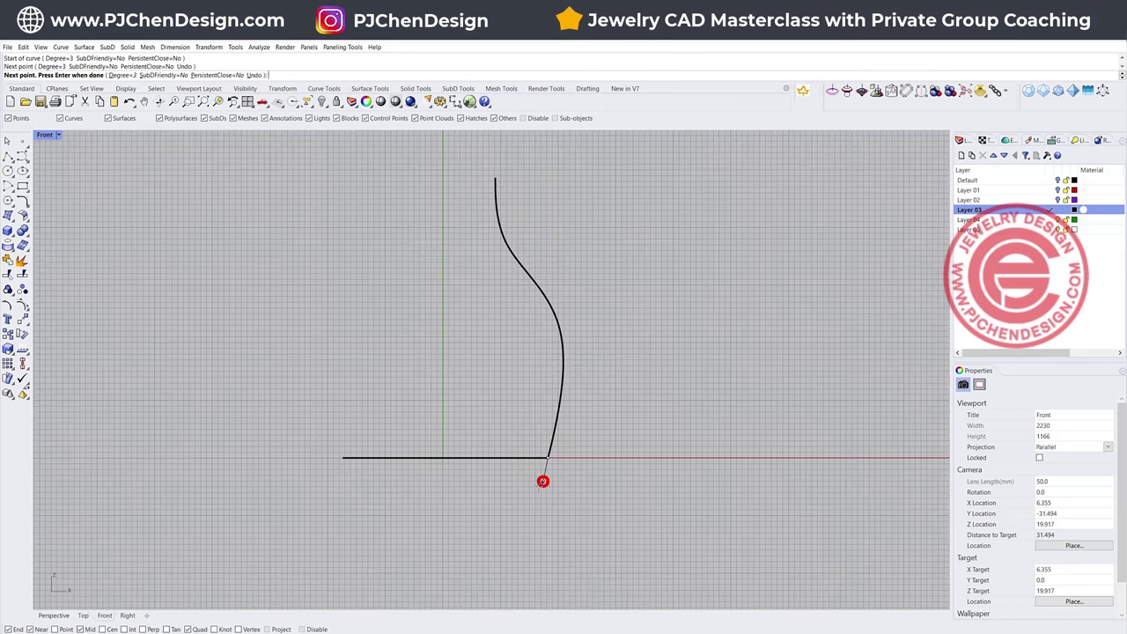
{"action": "left_click", "coordinate": [538, 488]}
{"action": "left_click", "coordinate": [532, 488]}
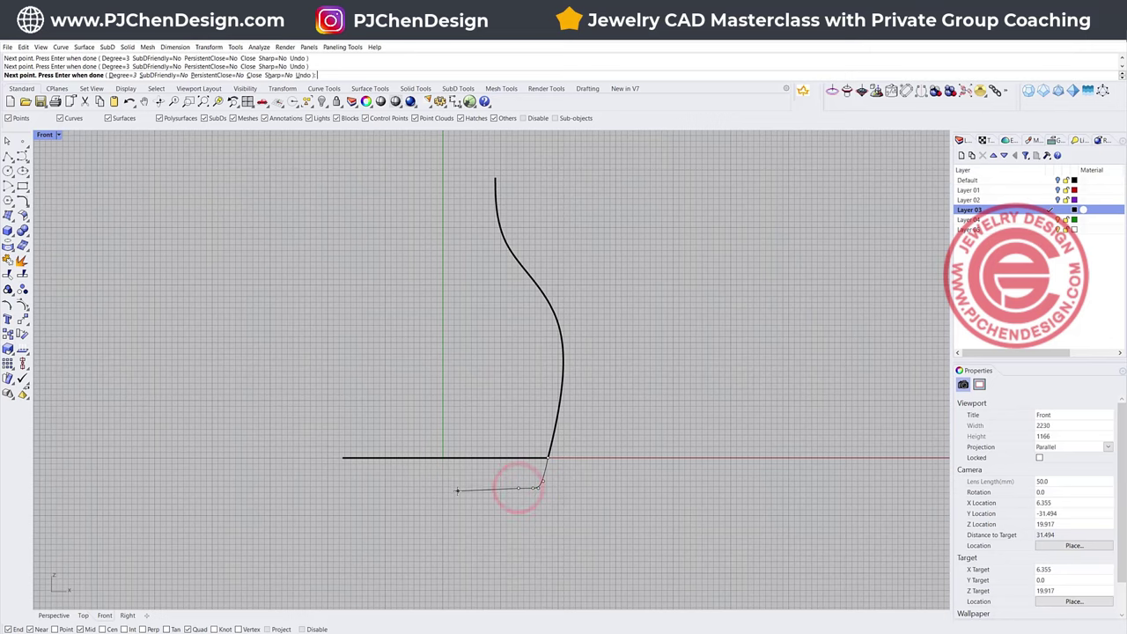
{"action": "scroll", "coordinate": [444, 487], "scroll_direction": "up", "scroll_amount": 3}
{"action": "left_click", "coordinate": [418, 483]}
{"action": "key", "text": "Return"}
Show the bottom curve's control points and align its inner end point to 0 with vertical centre alignment.
{"action": "left_click", "coordinate": [478, 485]}
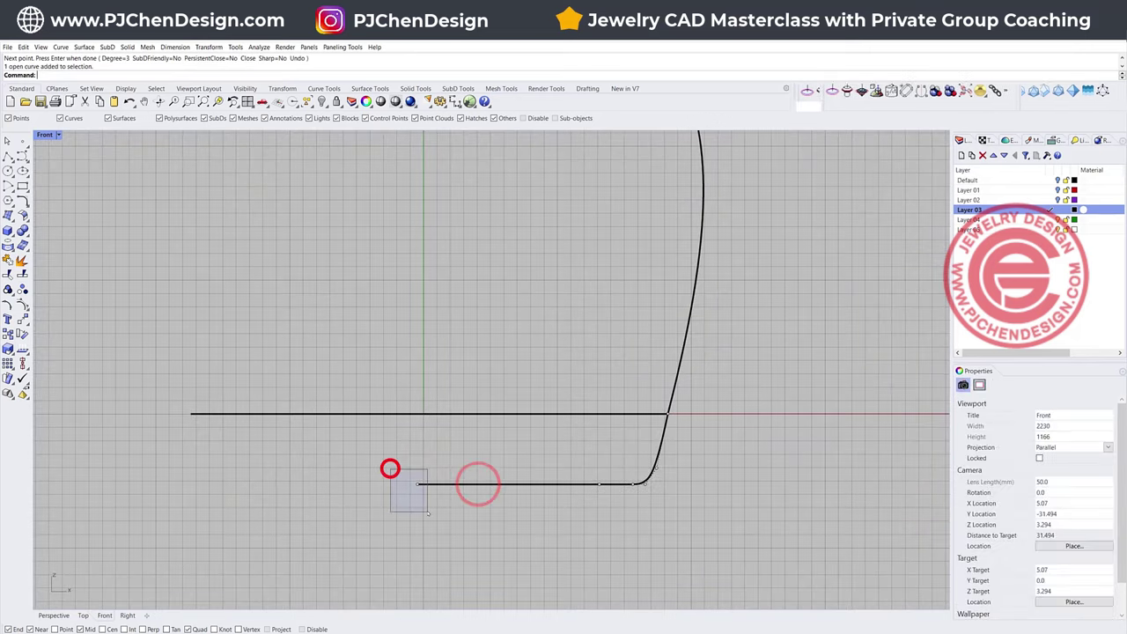
{"action": "key", "text": "F10"}
{"action": "left_click_drag", "start_coordinate": [438, 504], "coordinate": [391, 468]}
{"action": "left_click", "coordinate": [22, 364]}
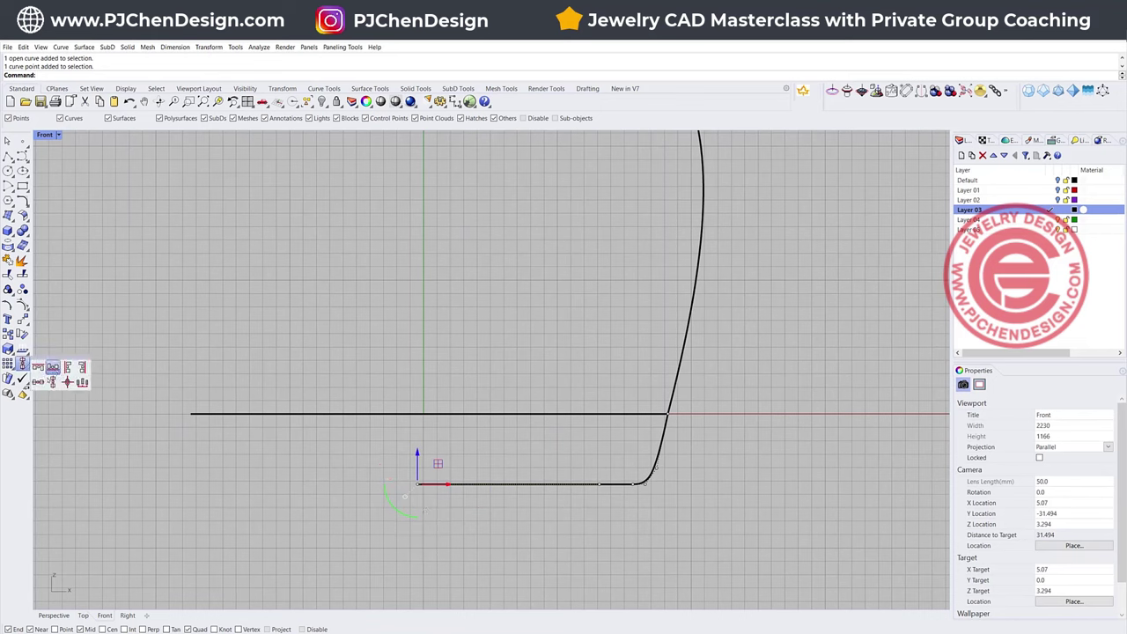
{"action": "left_click", "coordinate": [53, 381]}
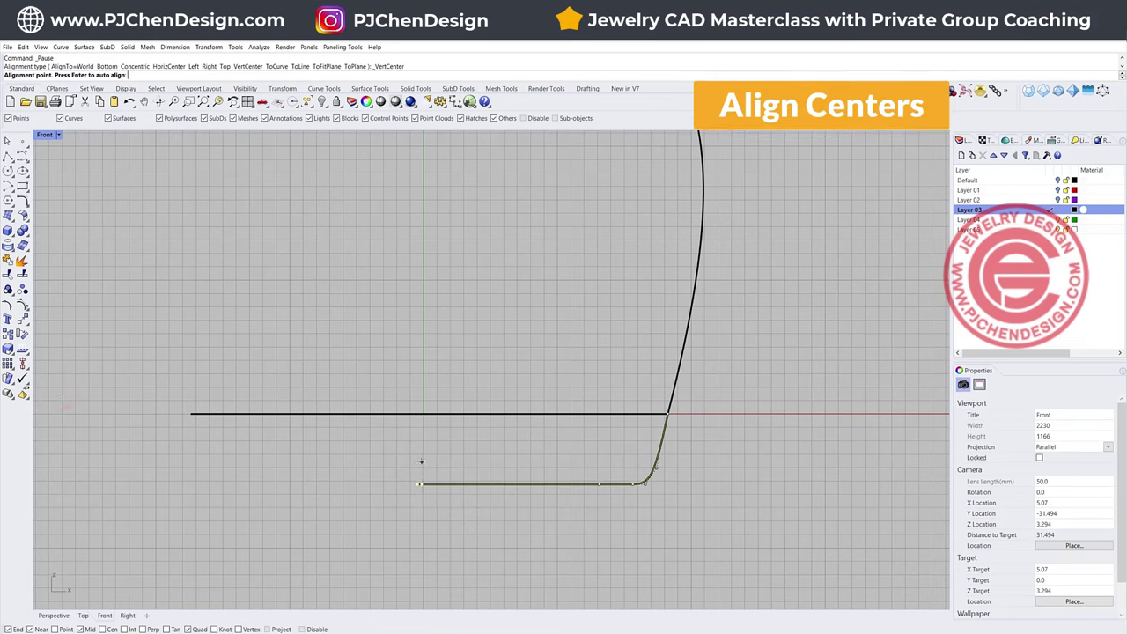
{"action": "type", "text": "0"}
{"action": "key", "text": "Return"}
{"action": "left_click", "coordinate": [556, 547]}
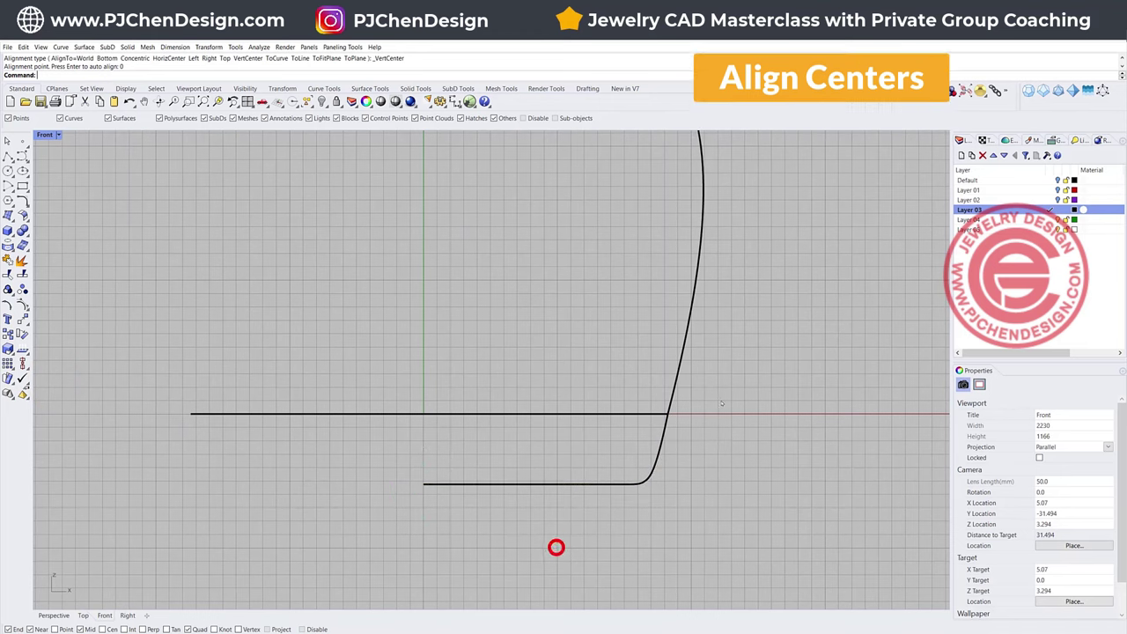
Join the bottom curve and the side profile into one open curve.
{"action": "left_click", "coordinate": [658, 442]}
{"action": "left_click", "coordinate": [675, 390], "text": "shift"}
{"action": "left_click", "coordinate": [8, 262]}
{"action": "scroll", "coordinate": [512, 420], "scroll_direction": "down", "scroll_amount": 3}
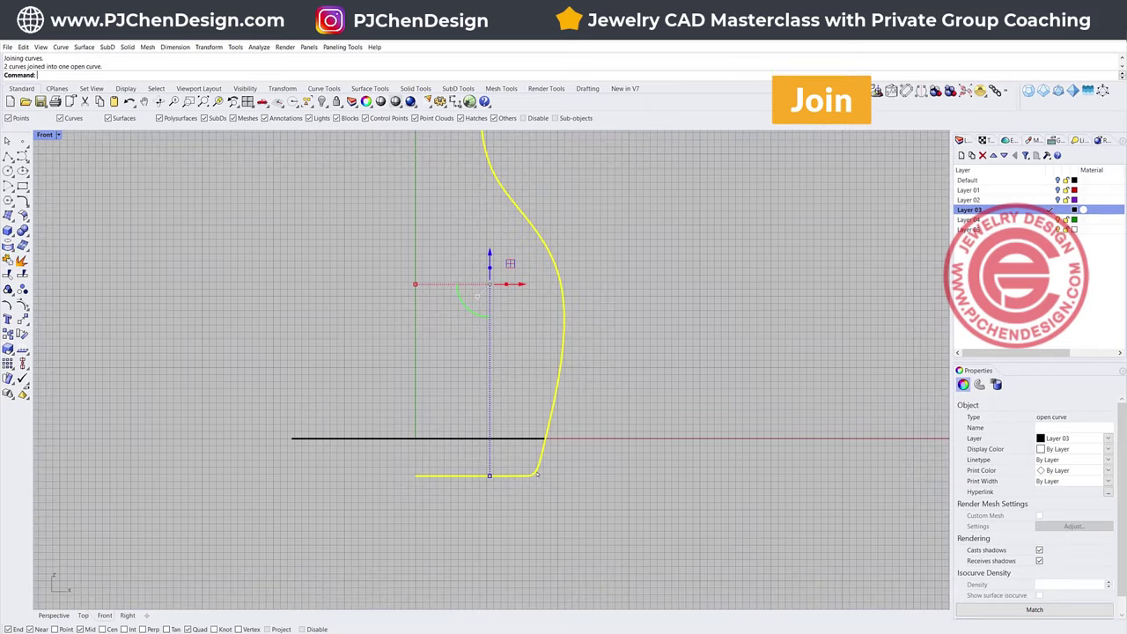
Offset the joined profile curve inward by a distance of 2.5 in the Front view.
{"action": "left_click", "coordinate": [49, 133]}
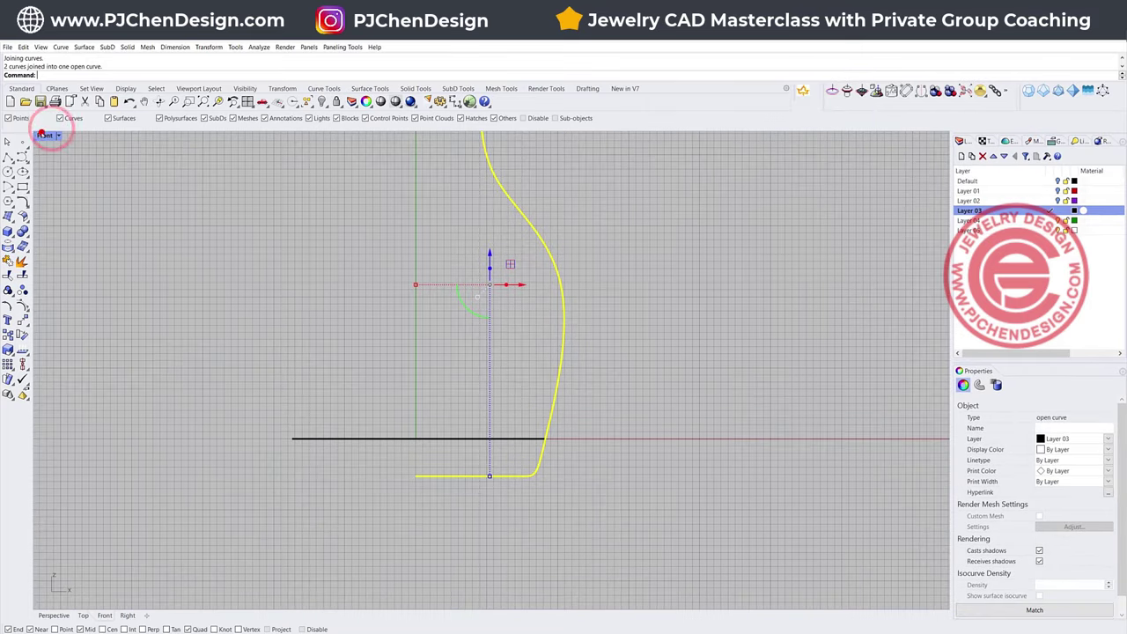
{"action": "double_click", "coordinate": [49, 132]}
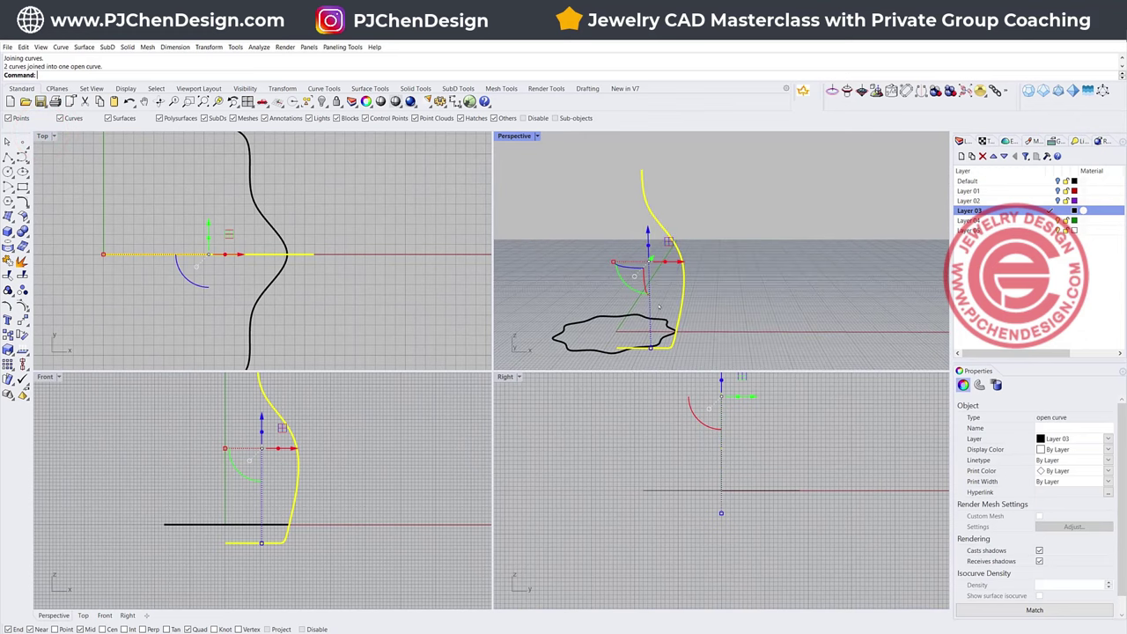
{"action": "double_click", "coordinate": [44, 376]}
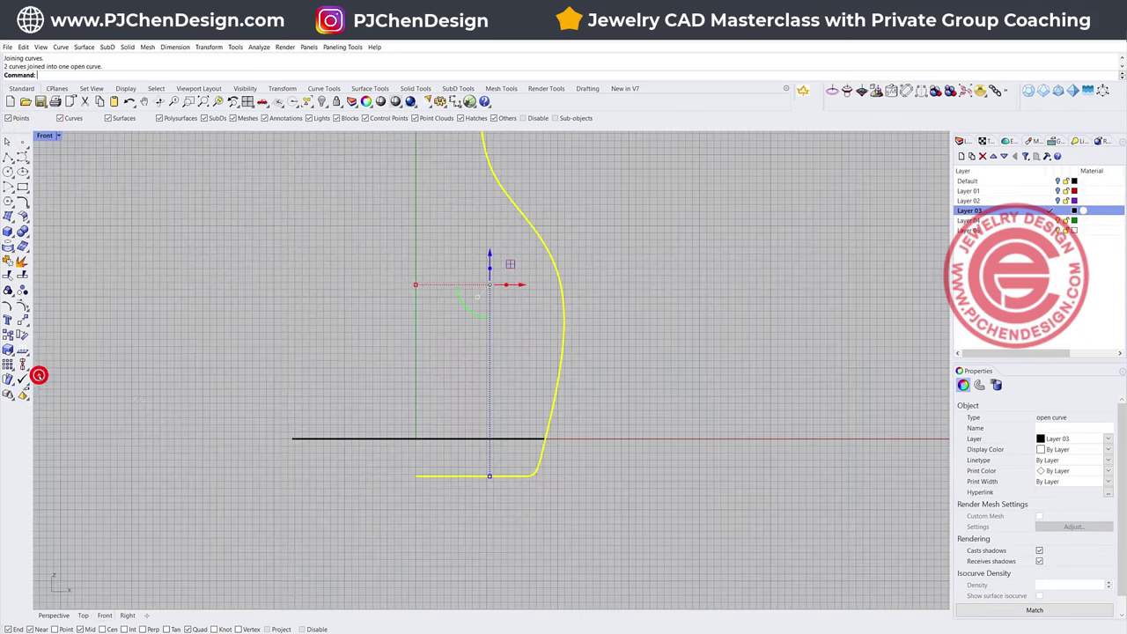
{"action": "left_click", "coordinate": [22, 201]}
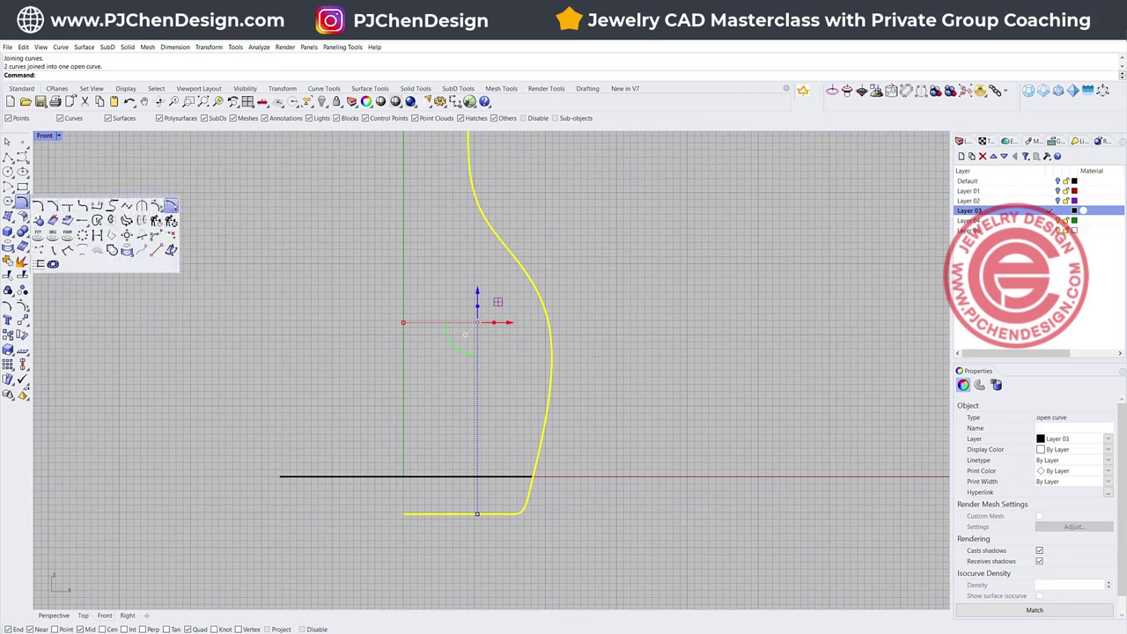
{"action": "left_click", "coordinate": [172, 203]}
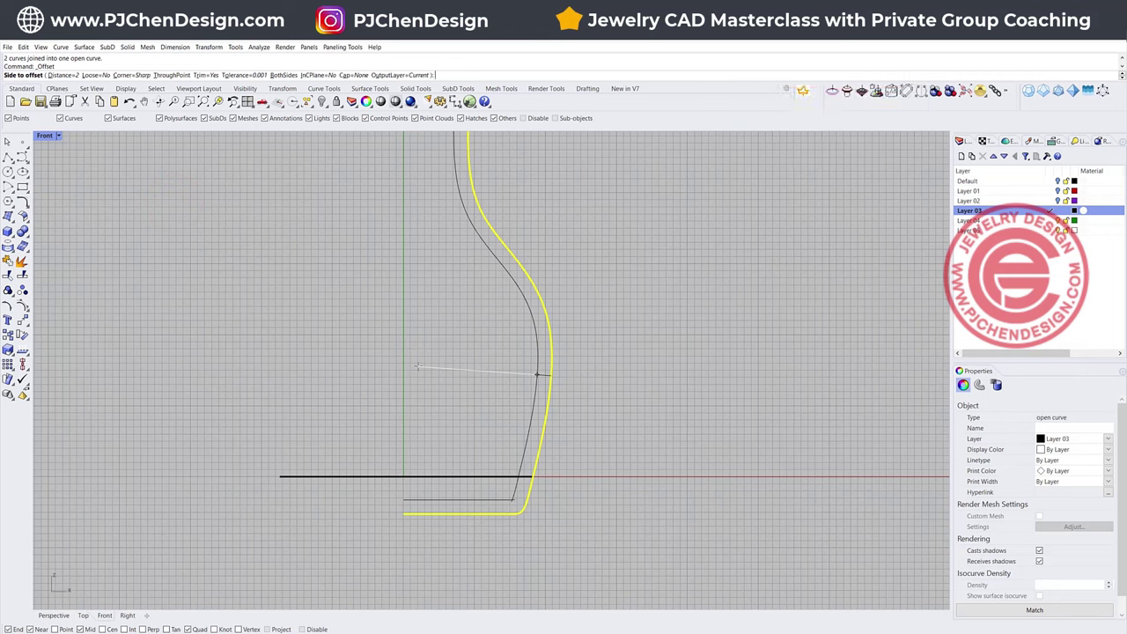
{"action": "type", "text": "2.5"}
{"action": "key", "text": "Return"}
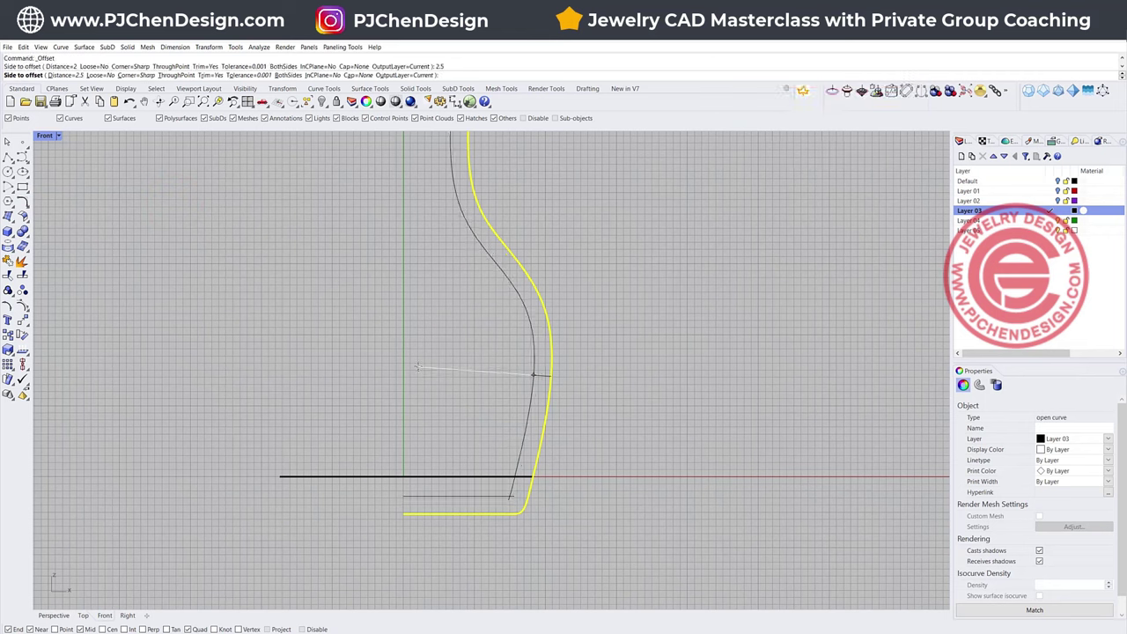
{"action": "left_click", "coordinate": [388, 362]}
Fillet the sharp bottom corner of the inner offset curve with a radius of 3.
{"action": "scroll", "coordinate": [519, 500], "scroll_direction": "up", "scroll_amount": 3}
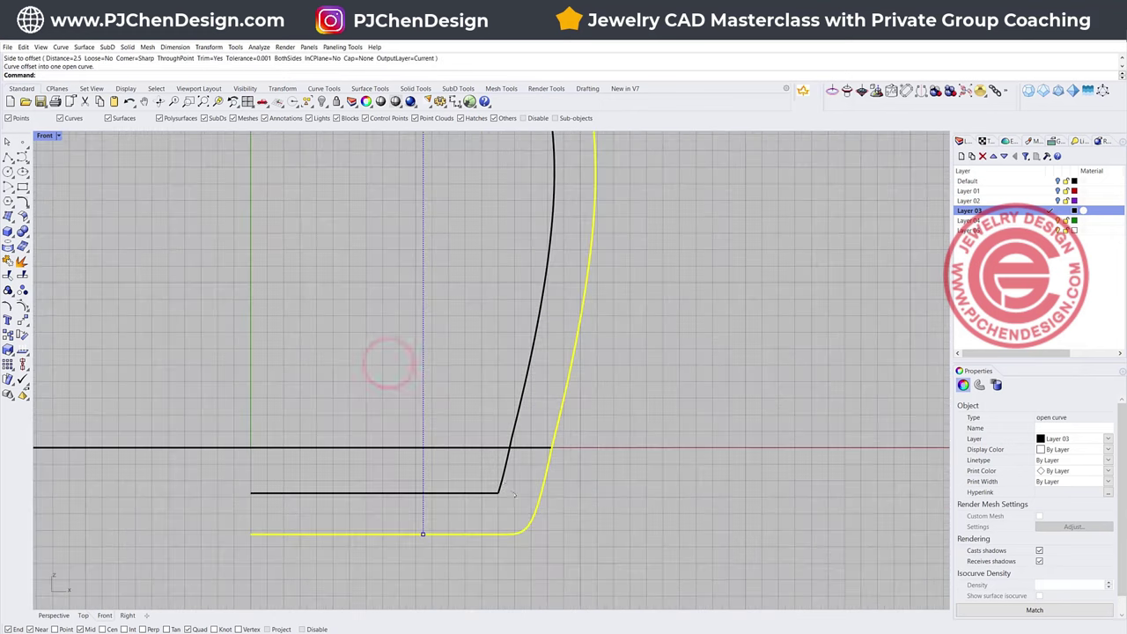
{"action": "scroll", "coordinate": [477, 497], "scroll_direction": "up", "scroll_amount": 3}
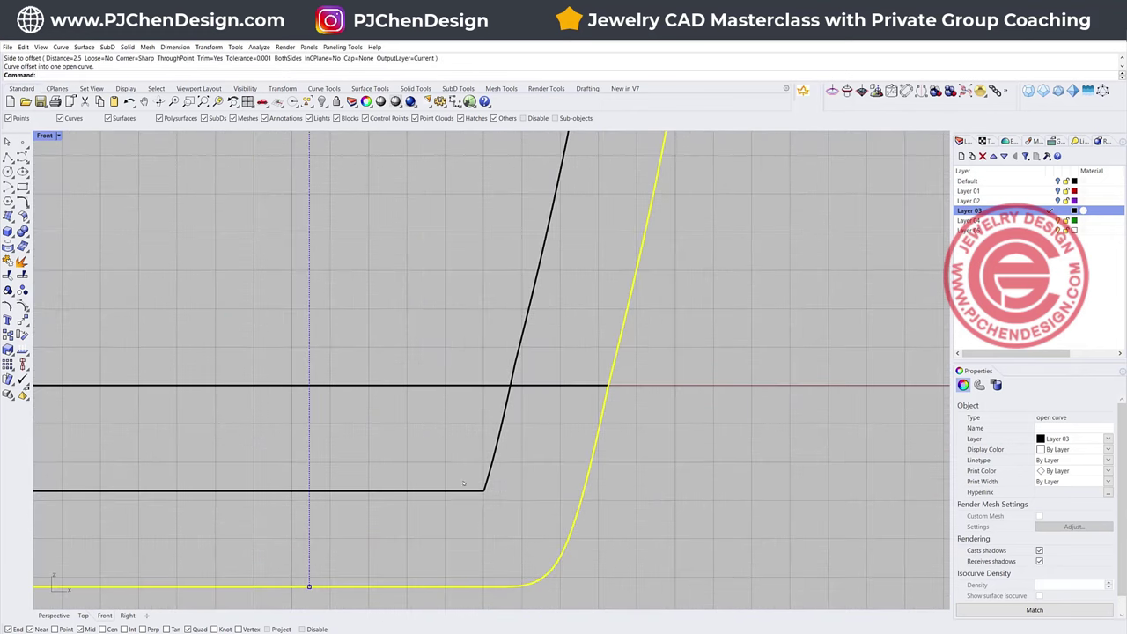
{"action": "left_click", "coordinate": [23, 199]}
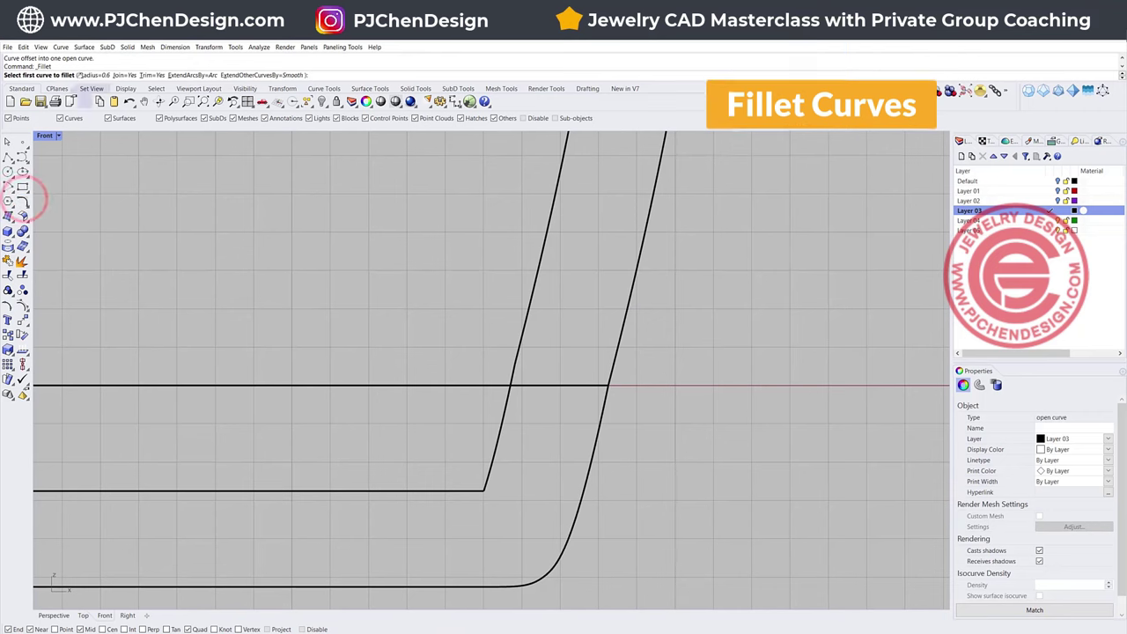
{"action": "left_click", "coordinate": [86, 68]}
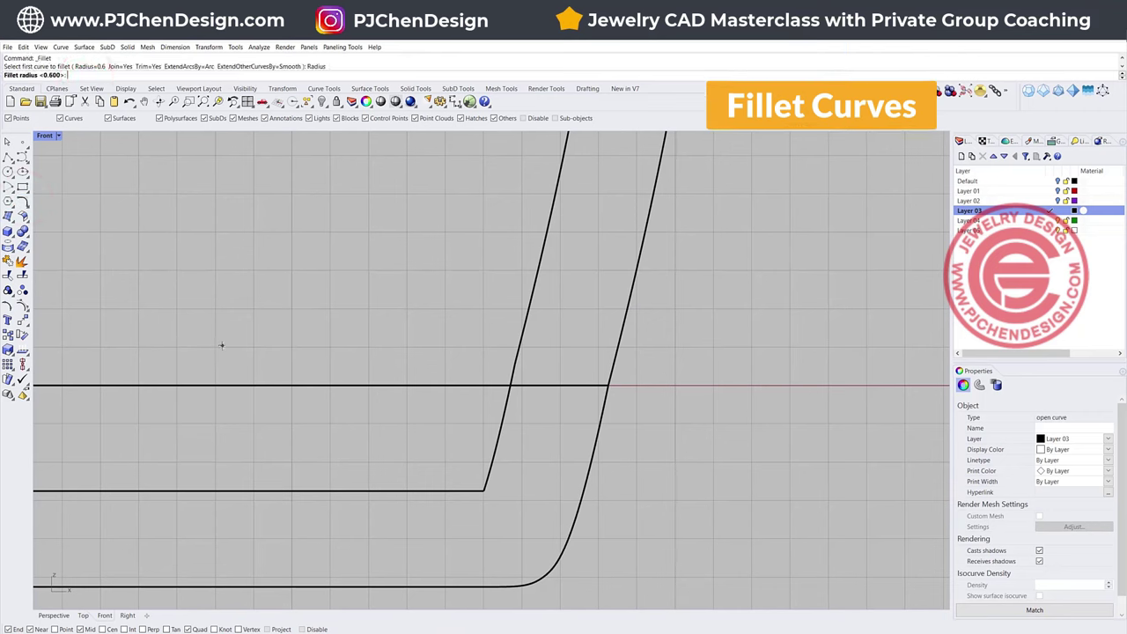
{"action": "type", "text": "3"}
{"action": "key", "text": "Return"}
{"action": "left_click", "coordinate": [462, 488]}
{"action": "left_click", "coordinate": [492, 461]}
{"action": "scroll", "coordinate": [489, 465], "scroll_direction": "down", "scroll_amount": 5}
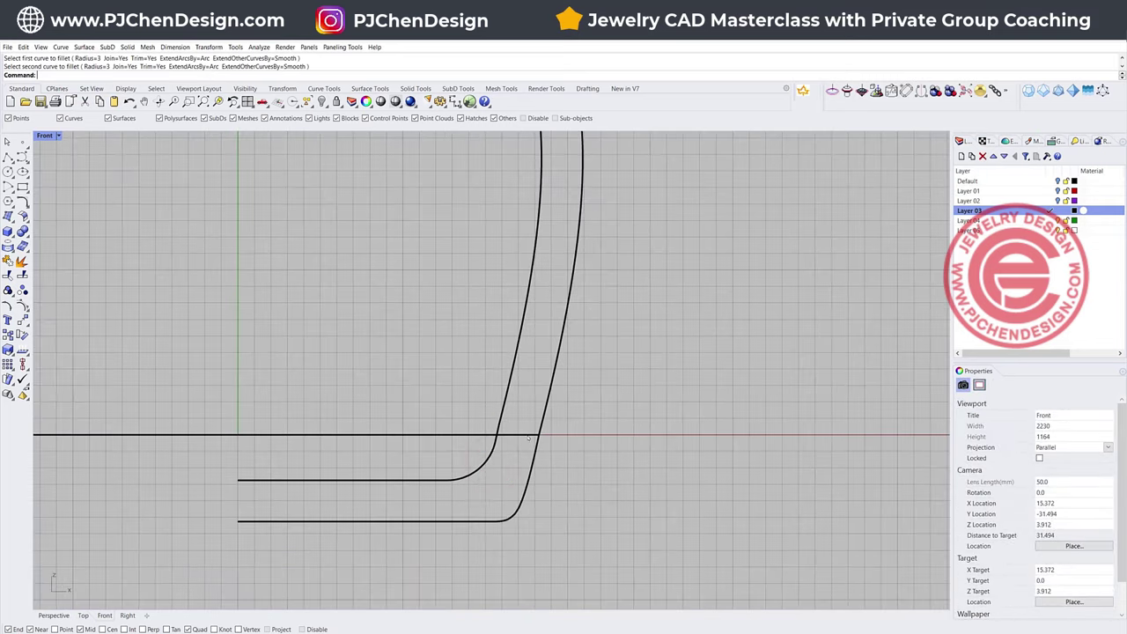
{"action": "left_click", "coordinate": [494, 452]}
{"action": "scroll", "coordinate": [495, 467], "scroll_direction": "down", "scroll_amount": 4}
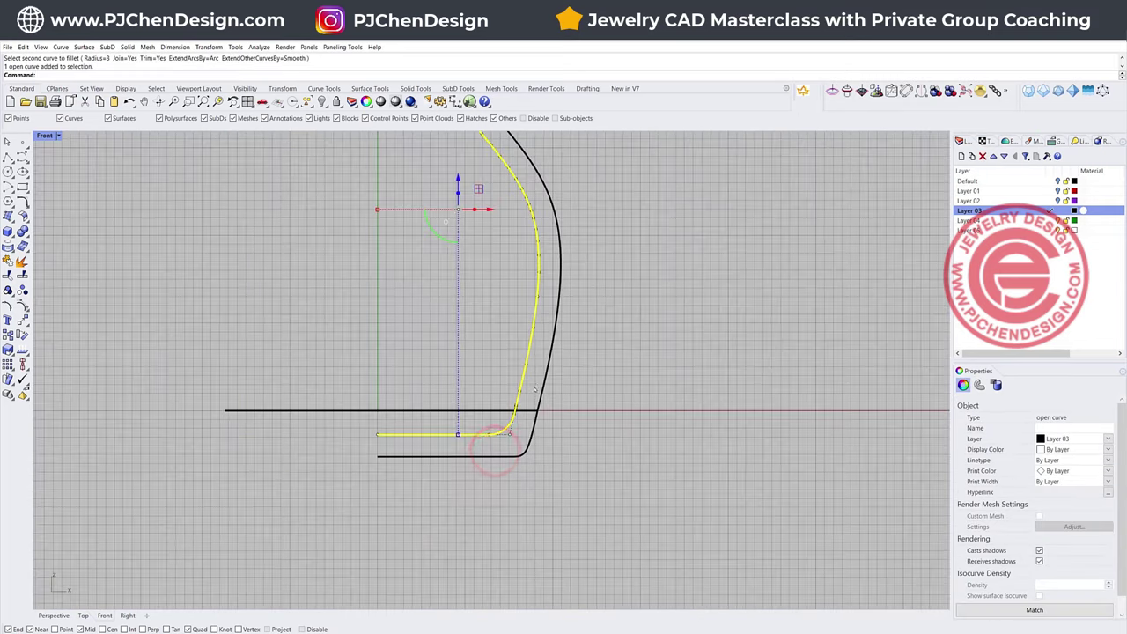
{"action": "scroll", "coordinate": [479, 332], "scroll_direction": "down", "scroll_amount": 4}
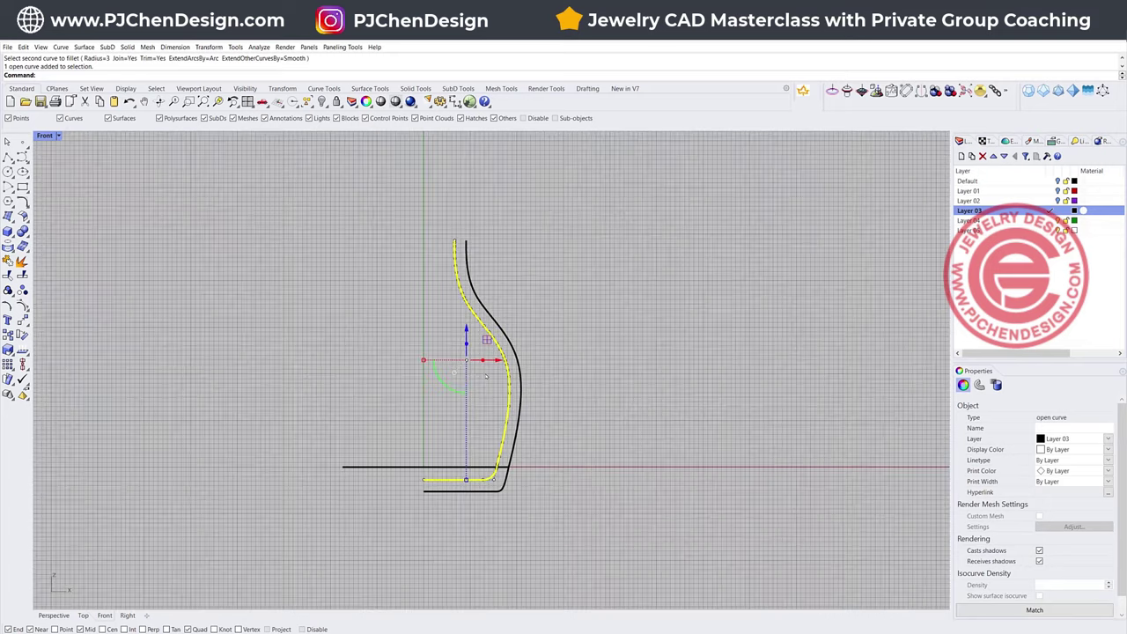
{"action": "left_click", "coordinate": [561, 285]}
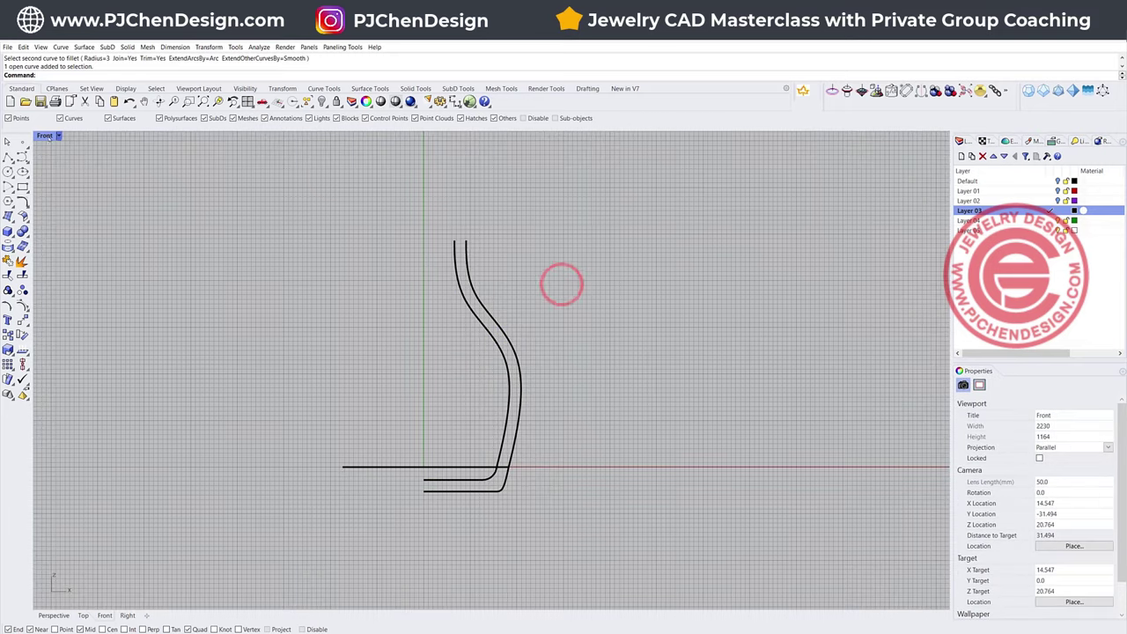
Set the inner profile curve's display color to Red in the Perspective view and deselect it.
{"action": "double_click", "coordinate": [47, 135]}
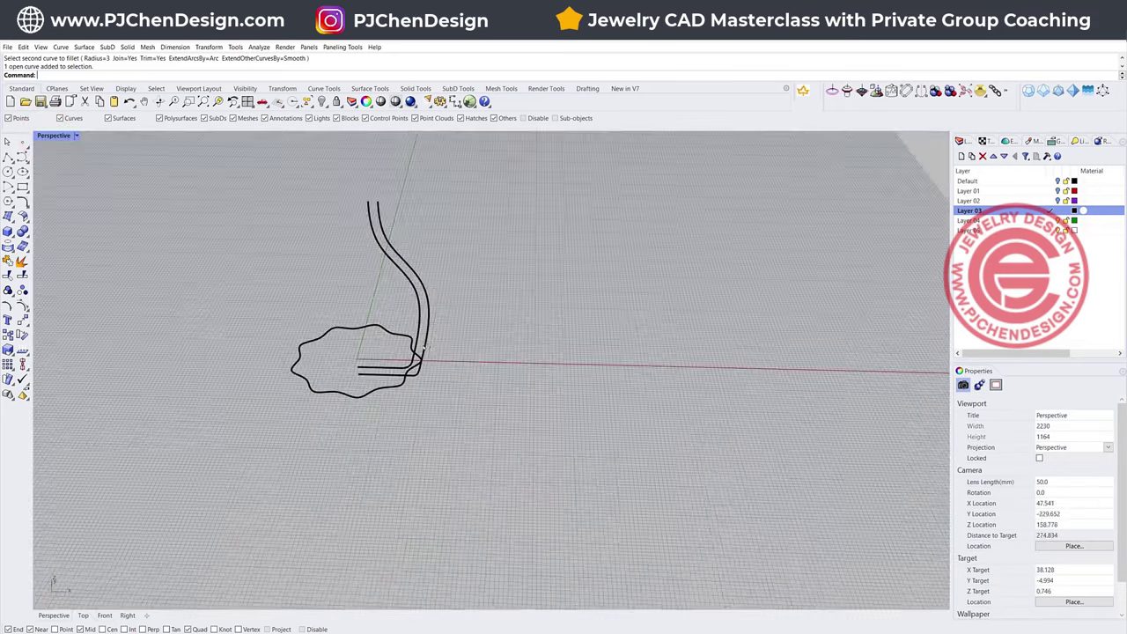
{"action": "scroll", "coordinate": [379, 251], "scroll_direction": "up", "scroll_amount": 4}
{"action": "right_click_drag", "start_coordinate": [467, 402], "coordinate": [469, 413], "text": "shift"}
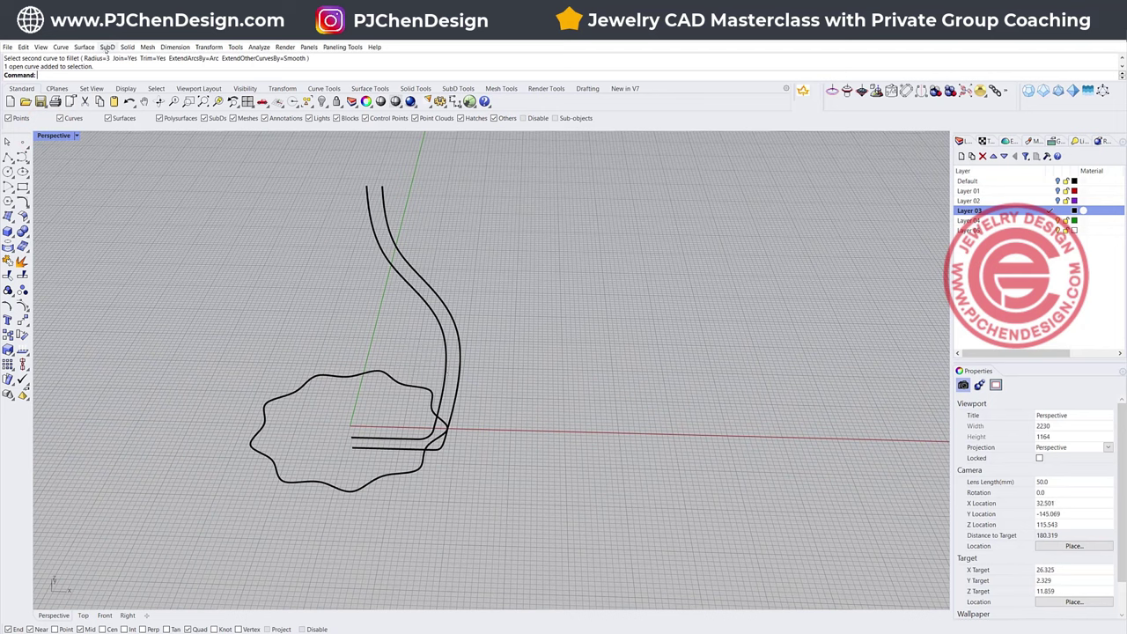
{"action": "left_click", "coordinate": [391, 242]}
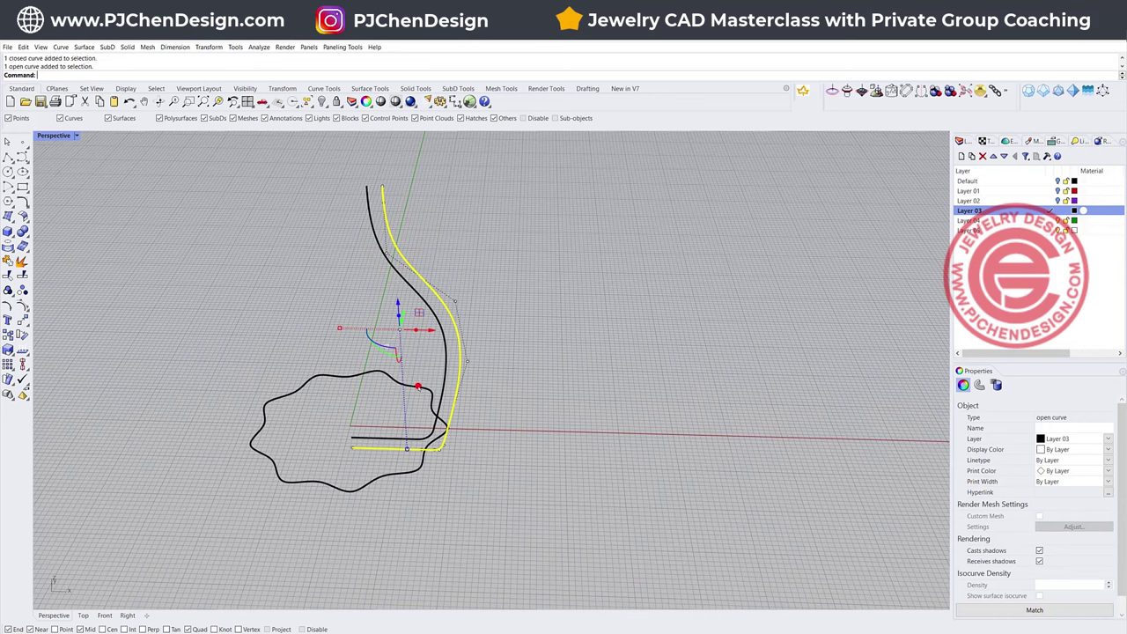
{"action": "left_click", "coordinate": [418, 386]}
{"action": "left_click", "coordinate": [446, 352]}
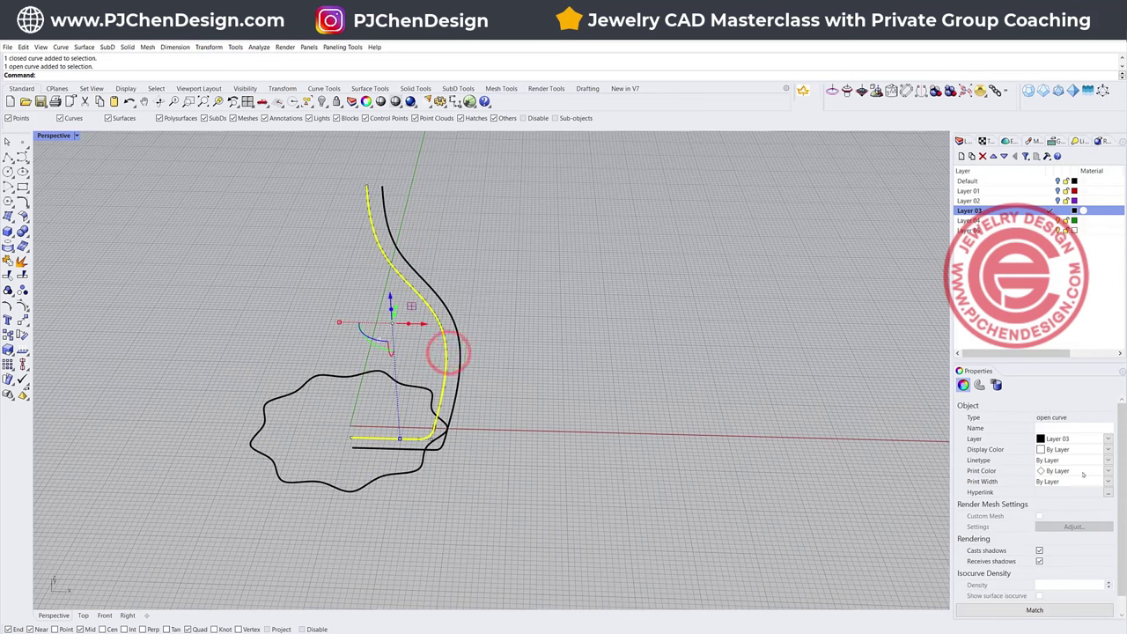
{"action": "left_click", "coordinate": [1108, 451]}
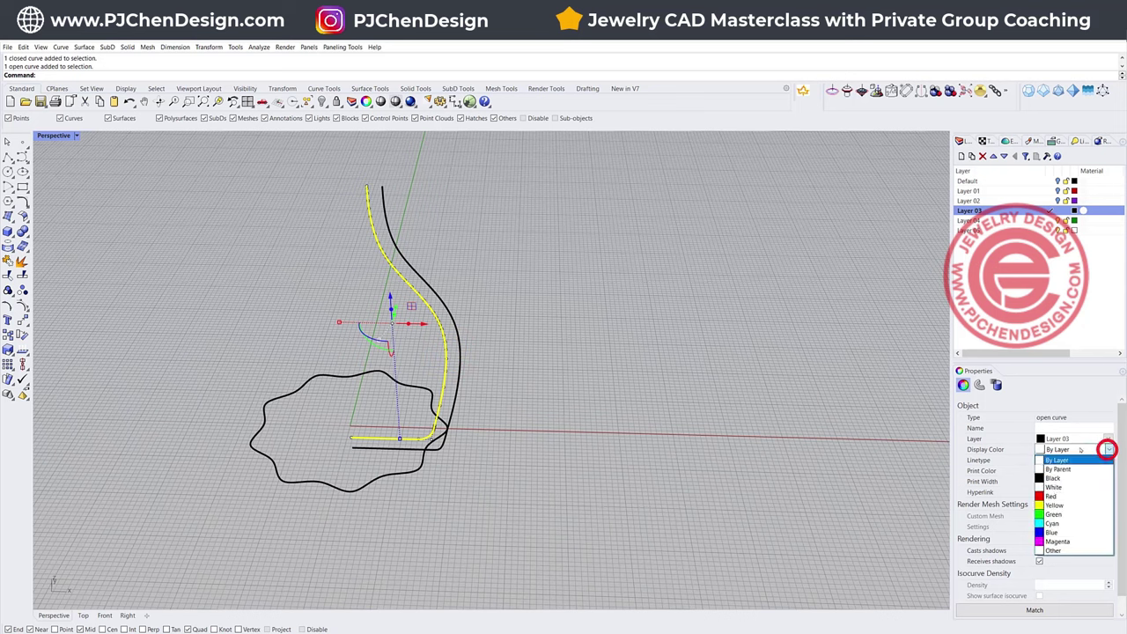
{"action": "left_click", "coordinate": [1050, 497]}
{"action": "left_click", "coordinate": [590, 338]}
Revolve the red inner profile curve 360 degrees around a vertical axis starting at the origin (0).
{"action": "right_click_drag", "start_coordinate": [470, 329], "coordinate": [492, 373], "text": "shift"}
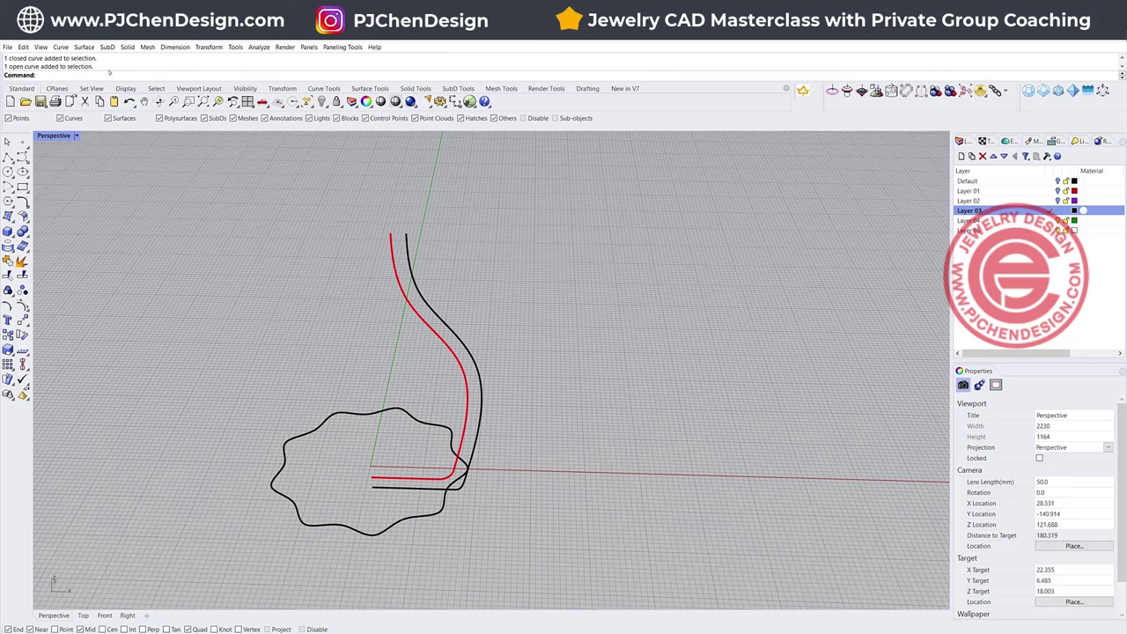
{"action": "left_click", "coordinate": [87, 47]}
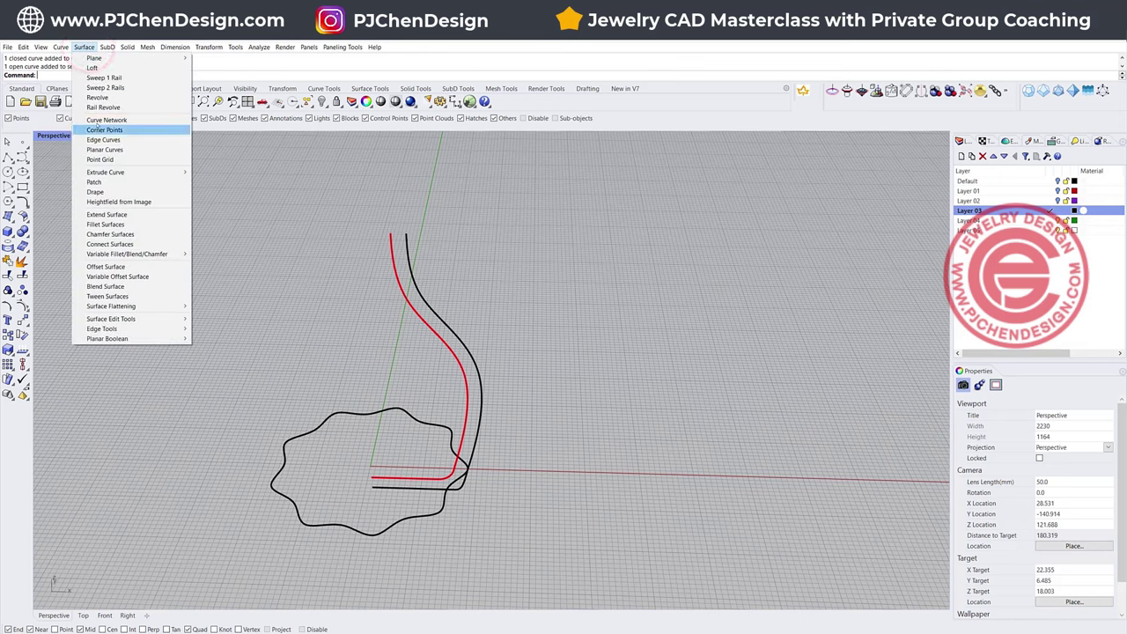
{"action": "left_click", "coordinate": [103, 98]}
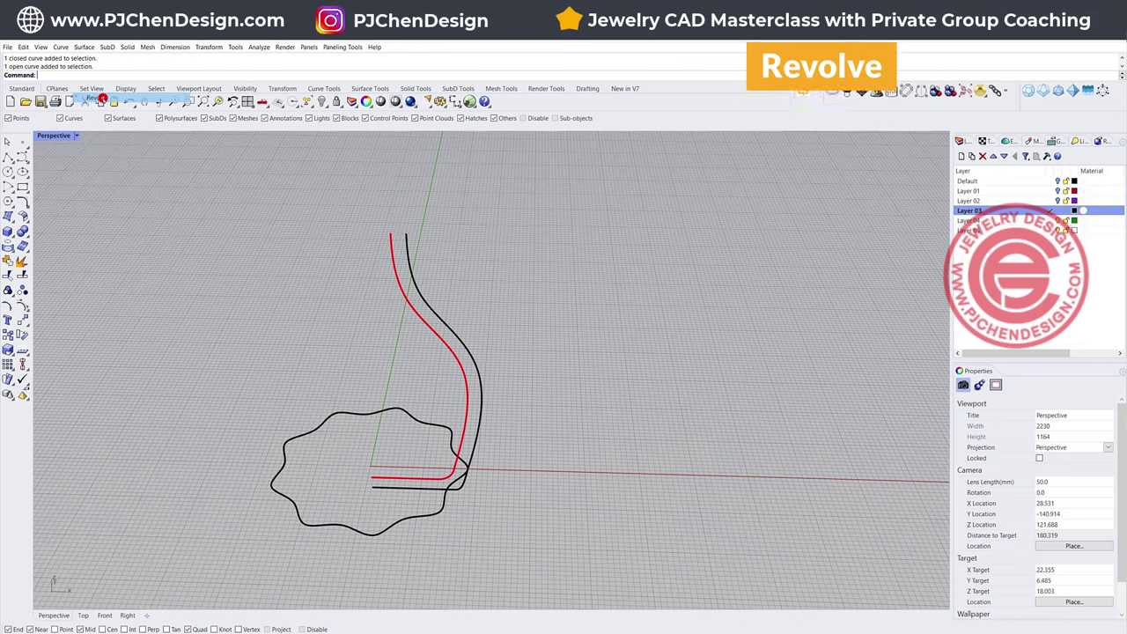
{"action": "left_click", "coordinate": [467, 414]}
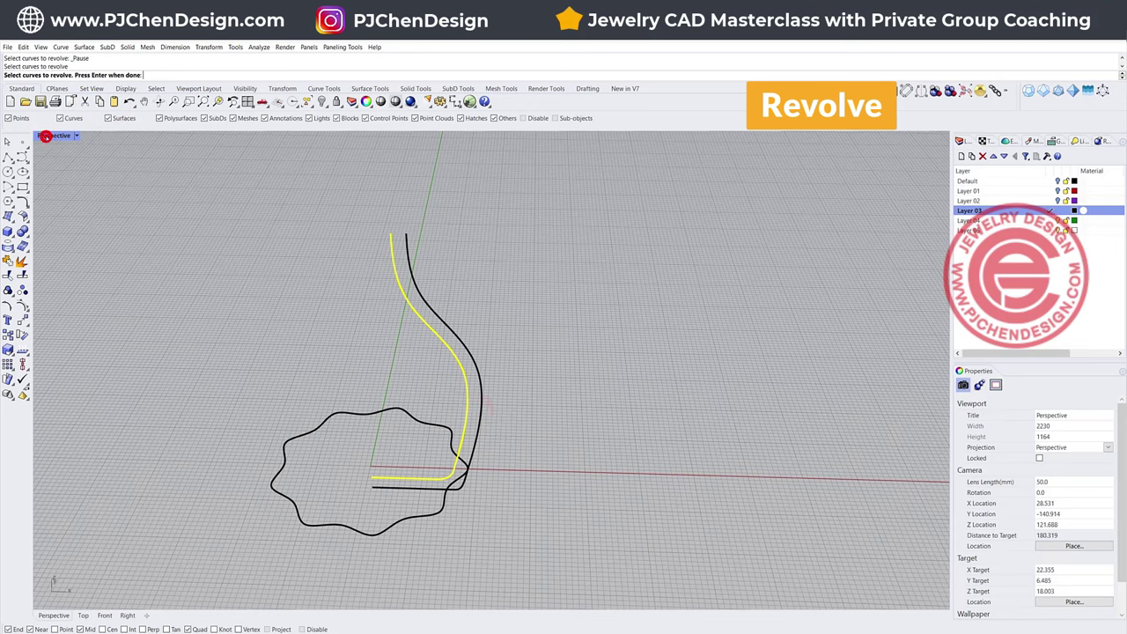
{"action": "double_click", "coordinate": [48, 135]}
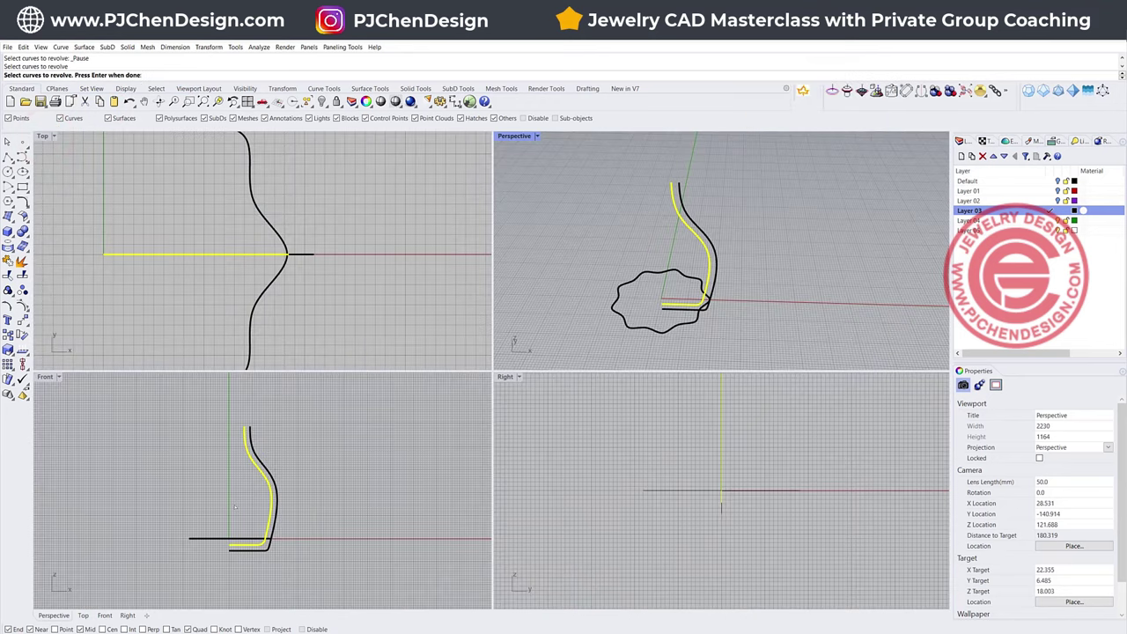
{"action": "right_click", "coordinate": [235, 507]}
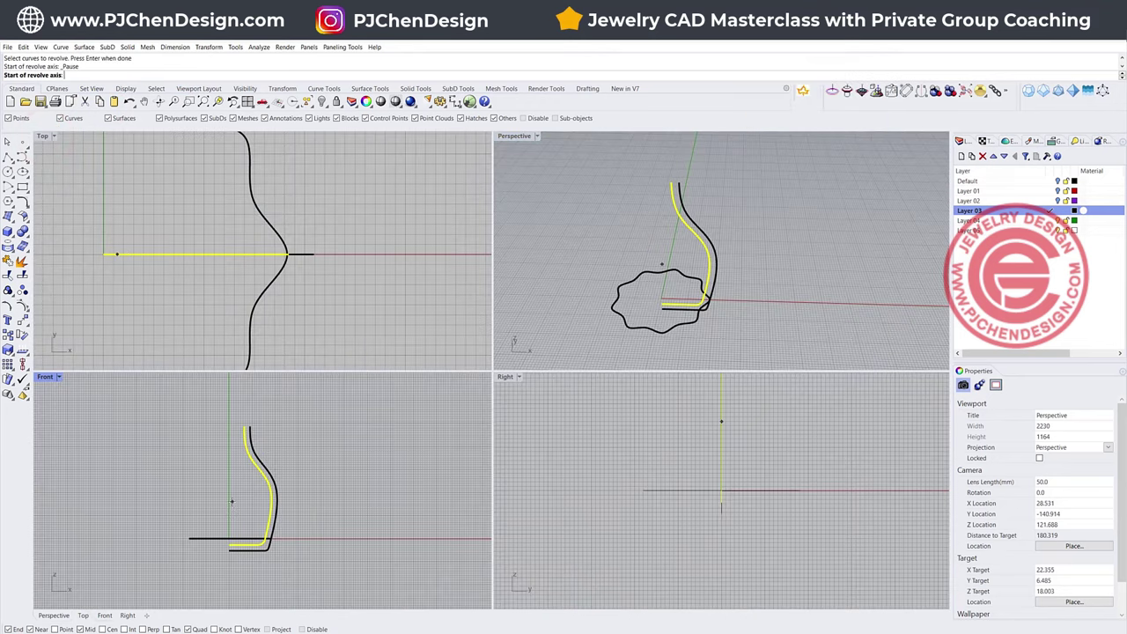
{"action": "key", "text": "Return"}
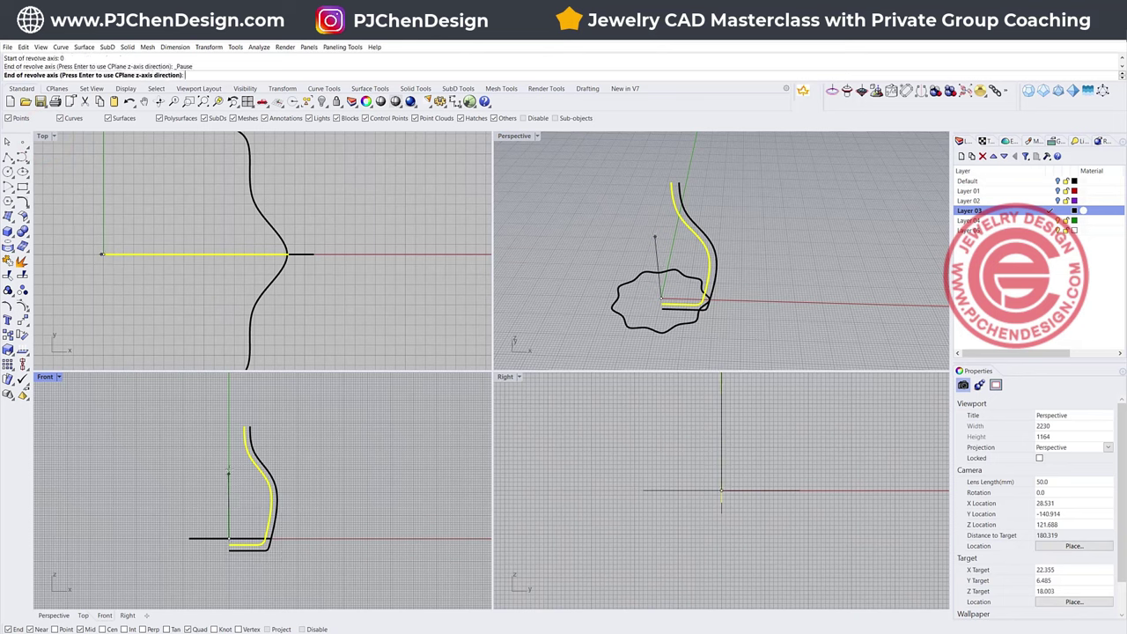
{"action": "left_click", "coordinate": [230, 461]}
{"action": "key", "text": "Return"}
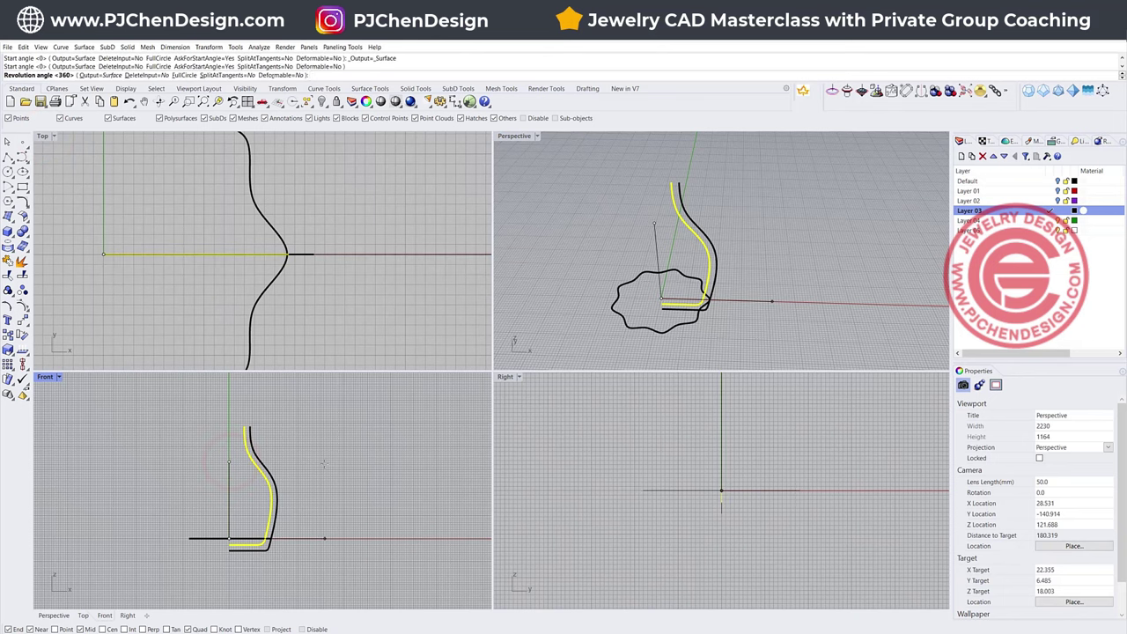
{"action": "key", "text": "Return"}
{"action": "left_click", "coordinate": [798, 224]}
Set the display color of the revolved inner body to Red and deselect it.
{"action": "left_click", "coordinate": [646, 209]}
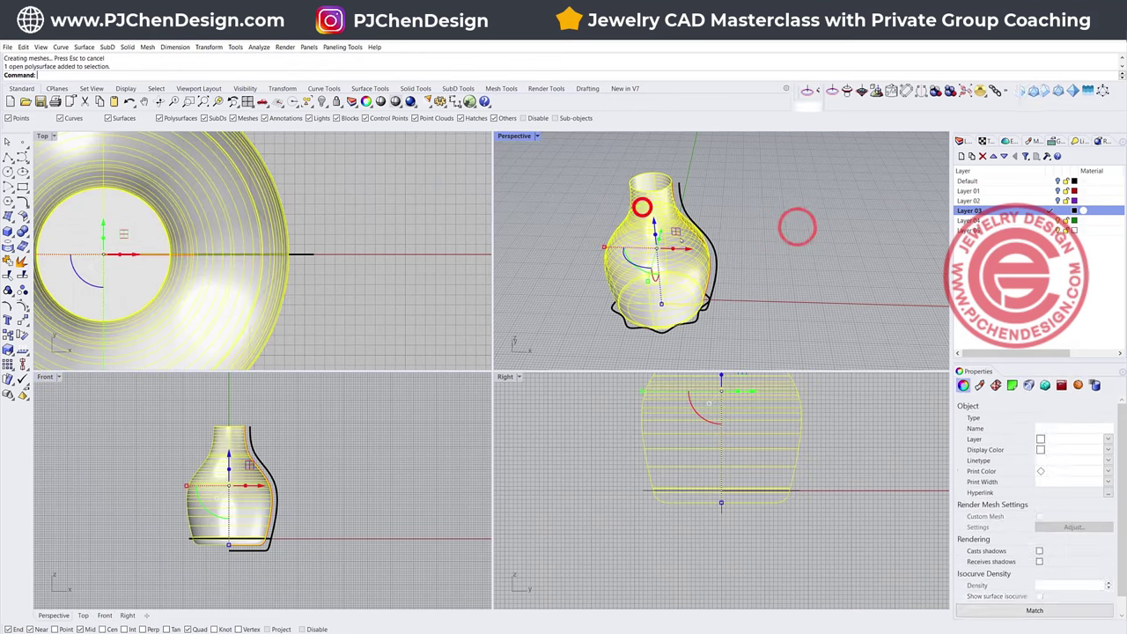
{"action": "left_click", "coordinate": [1108, 449]}
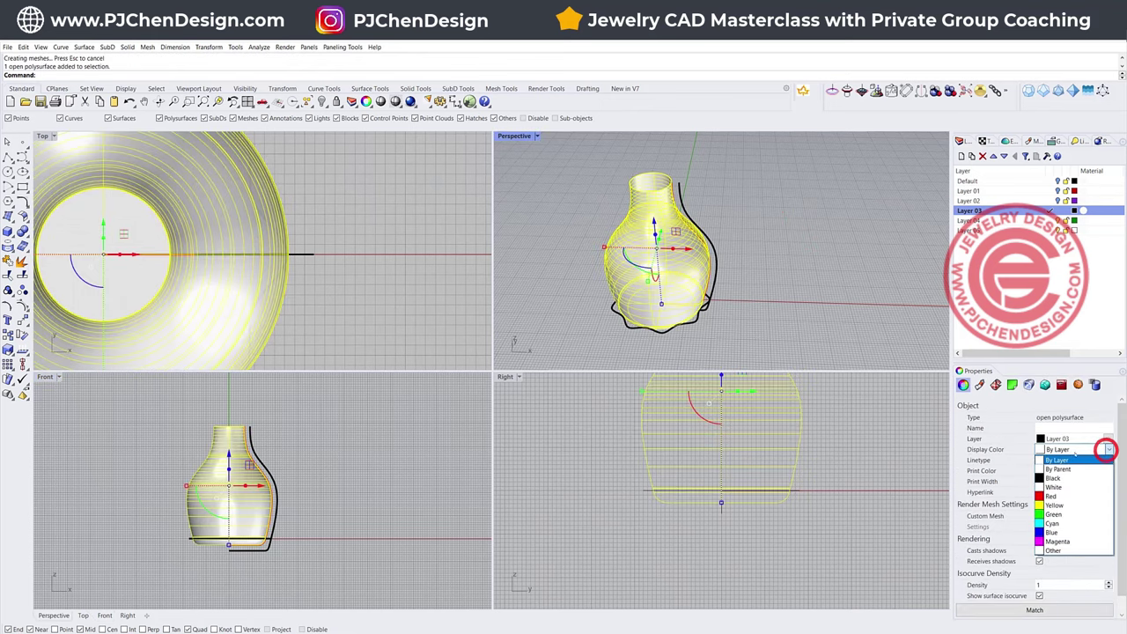
{"action": "left_click", "coordinate": [1062, 493]}
{"action": "left_click", "coordinate": [827, 251]}
{"action": "right_click_drag", "start_coordinate": [827, 250], "coordinate": [707, 227]}
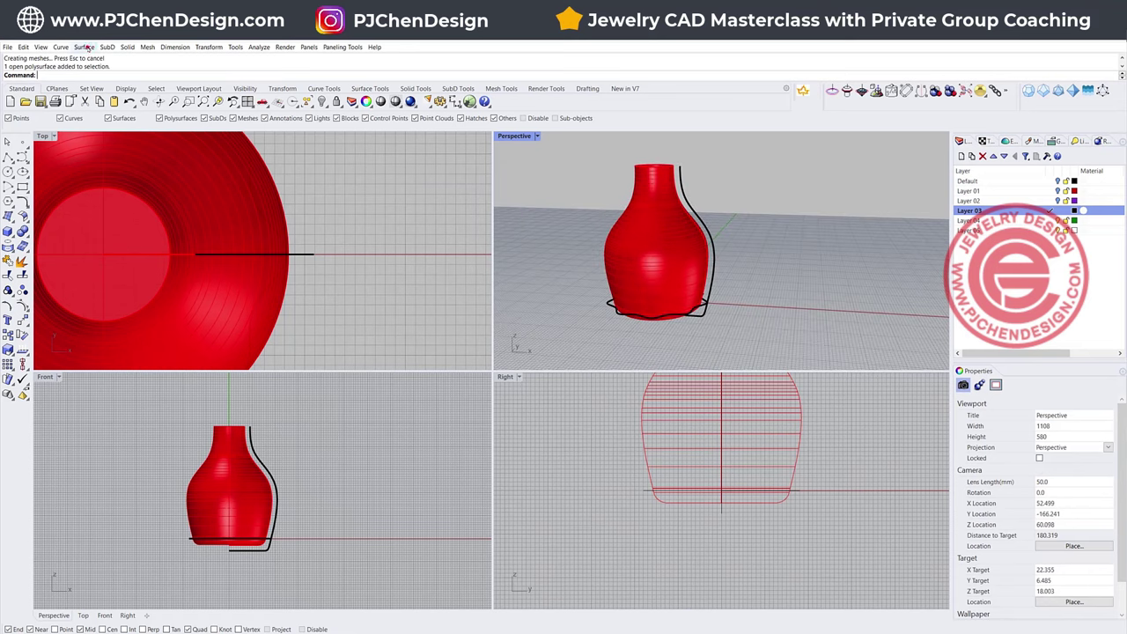
{"action": "left_click", "coordinate": [85, 48]}
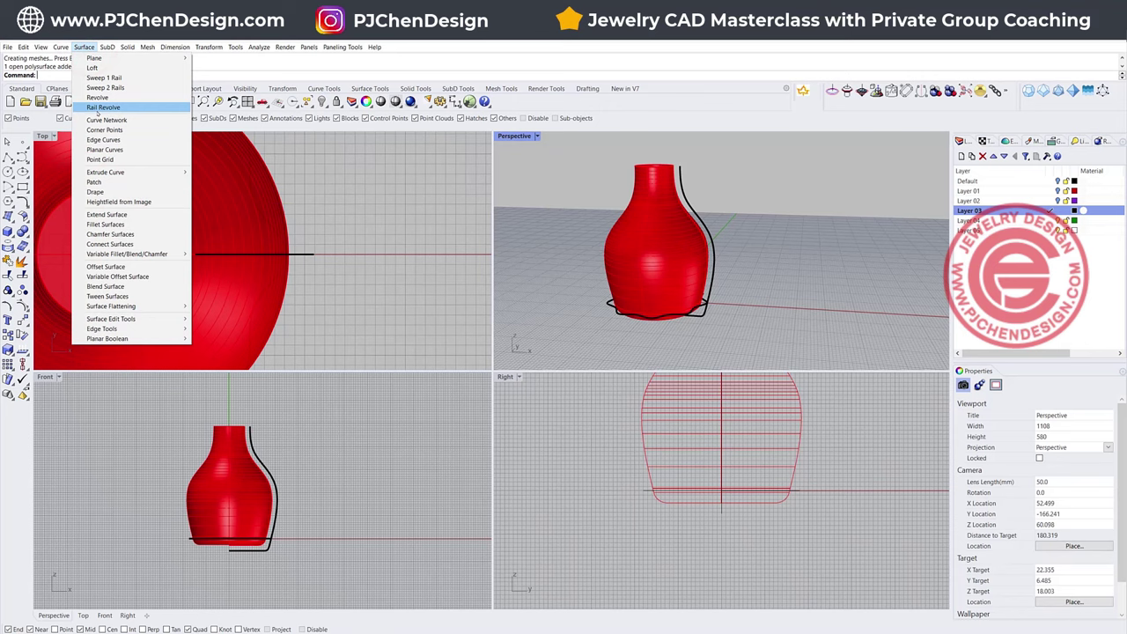
{"action": "left_click", "coordinate": [821, 294]}
{"action": "scroll", "coordinate": [714, 316], "scroll_direction": "up", "scroll_amount": 8}
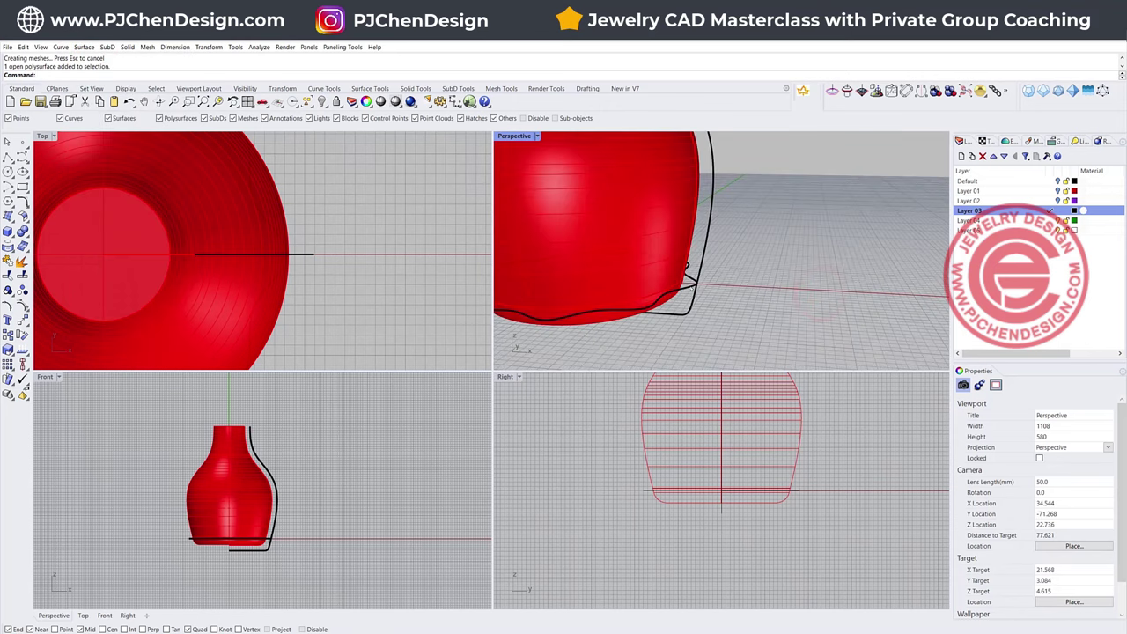
{"action": "left_click", "coordinate": [690, 284]}
{"action": "scroll", "coordinate": [543, 228], "scroll_direction": "down", "scroll_amount": 4}
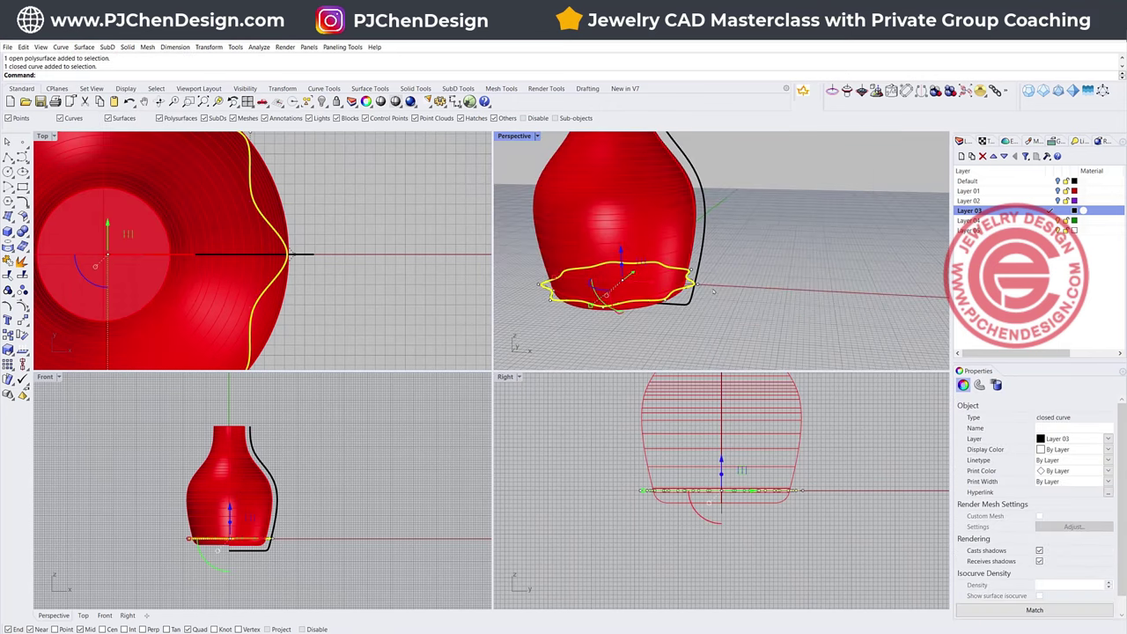
{"action": "left_click", "coordinate": [374, 188]}
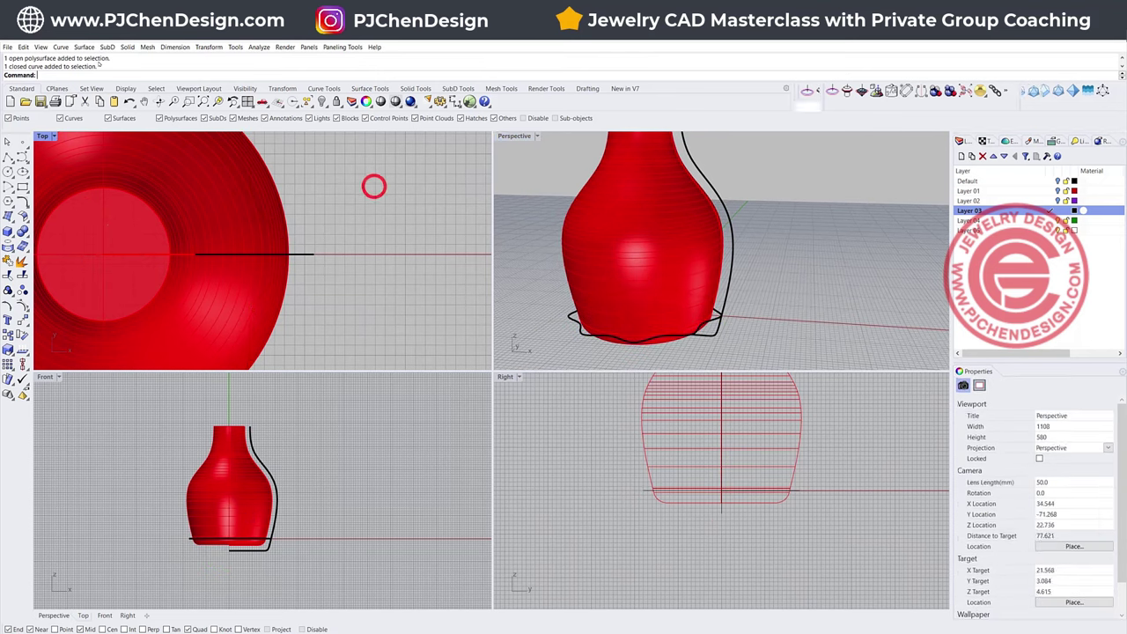
Rail-revolve the outer profile curve along the nine-lobed curve around the vertical axis starting at the origin (0).
{"action": "left_click", "coordinate": [84, 47]}
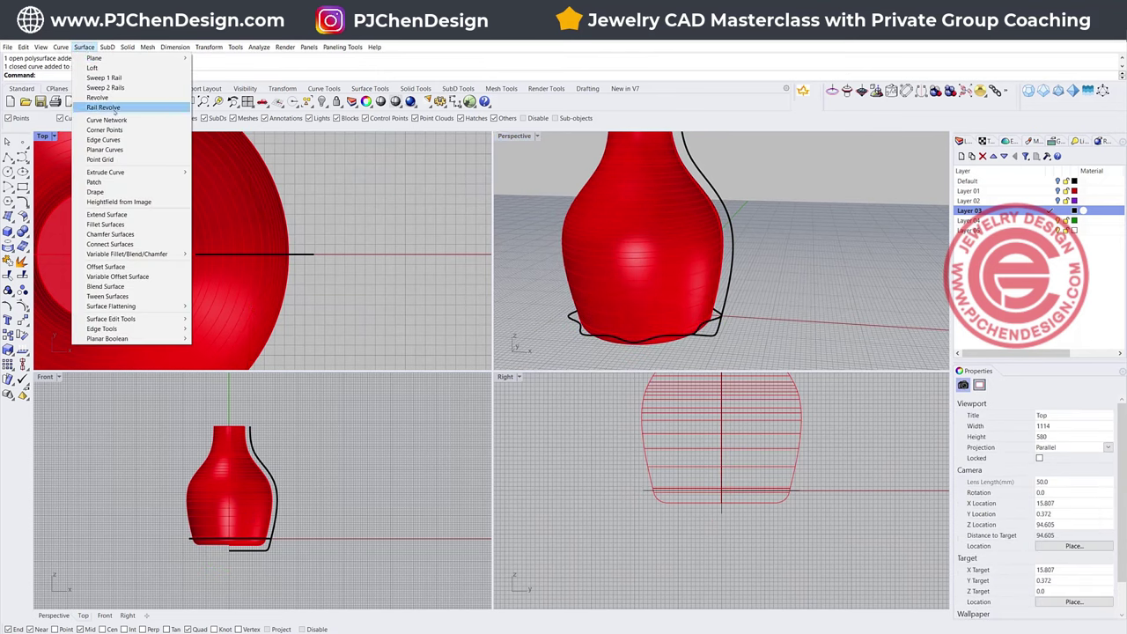
{"action": "left_click", "coordinate": [103, 107]}
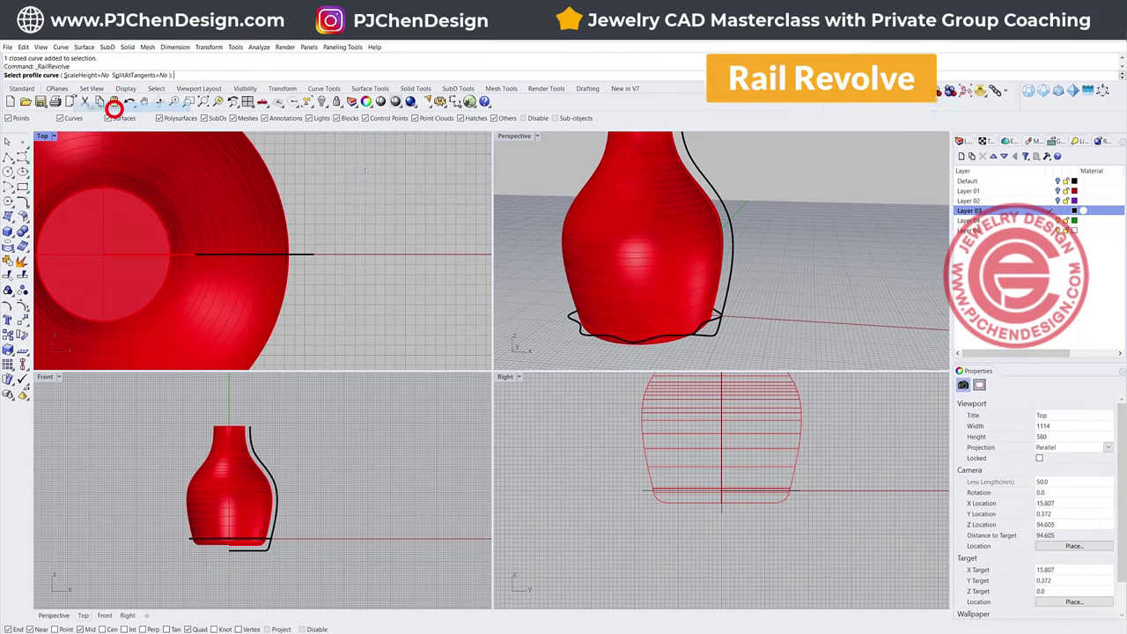
{"action": "left_click", "coordinate": [726, 294]}
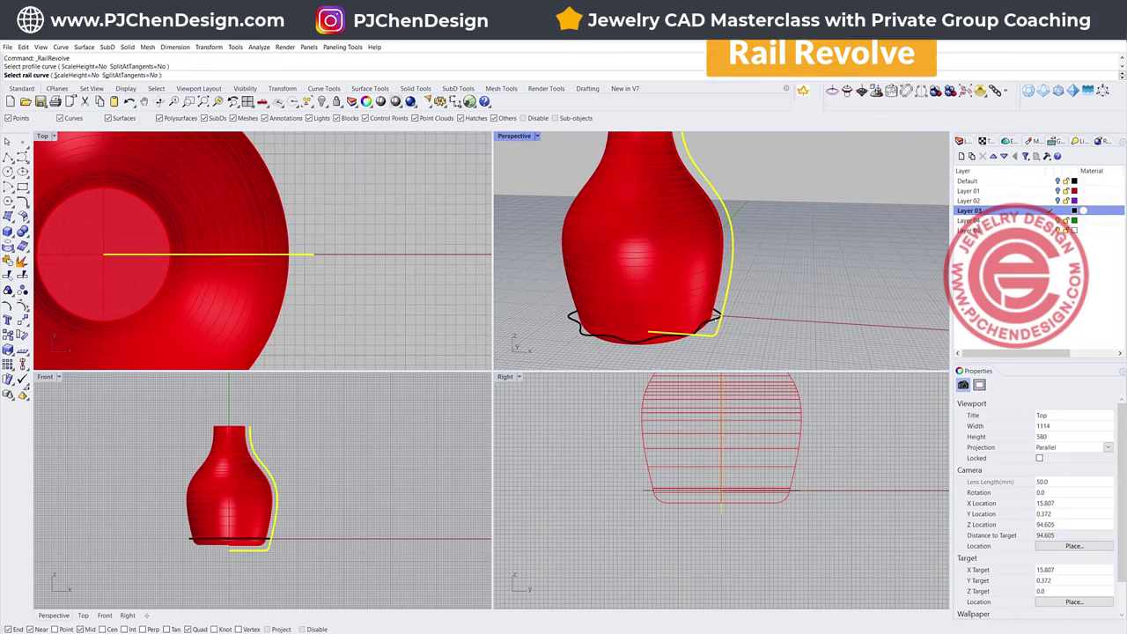
{"action": "left_click", "coordinate": [715, 319]}
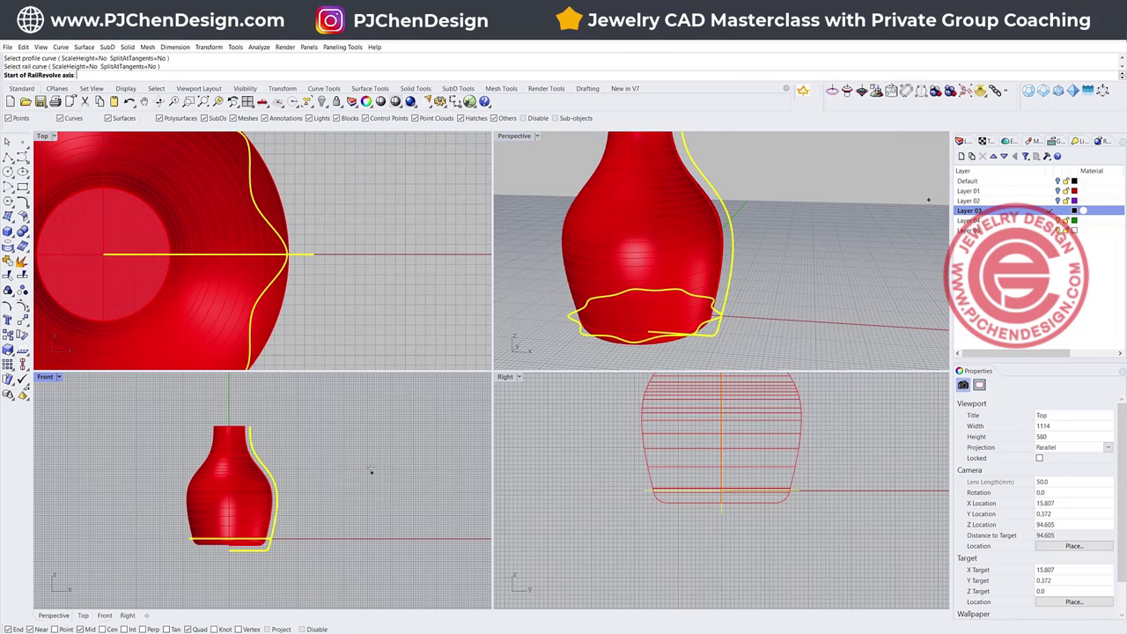
{"action": "type", "text": "0"}
{"action": "key", "text": "Return"}
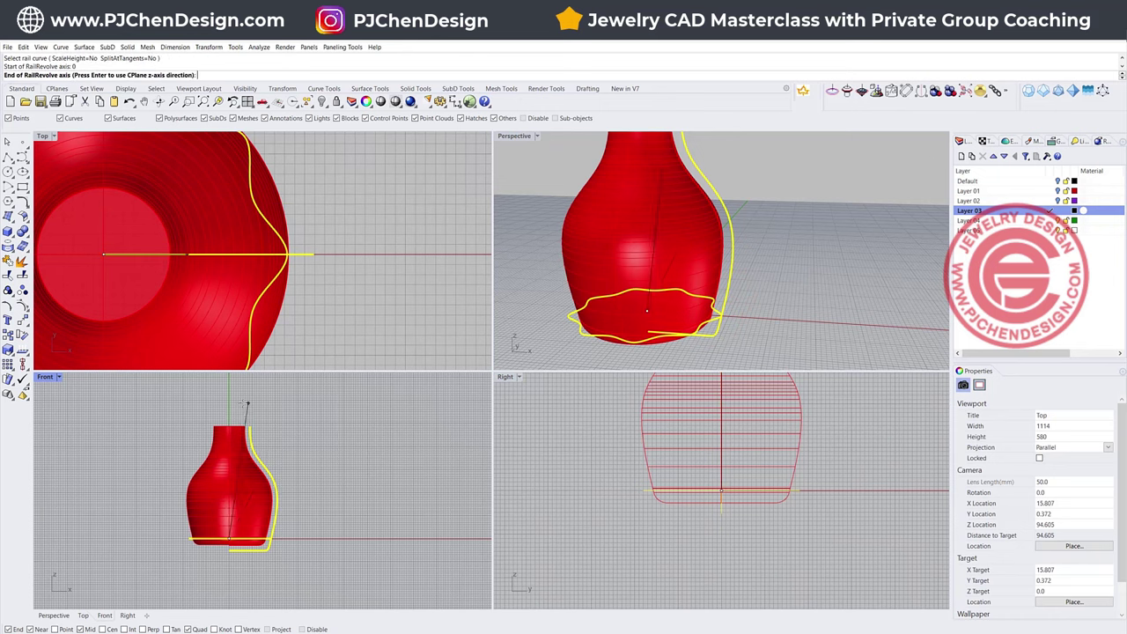
{"action": "left_click", "coordinate": [229, 410]}
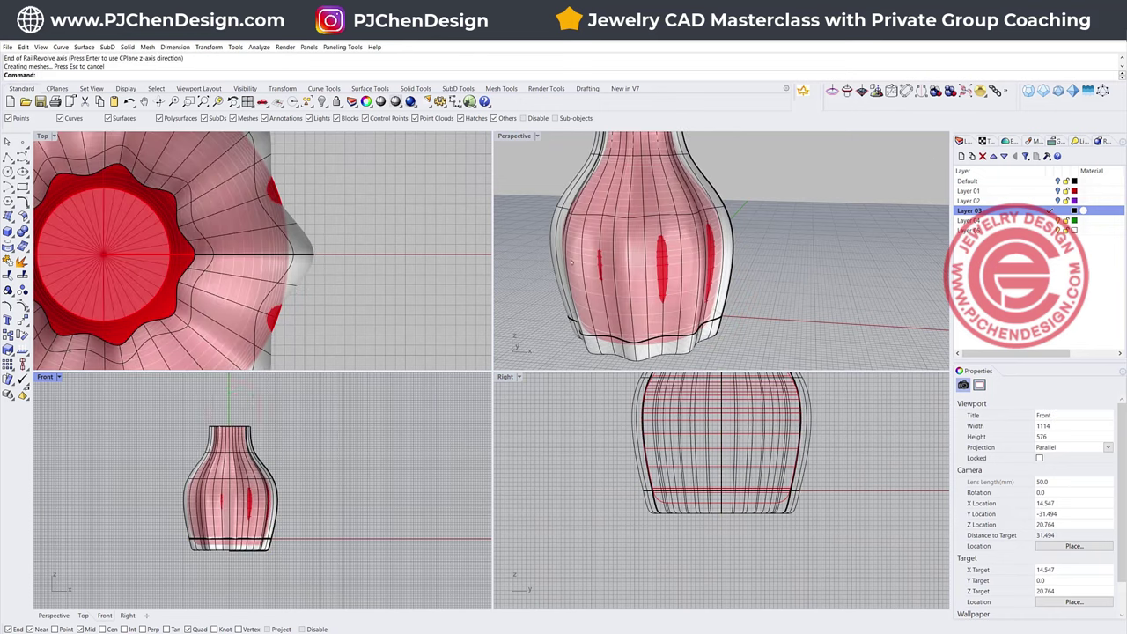
Inspect where the inner body pokes through the fluted outer surface, and delete that outer surface.
{"action": "scroll", "coordinate": [763, 278], "scroll_direction": "down", "scroll_amount": 5}
{"action": "right_click_drag", "start_coordinate": [762, 278], "coordinate": [805, 322]}
{"action": "scroll", "coordinate": [667, 284], "scroll_direction": "up", "scroll_amount": 4}
{"action": "scroll", "coordinate": [659, 299], "scroll_direction": "up", "scroll_amount": 4}
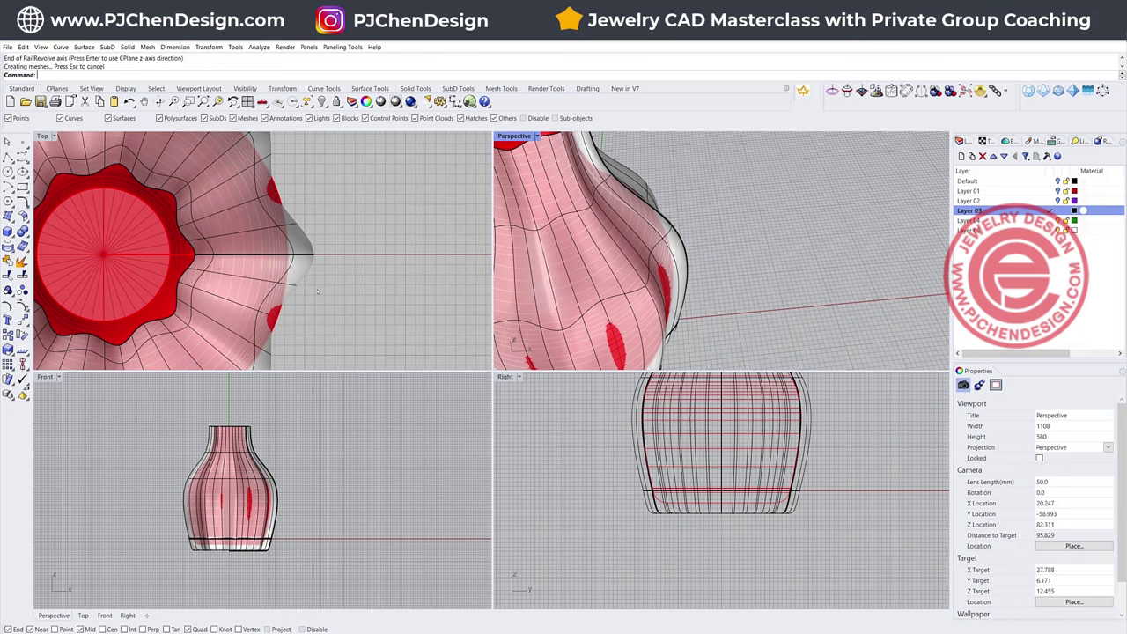
{"action": "left_click", "coordinate": [303, 241]}
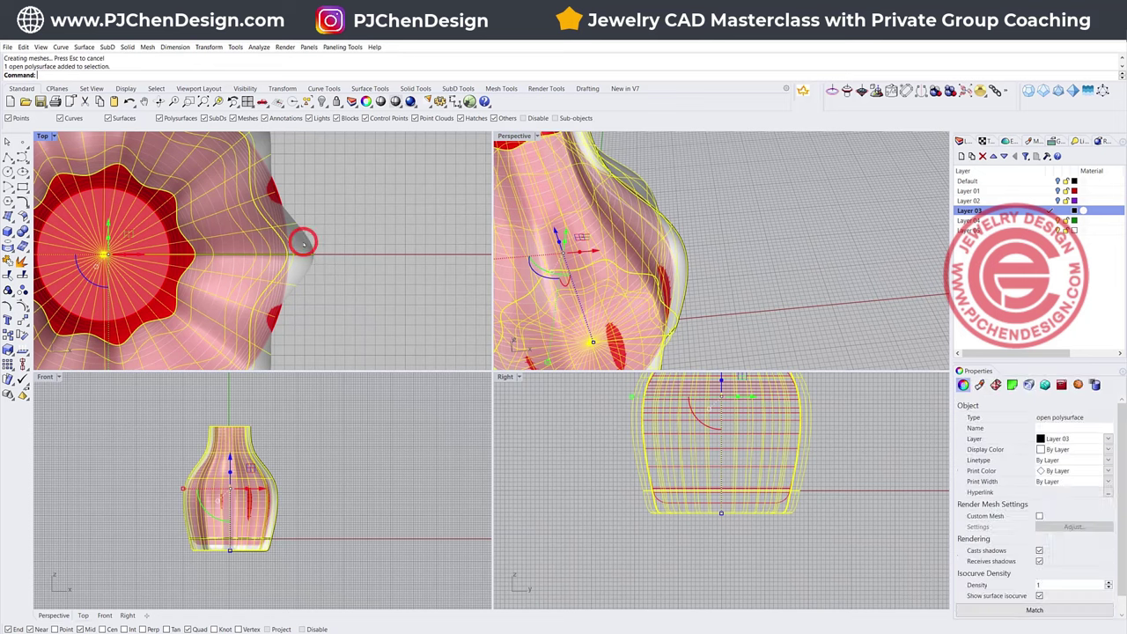
{"action": "key", "text": "Delete"}
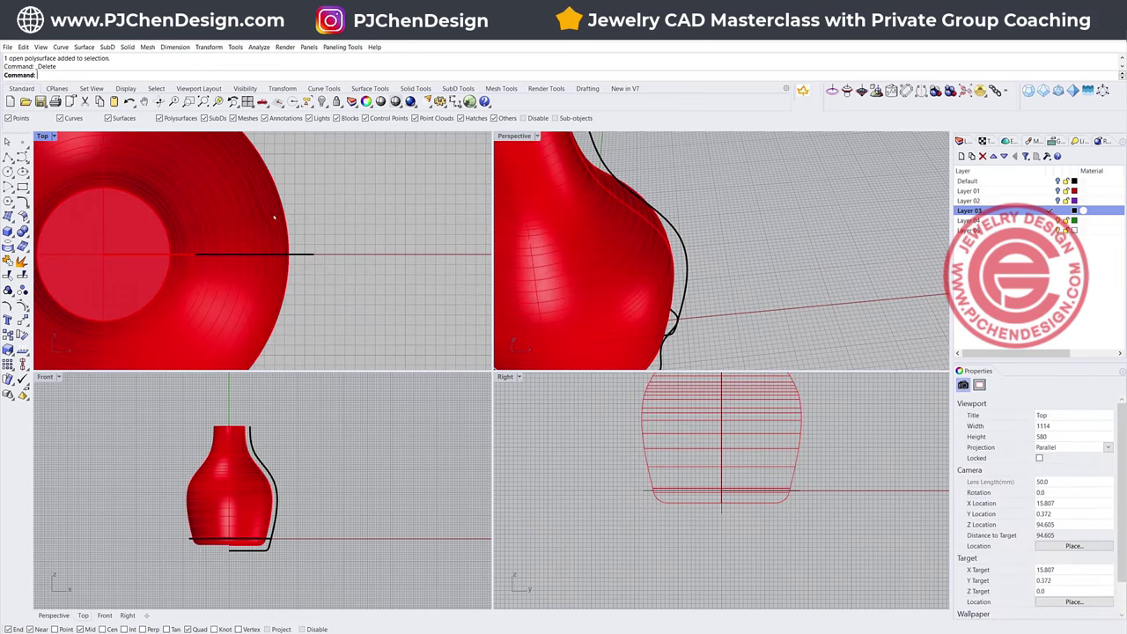
Scale the red inner body uniformly to a slightly smaller size and deselect it.
{"action": "left_click", "coordinate": [274, 215]}
{"action": "scroll", "coordinate": [213, 498], "scroll_direction": "up", "scroll_amount": 3}
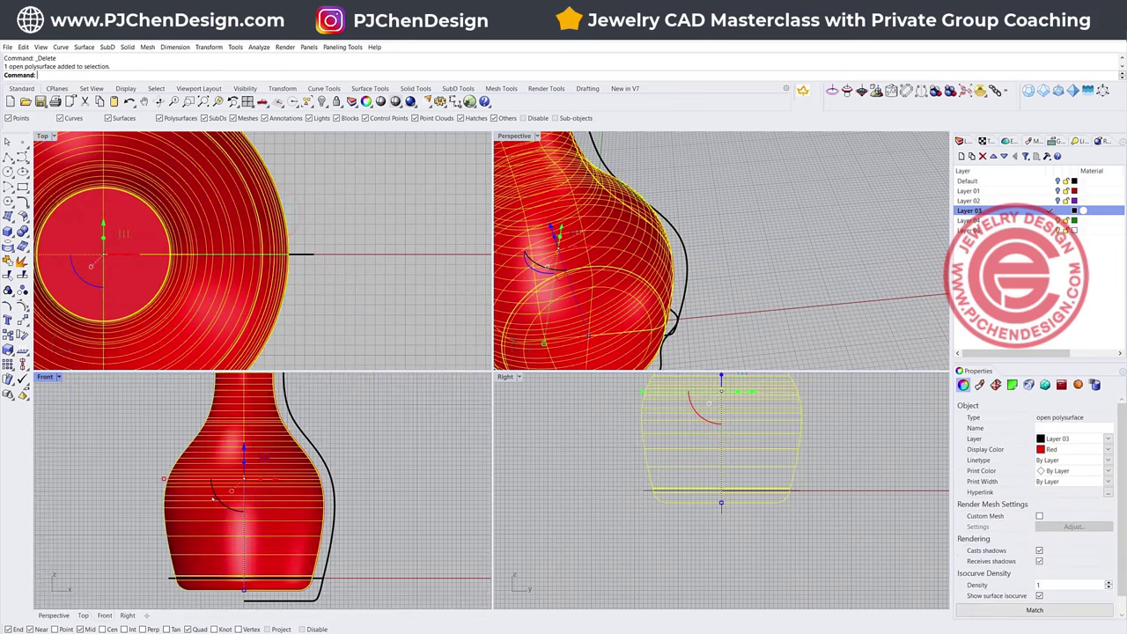
{"action": "left_click_drag", "start_coordinate": [163, 479], "coordinate": [168, 479]}
{"action": "left_click", "coordinate": [386, 480]}
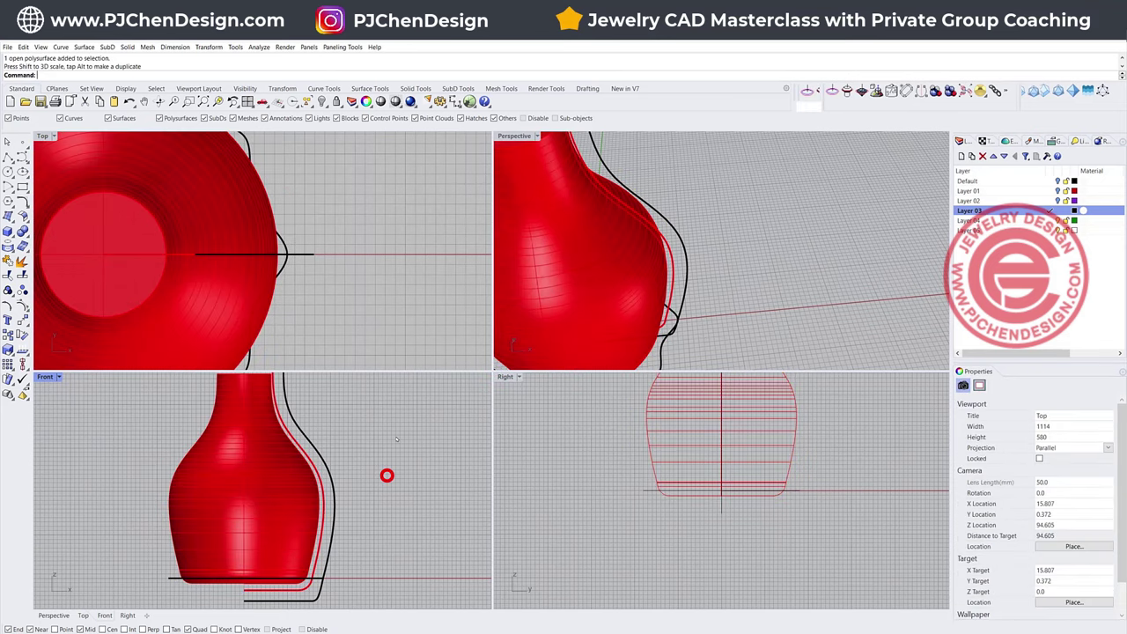
Scale the nine-lobed curve uniformly to a slightly larger size in the Top view.
{"action": "left_click", "coordinate": [248, 151]}
{"action": "scroll", "coordinate": [339, 271], "scroll_direction": "down", "scroll_amount": 3}
{"action": "left_click_drag", "start_coordinate": [142, 266], "coordinate": [131, 265]}
{"action": "left_click", "coordinate": [368, 252]}
{"action": "scroll", "coordinate": [367, 252], "scroll_direction": "up", "scroll_amount": 5}
{"action": "left_click", "coordinate": [345, 231]}
{"action": "scroll", "coordinate": [346, 226], "scroll_direction": "down", "scroll_amount": 5}
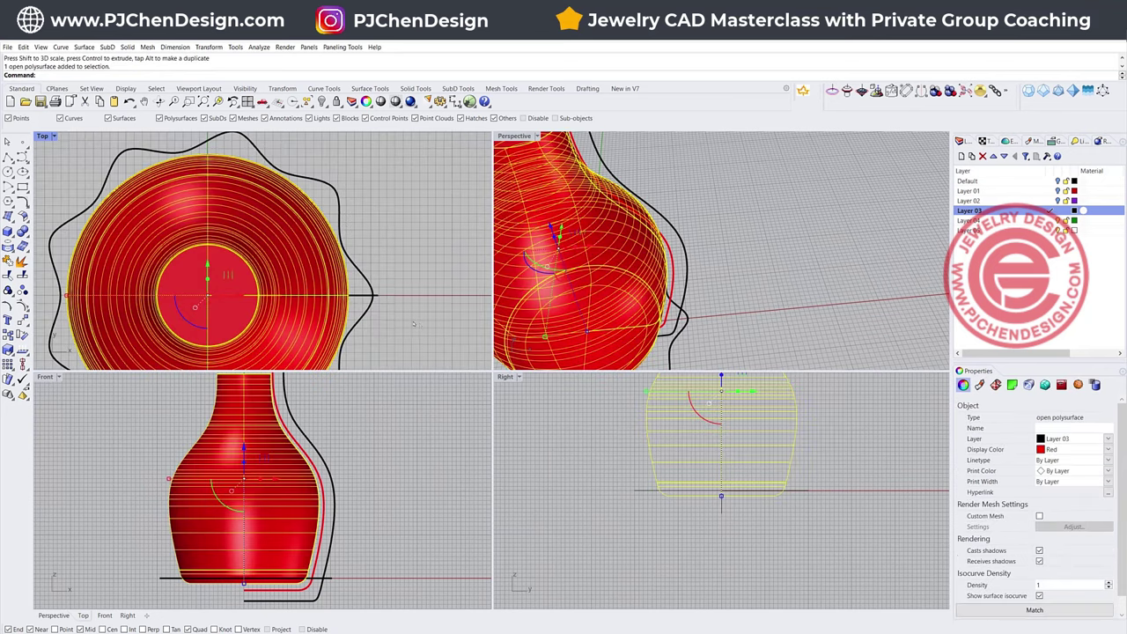
Move the outer profile curve outward so that it meets the tip of the enlarged nine-lobed curve.
{"action": "left_click", "coordinate": [353, 295]}
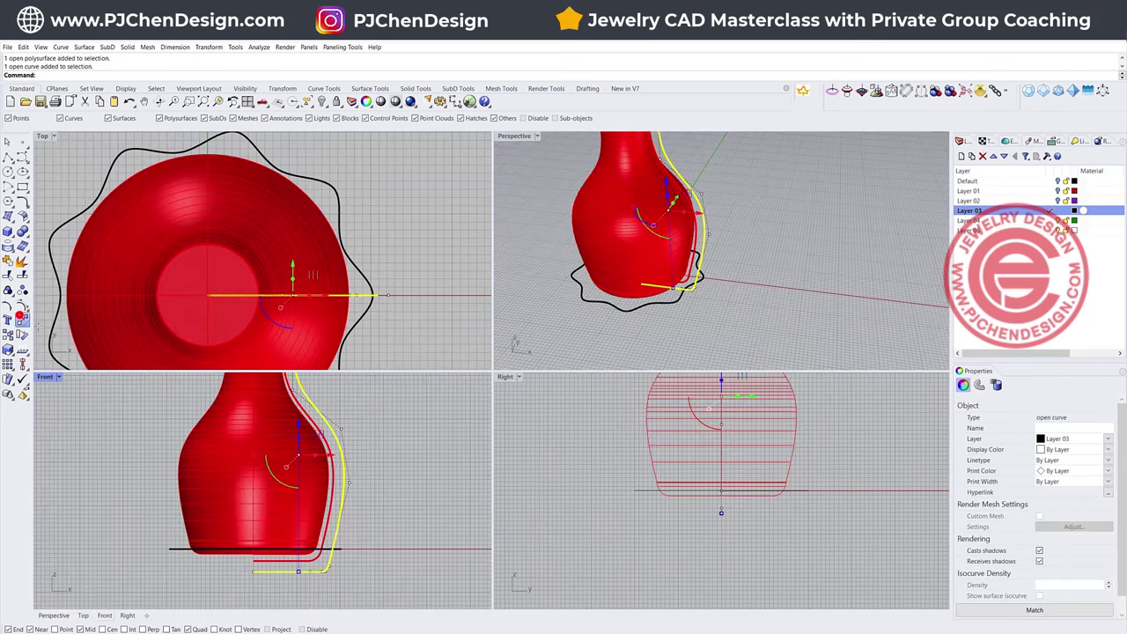
{"action": "left_click", "coordinate": [19, 317]}
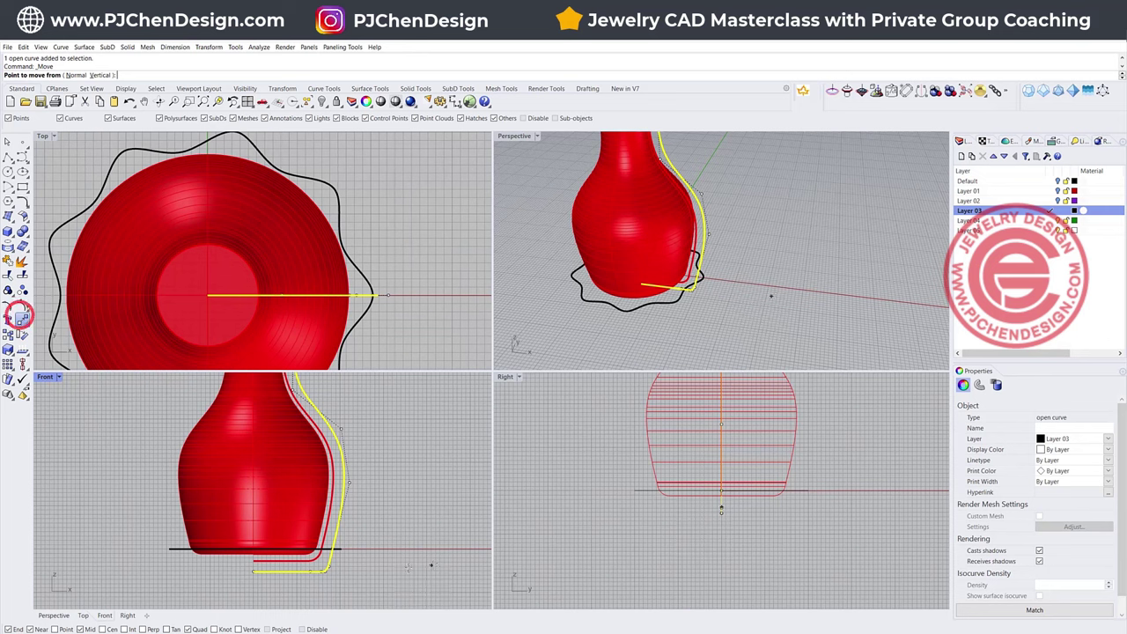
{"action": "left_click", "coordinate": [331, 568]}
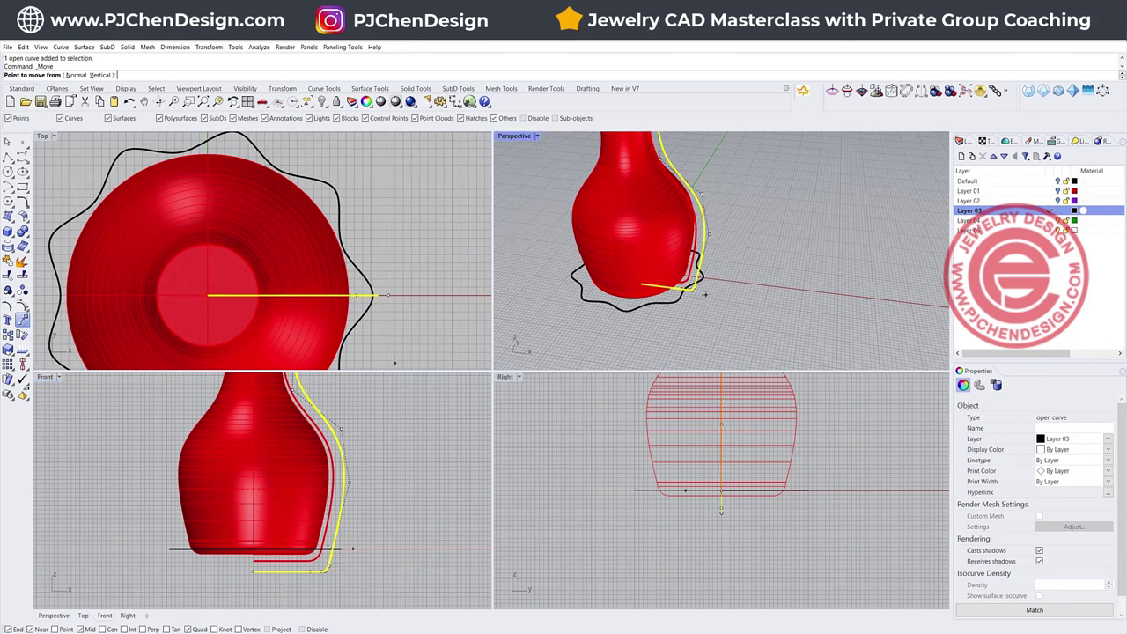
{"action": "scroll", "coordinate": [700, 262], "scroll_direction": "up", "scroll_amount": 5}
{"action": "left_click", "coordinate": [700, 260]}
{"action": "scroll", "coordinate": [254, 573], "scroll_direction": "up", "scroll_amount": 4}
Align the outer profile's inner bottom end point to the central axis in the Front view with Align Vertical Centers.
{"action": "left_click", "coordinate": [266, 571]}
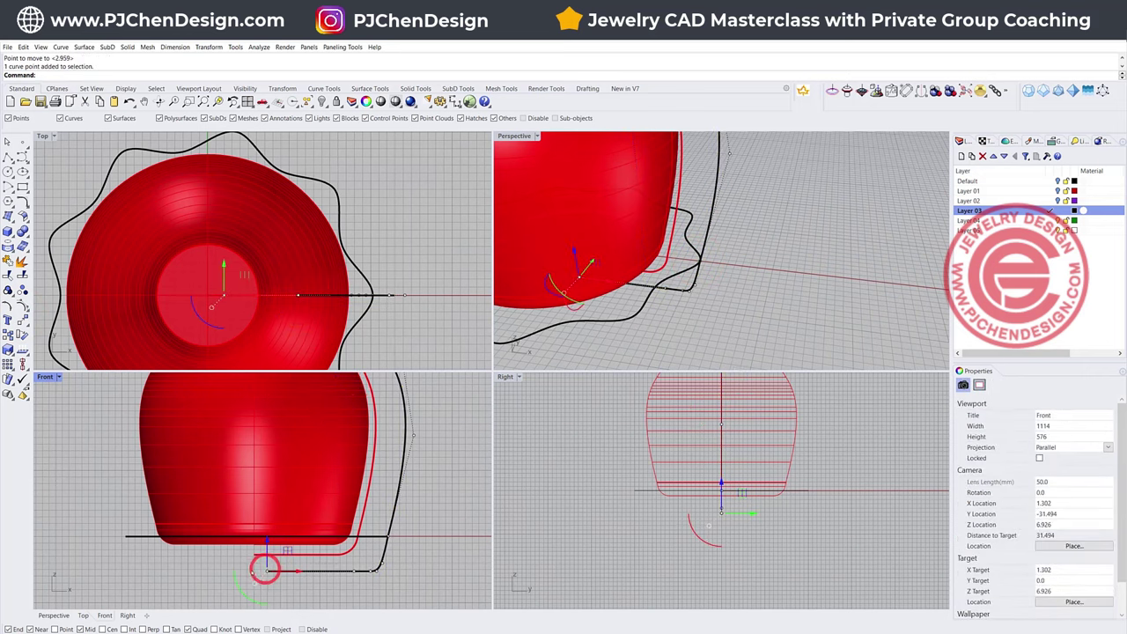
{"action": "left_click_drag", "start_coordinate": [294, 591], "coordinate": [242, 565]}
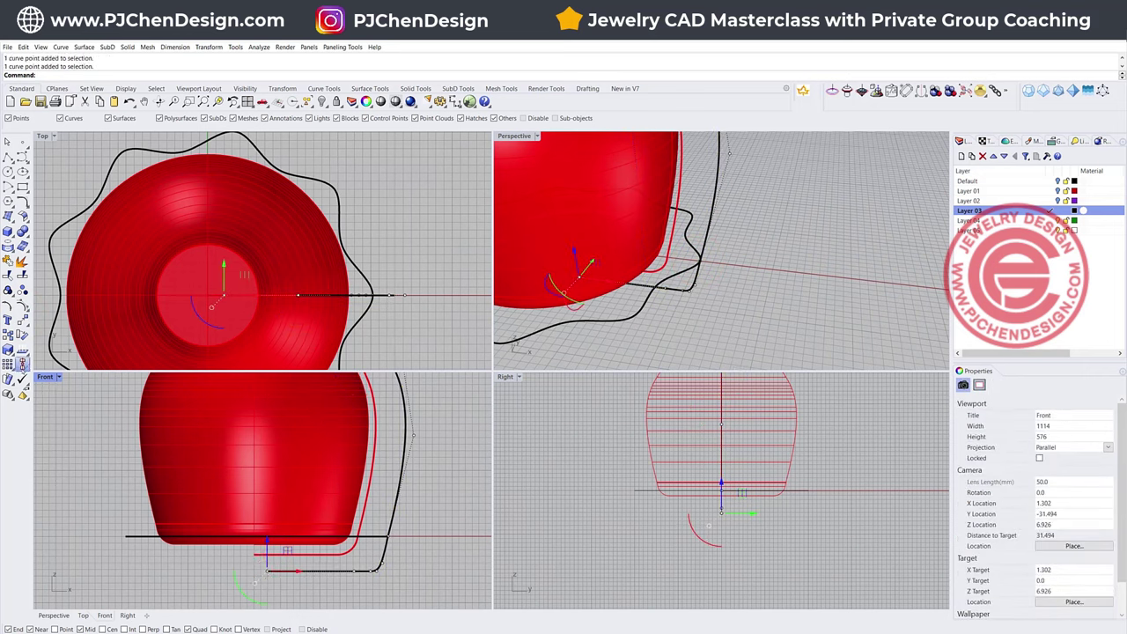
{"action": "left_click", "coordinate": [22, 363]}
{"action": "left_click", "coordinate": [50, 378]}
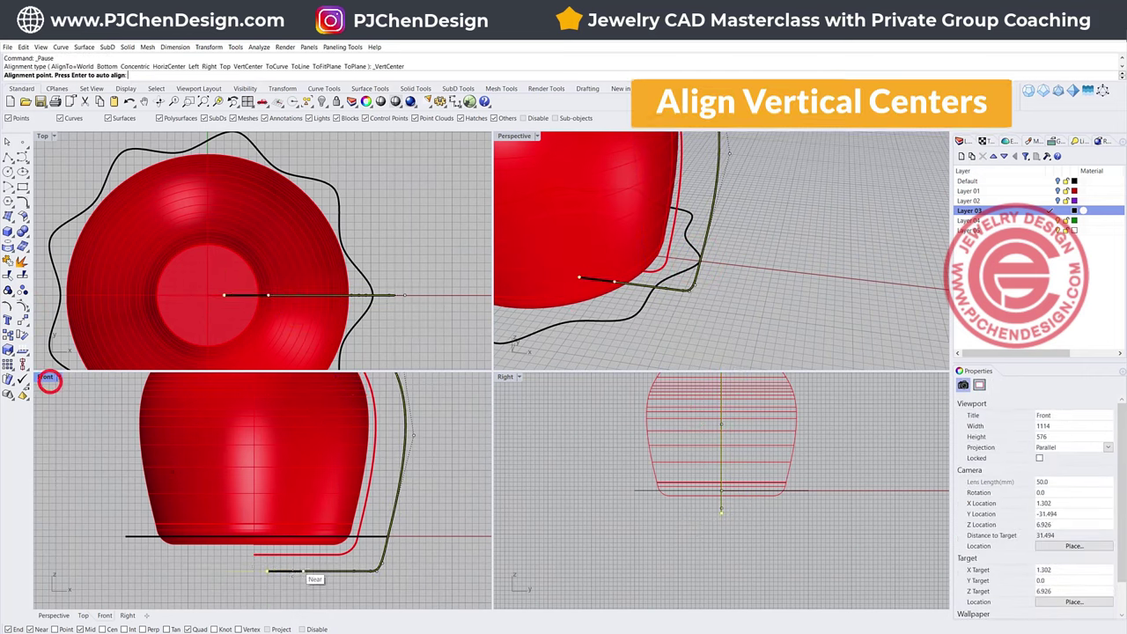
{"action": "left_click", "coordinate": [246, 555]}
{"action": "left_click", "coordinate": [458, 502]}
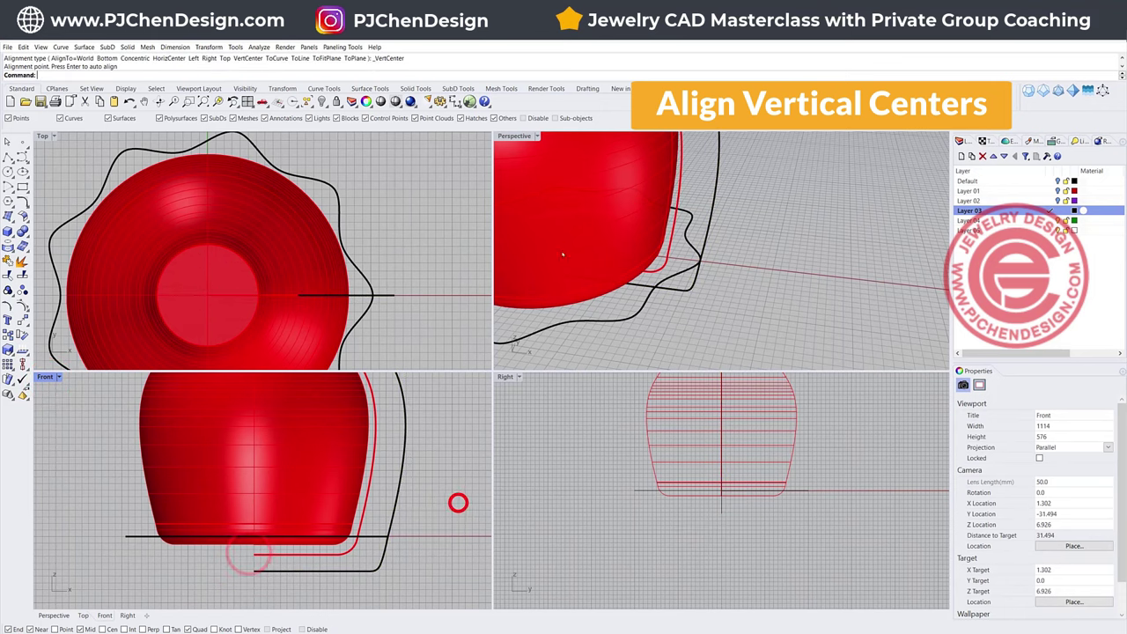
Maximize the Perspective view around the bottle's base and the adjusted curves.
{"action": "double_click", "coordinate": [516, 135]}
{"action": "scroll", "coordinate": [509, 214], "scroll_direction": "down", "scroll_amount": 4}
{"action": "right_click_drag", "start_coordinate": [518, 285], "coordinate": [493, 391], "text": "shift"}
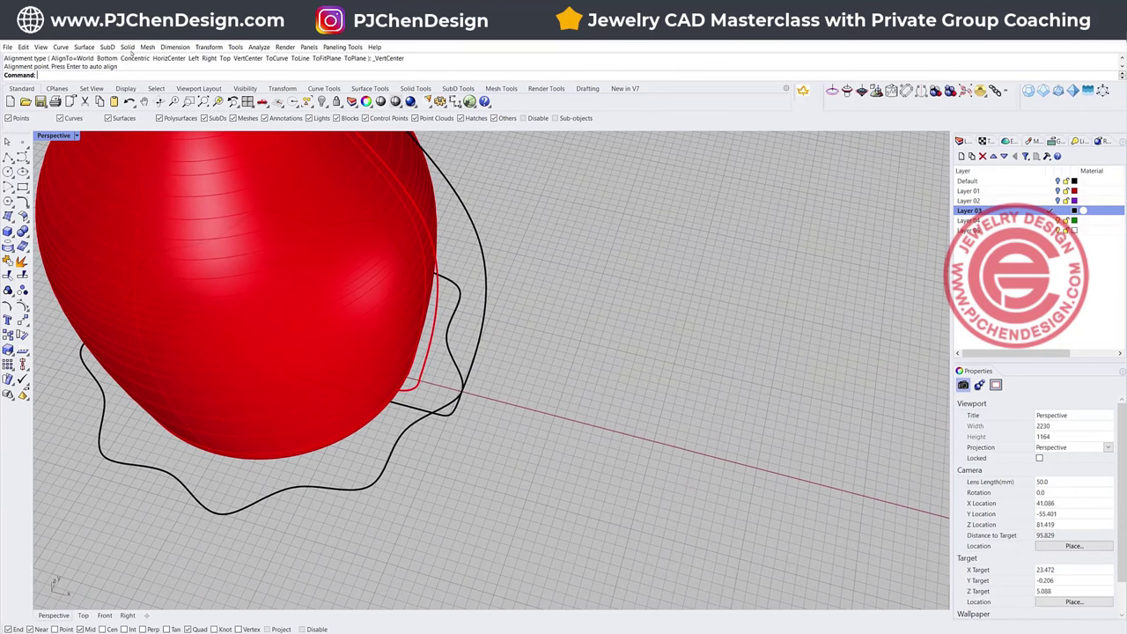
Rail Revolve the outer profile along the nine-lobed rail curve, with the axis from the origin vertically up past the bottle's neck.
{"action": "left_click", "coordinate": [129, 47]}
{"action": "mouse_move", "coordinate": [84, 46]}
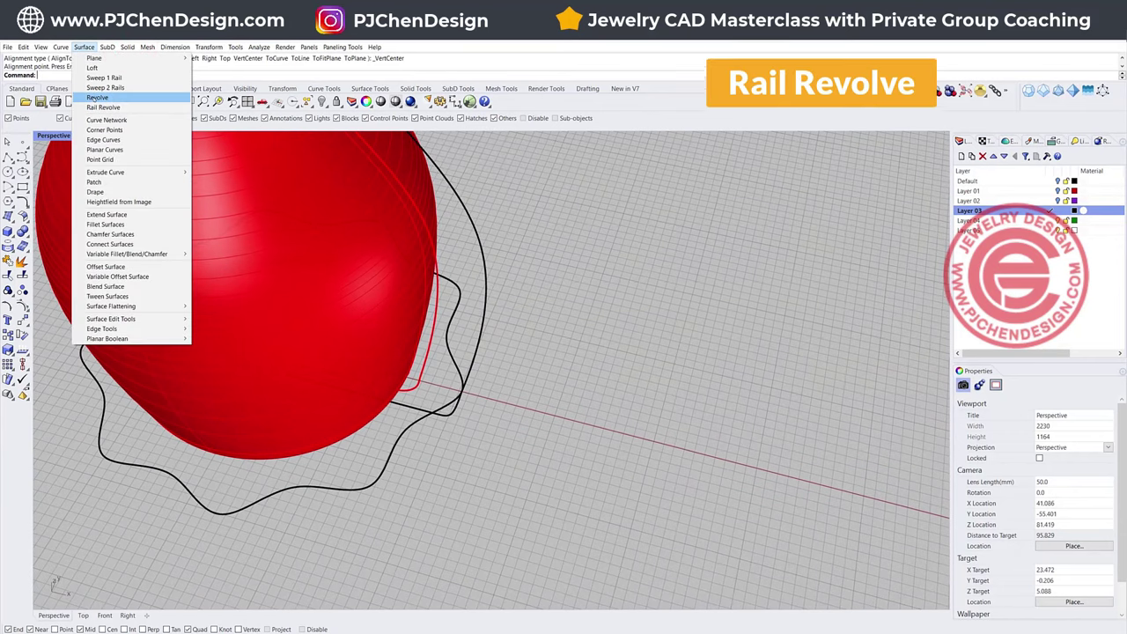
{"action": "left_click", "coordinate": [98, 108]}
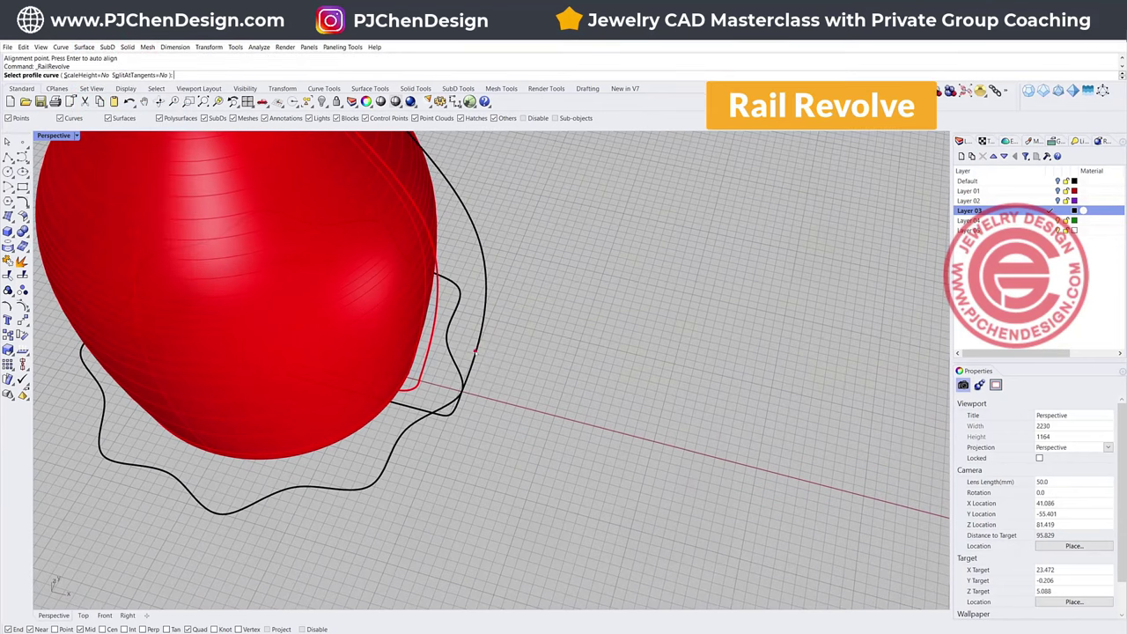
{"action": "left_click", "coordinate": [474, 350]}
{"action": "left_click", "coordinate": [417, 420]}
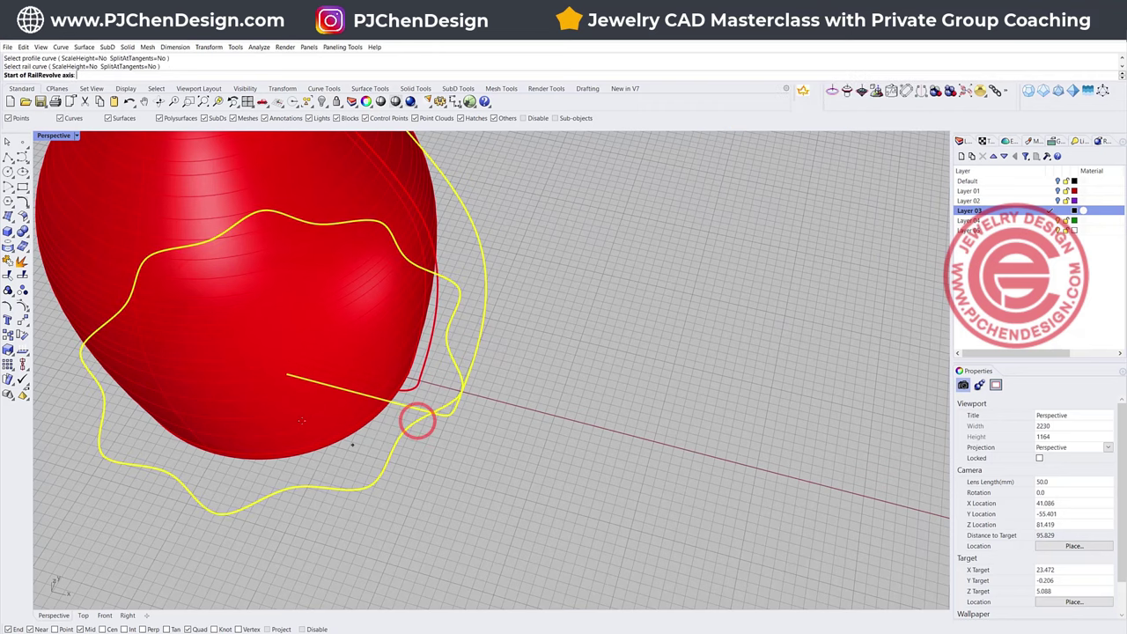
{"action": "double_click", "coordinate": [64, 134]}
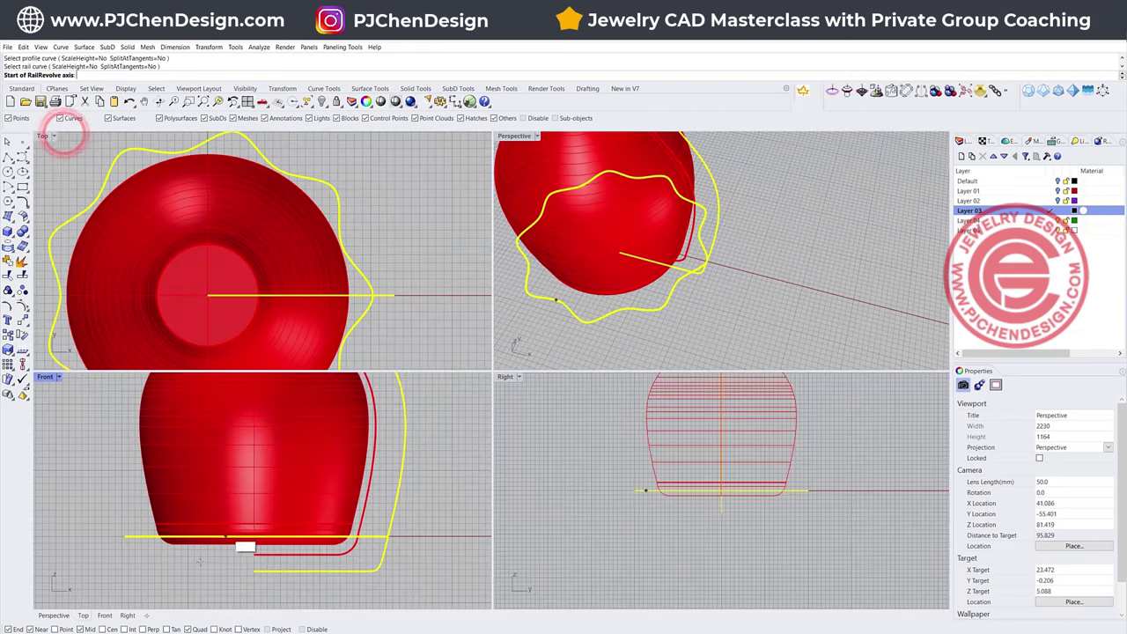
{"action": "key", "text": "Return"}
{"action": "scroll", "coordinate": [236, 509], "scroll_direction": "down", "scroll_amount": 8}
{"action": "right_click_drag", "start_coordinate": [260, 465], "coordinate": [262, 507]}
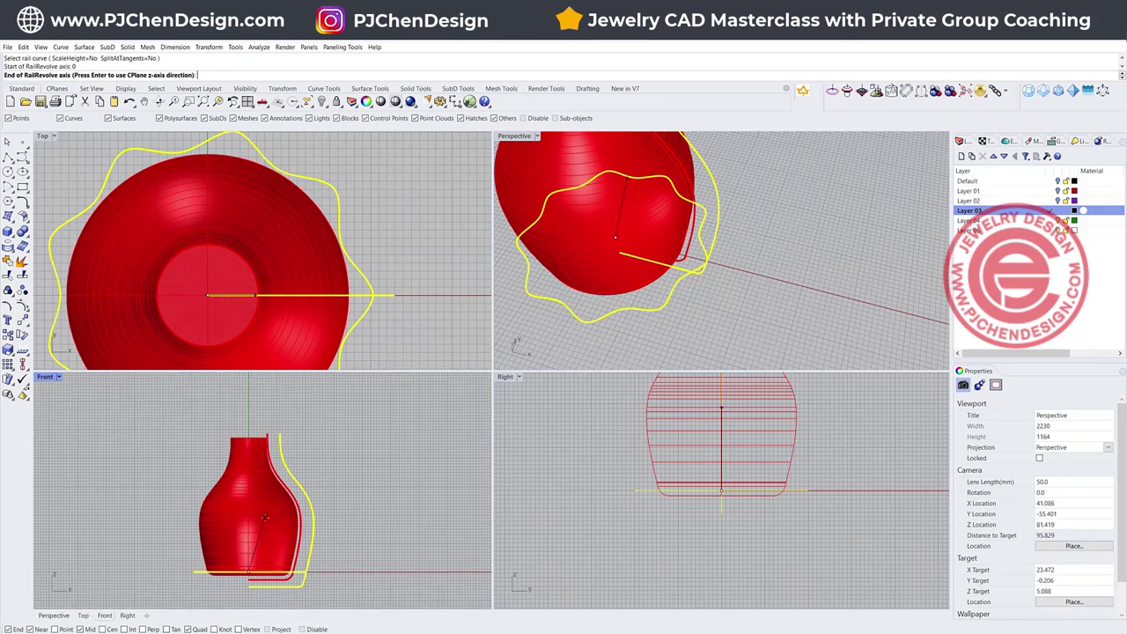
{"action": "left_click", "coordinate": [250, 407]}
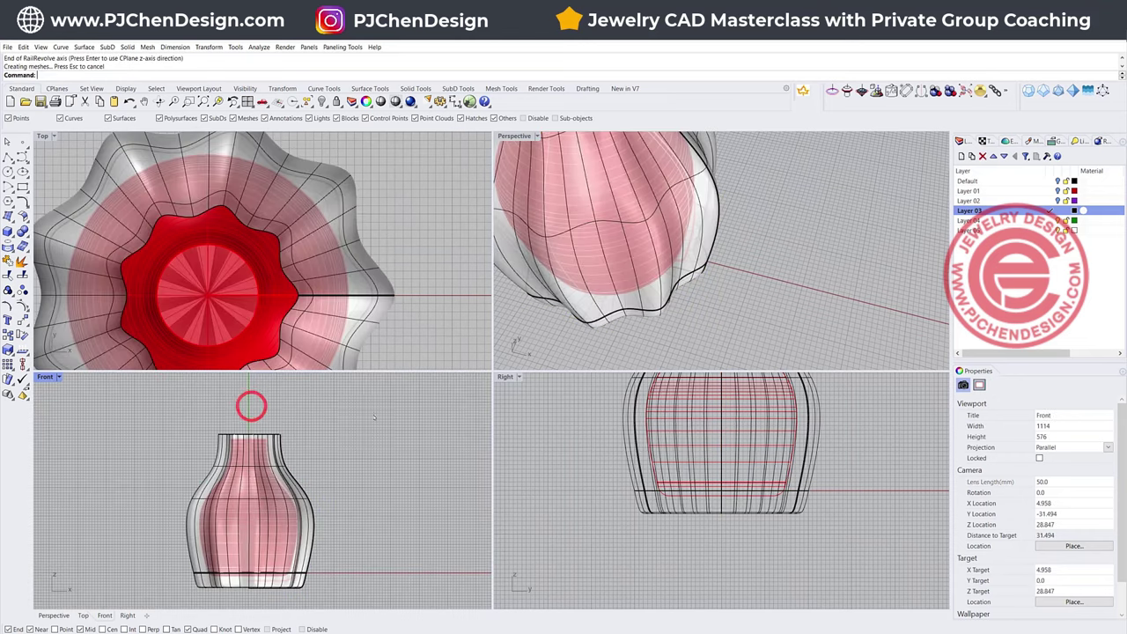
Twist the fluted outer shell about a quarter turn around the vertical axis from its base centre to just above the neck.
{"action": "left_click", "coordinate": [798, 250]}
{"action": "right_click_drag", "start_coordinate": [715, 242], "coordinate": [714, 271]}
{"action": "scroll", "coordinate": [798, 250], "scroll_direction": "down", "scroll_amount": 6}
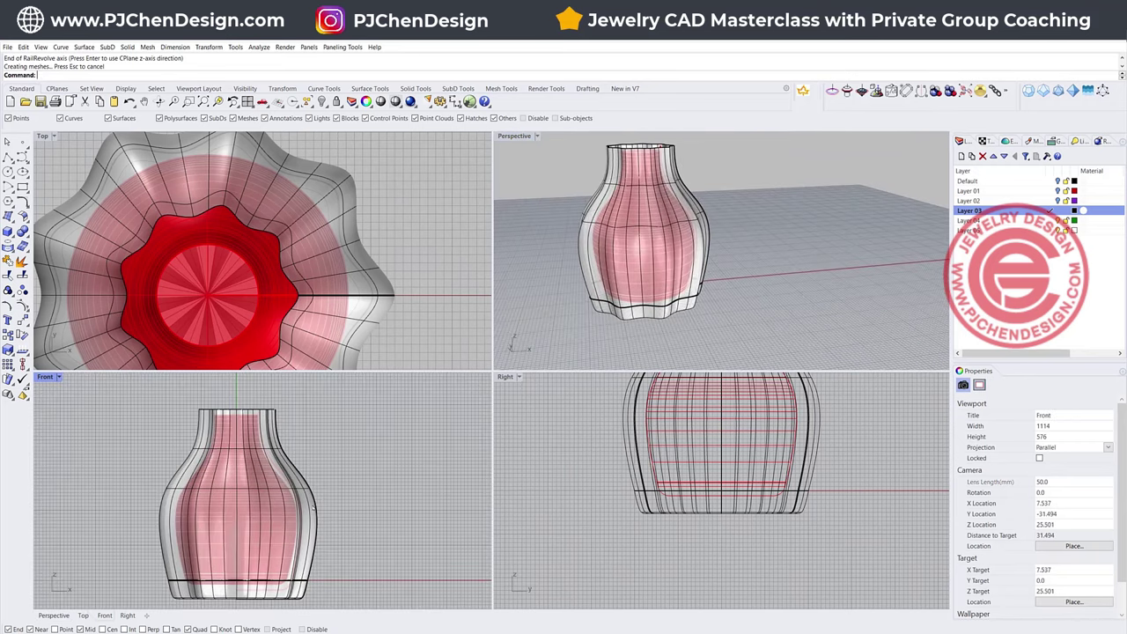
{"action": "left_click", "coordinate": [309, 506]}
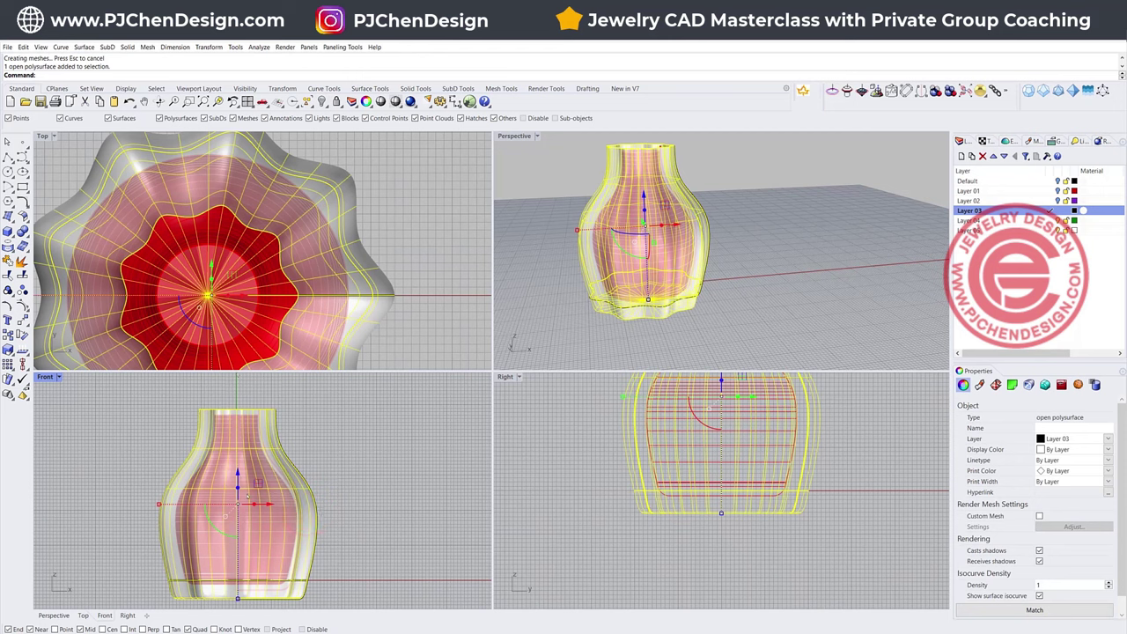
{"action": "scroll", "coordinate": [229, 275], "scroll_direction": "down", "scroll_amount": 5}
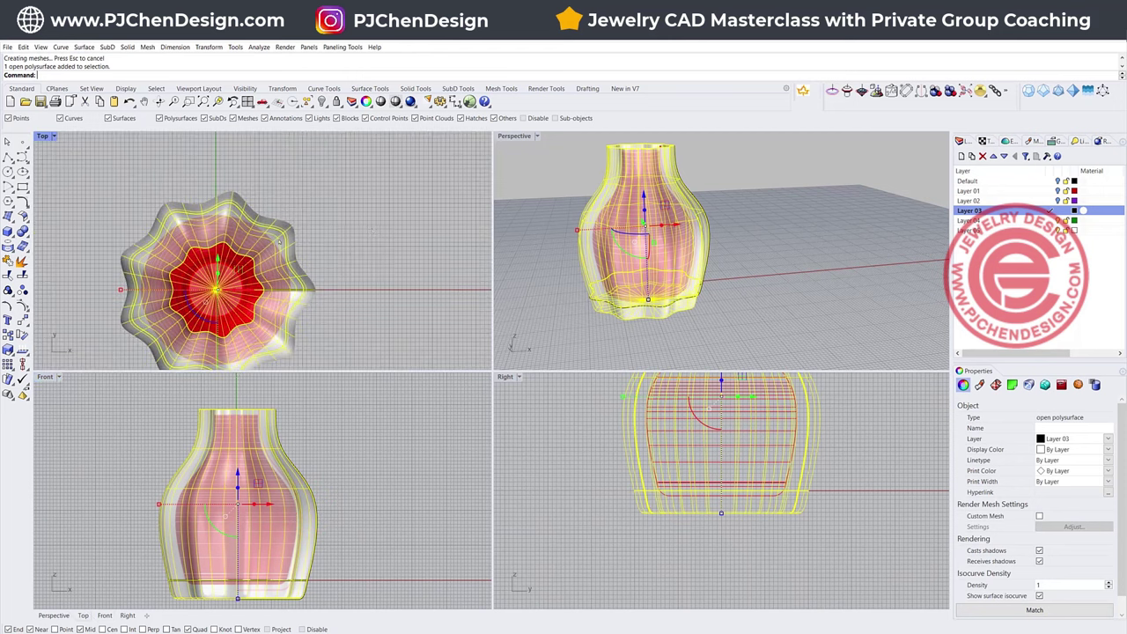
{"action": "scroll", "coordinate": [276, 249], "scroll_direction": "down", "scroll_amount": 3}
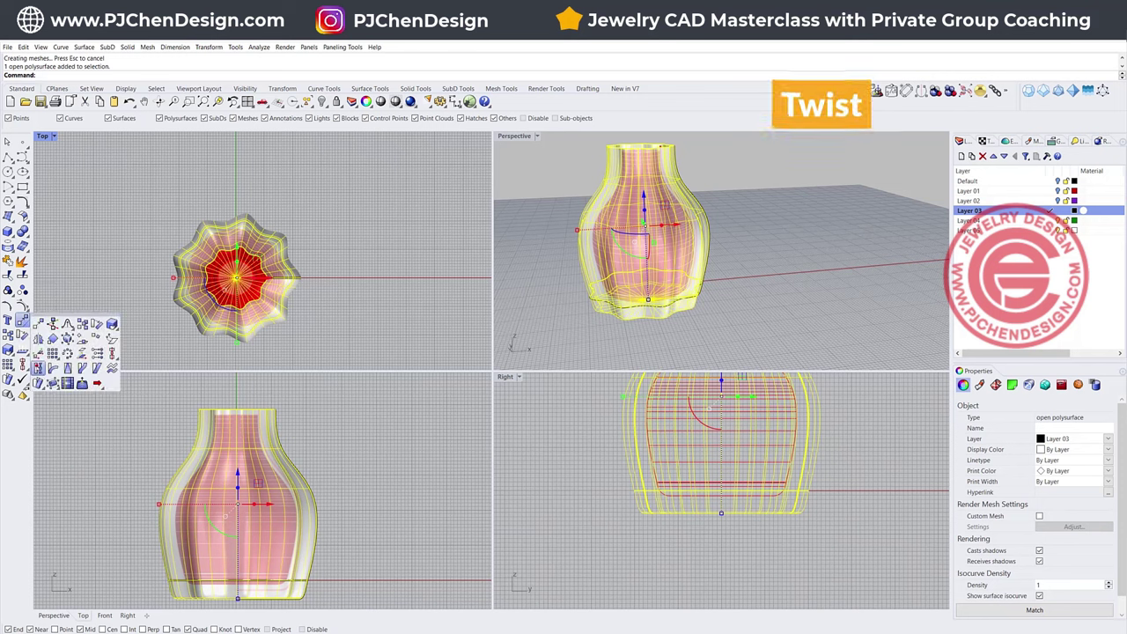
{"action": "left_click", "coordinate": [35, 363]}
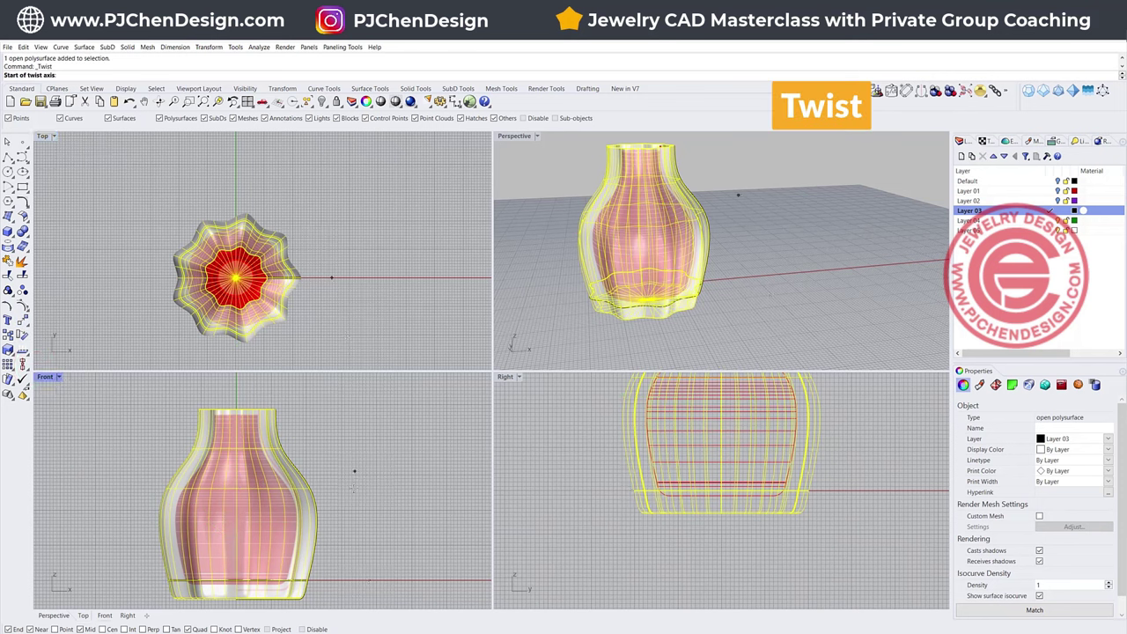
{"action": "left_click", "coordinate": [235, 599]}
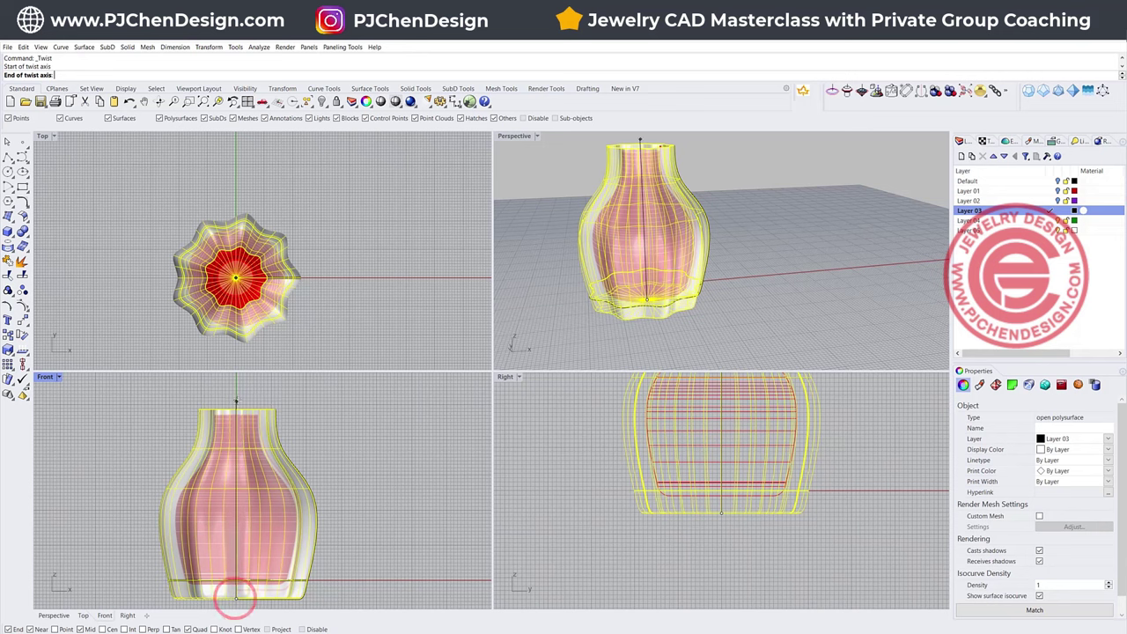
{"action": "scroll", "coordinate": [236, 401], "scroll_direction": "up", "scroll_amount": 3}
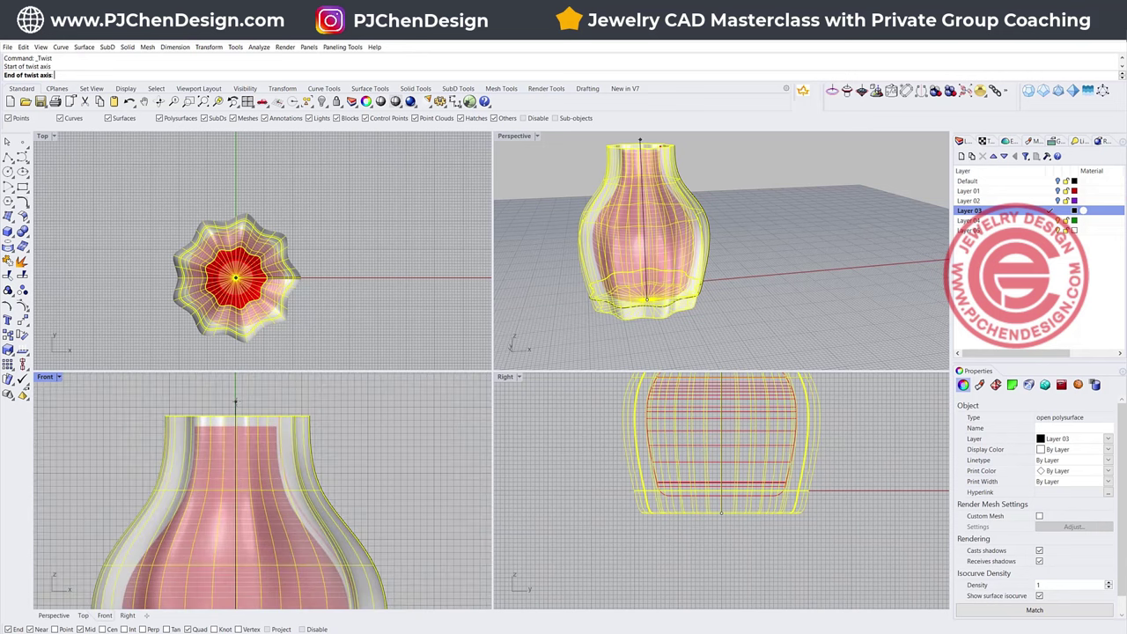
{"action": "left_click", "coordinate": [235, 401]}
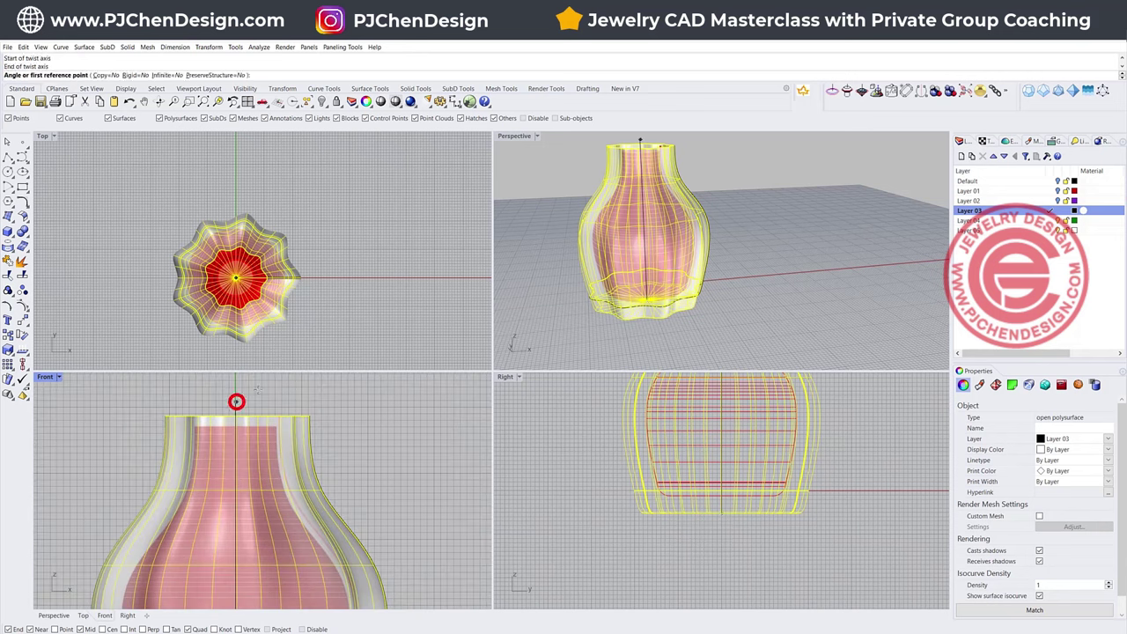
{"action": "left_click", "coordinate": [331, 277]}
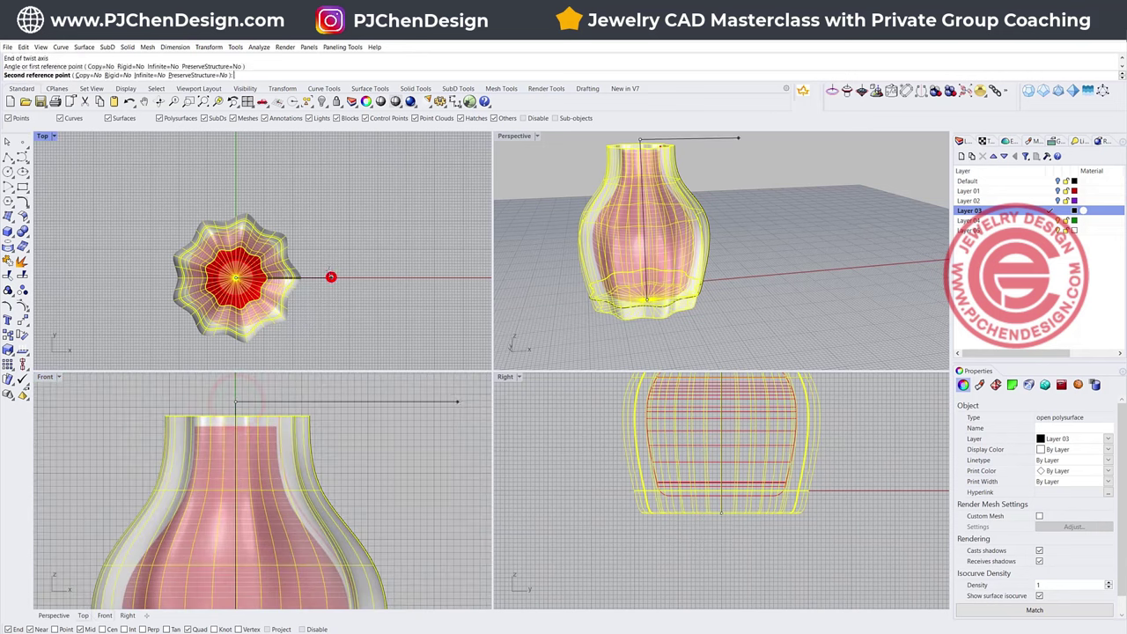
{"action": "left_click", "coordinate": [239, 169]}
{"action": "left_click", "coordinate": [395, 244]}
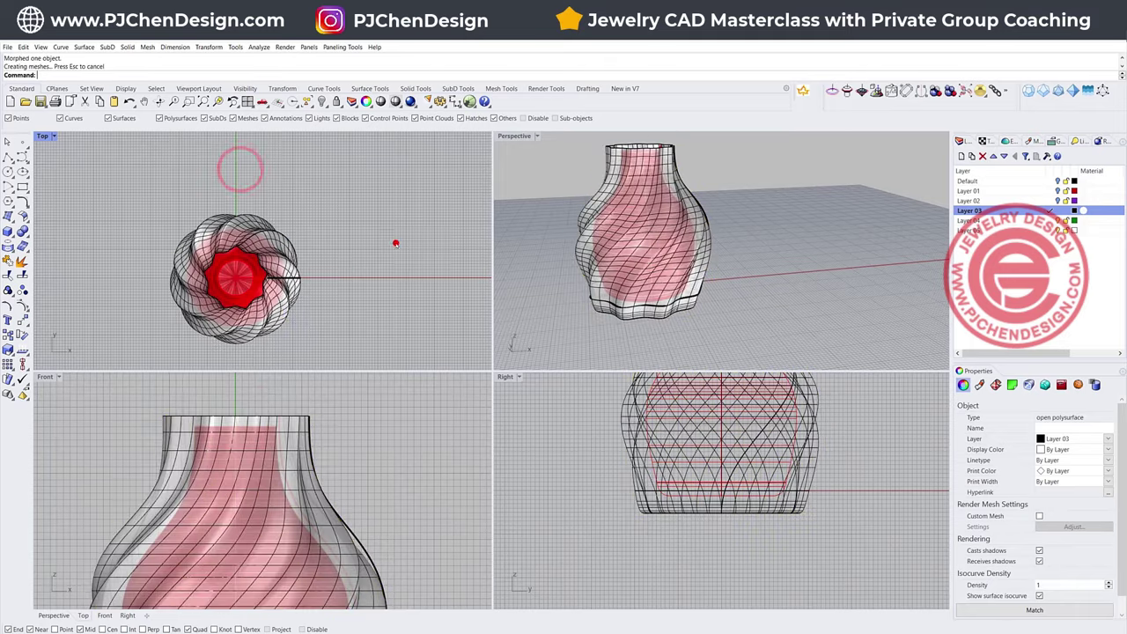
Draw a horizontal line across the bottle's neck in the Front view, slightly below the inner body's top and past both shell sides.
{"action": "right_click_drag", "start_coordinate": [617, 260], "coordinate": [789, 308]}
{"action": "scroll", "coordinate": [272, 418], "scroll_direction": "up", "scroll_amount": 3}
{"action": "double_click", "coordinate": [44, 377]}
{"action": "right_click_drag", "start_coordinate": [506, 234], "coordinate": [522, 276]}
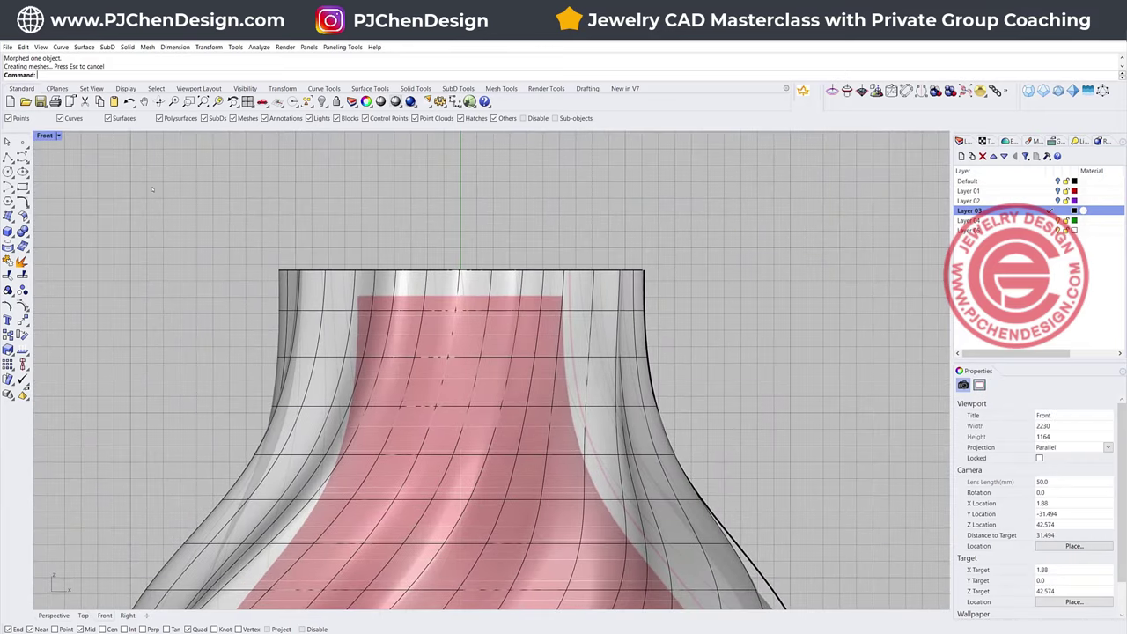
{"action": "left_click", "coordinate": [7, 155]}
{"action": "left_click", "coordinate": [258, 303]}
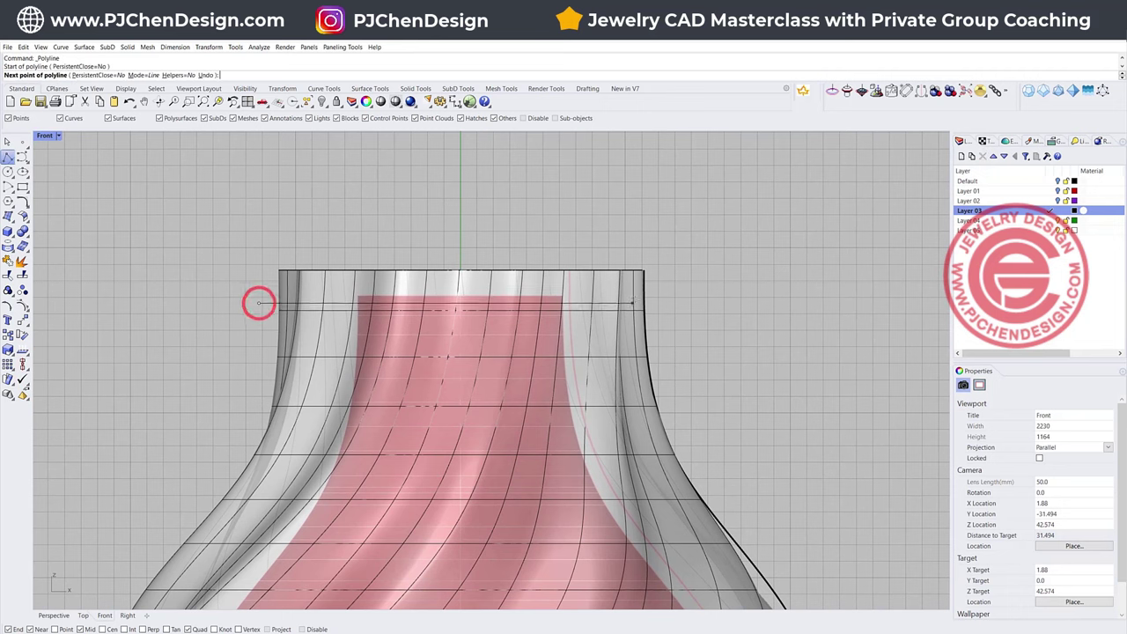
{"action": "left_click", "coordinate": [668, 303]}
{"action": "right_click", "coordinate": [667, 303]}
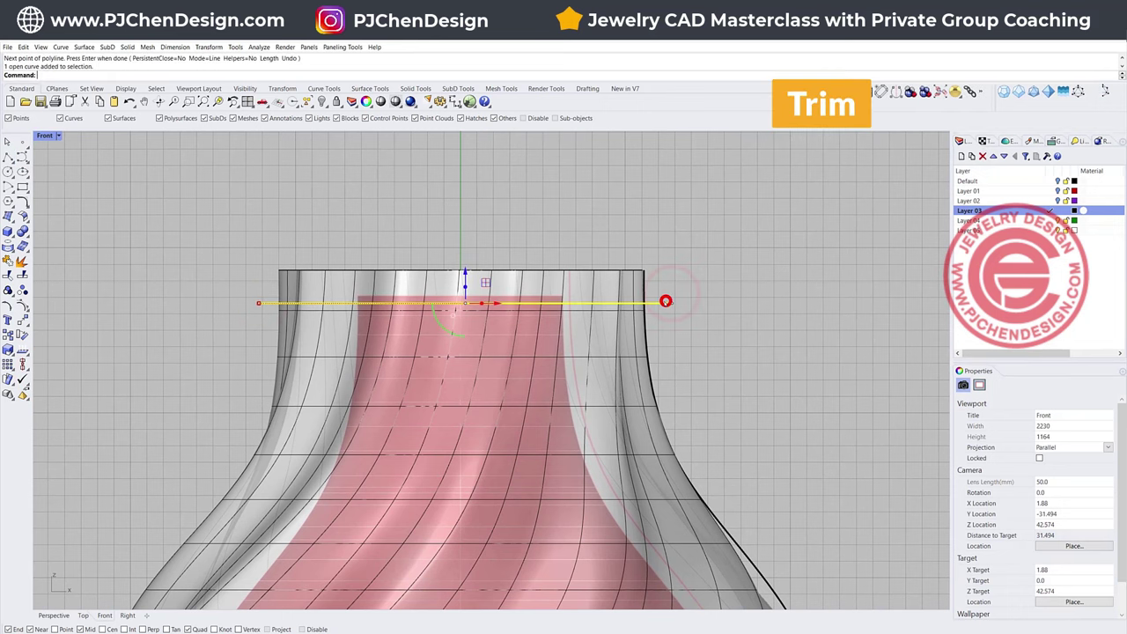
Trim the tops of the outer shell and the inner body above the horizontal cutting line.
{"action": "left_click", "coordinate": [7, 273]}
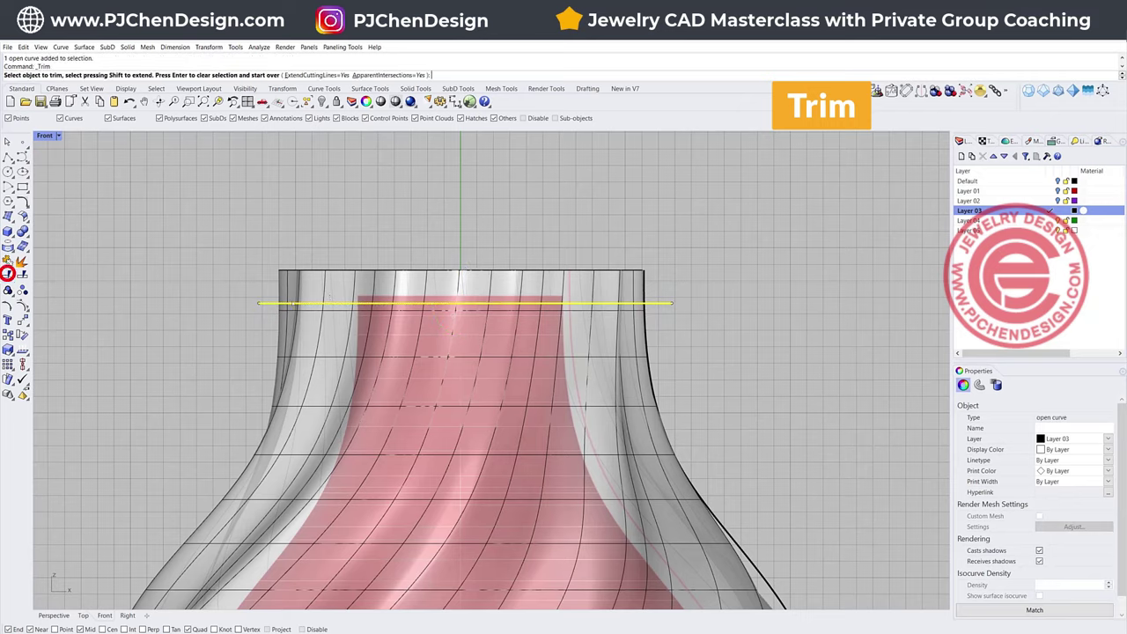
{"action": "scroll", "coordinate": [344, 285], "scroll_direction": "up", "scroll_amount": 3}
{"action": "left_click", "coordinate": [345, 285]}
{"action": "left_click", "coordinate": [412, 305]}
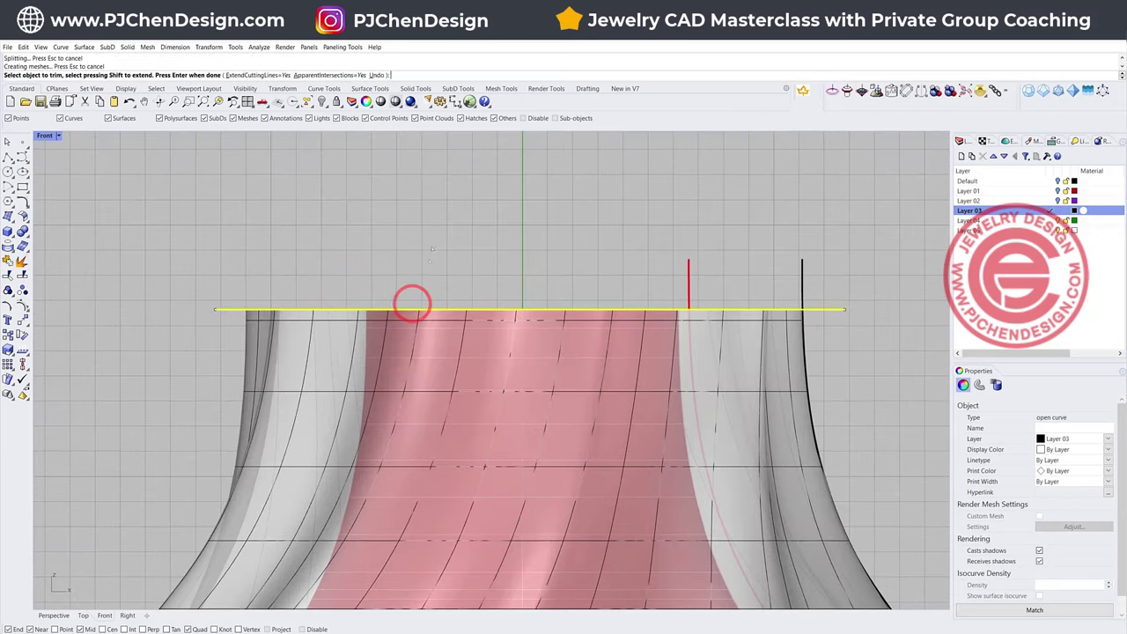
{"action": "left_click", "coordinate": [431, 241]}
{"action": "double_click", "coordinate": [43, 136]}
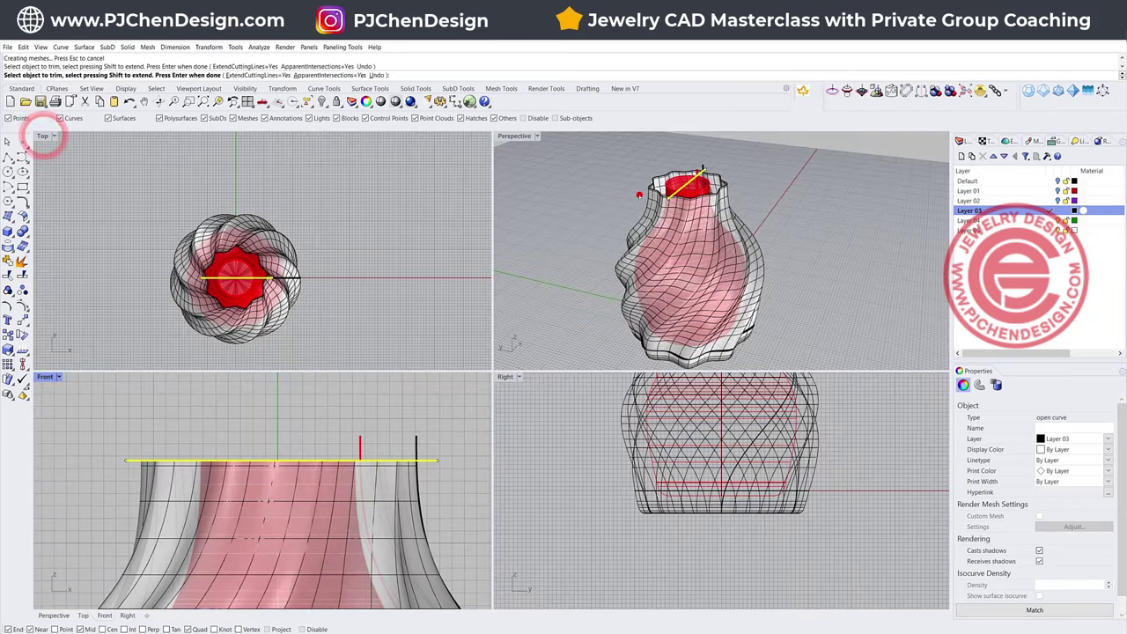
{"action": "double_click", "coordinate": [514, 136]}
{"action": "right_click", "coordinate": [568, 265]}
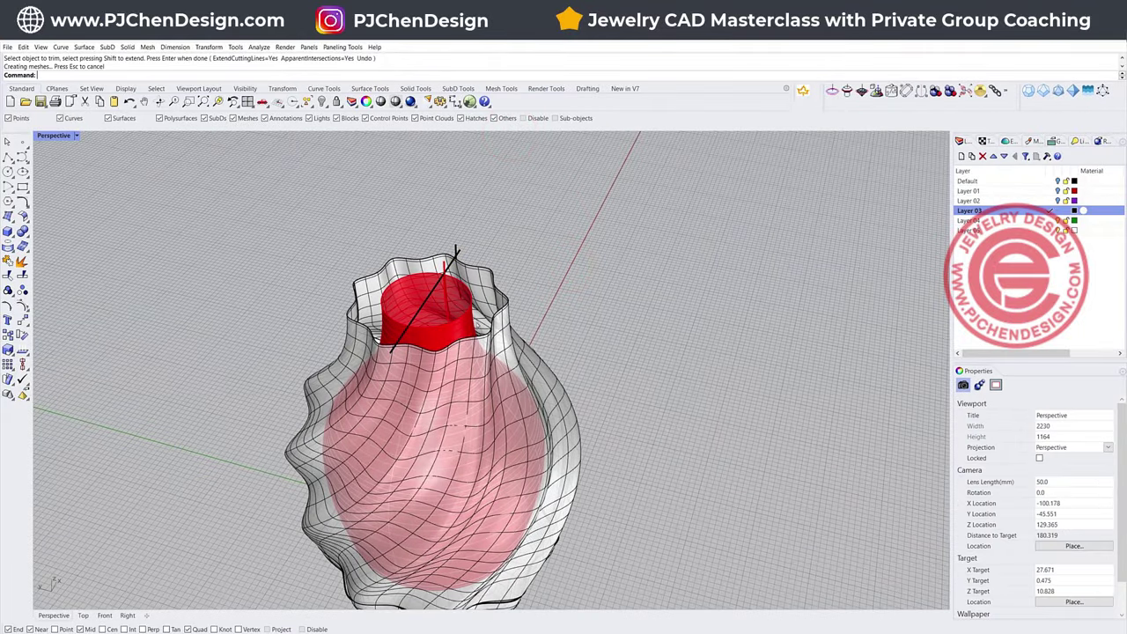
Create a Blend Surface from the inner body's round top edge to the outer shell's wavy top edge, keeping the default seams.
{"action": "scroll", "coordinate": [476, 323], "scroll_direction": "up", "scroll_amount": 3}
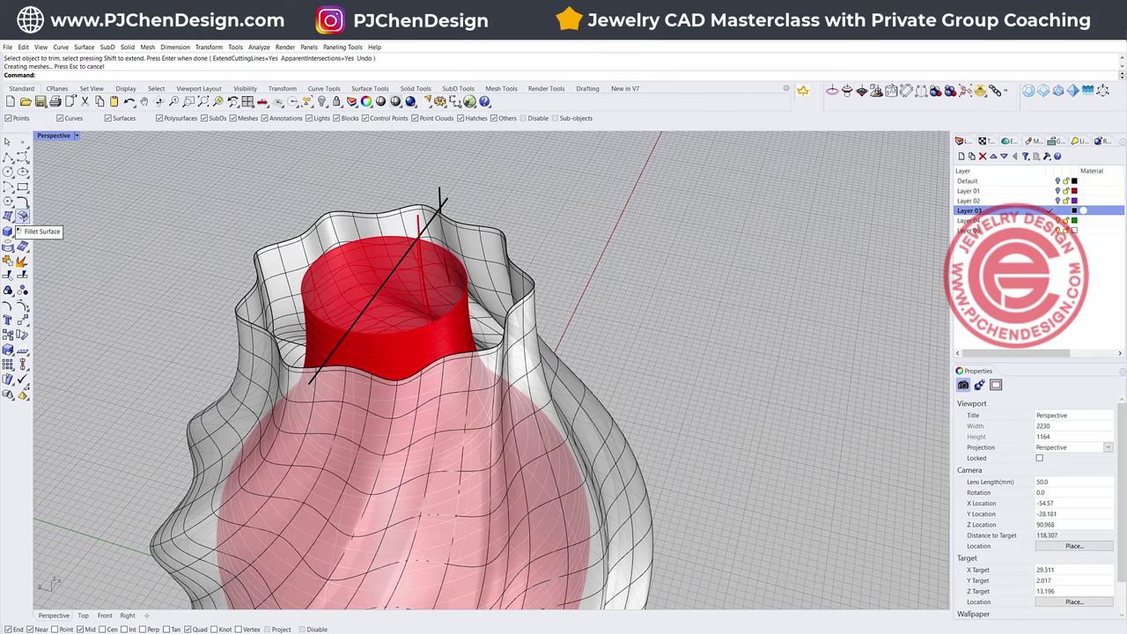
{"action": "left_click", "coordinate": [23, 217]}
{"action": "left_click", "coordinate": [110, 221]}
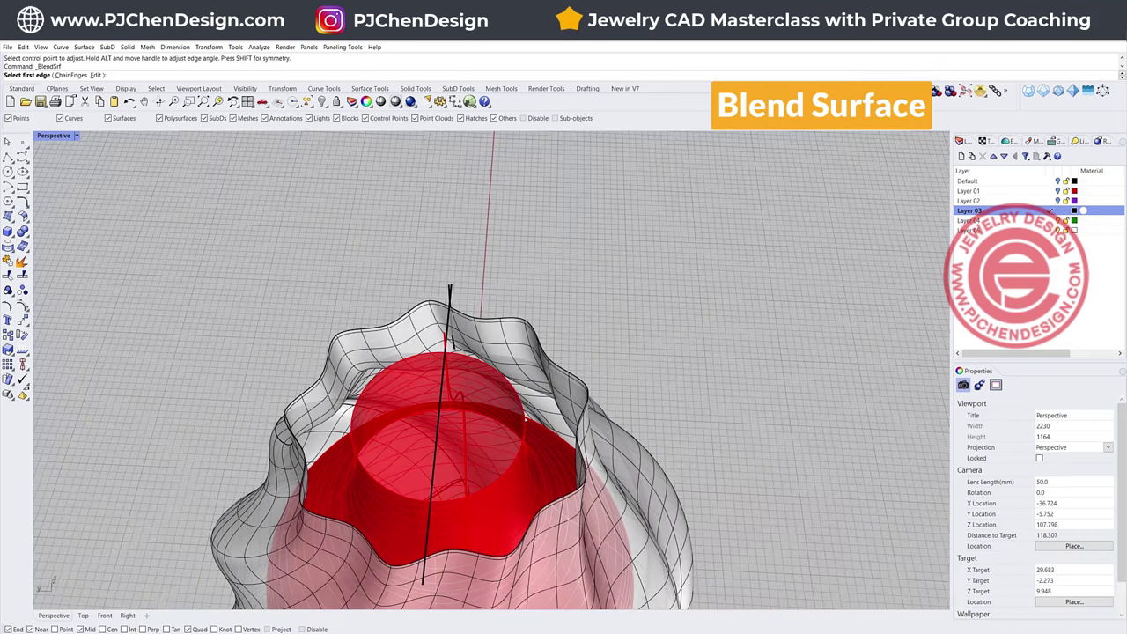
{"action": "left_click", "coordinate": [525, 417]}
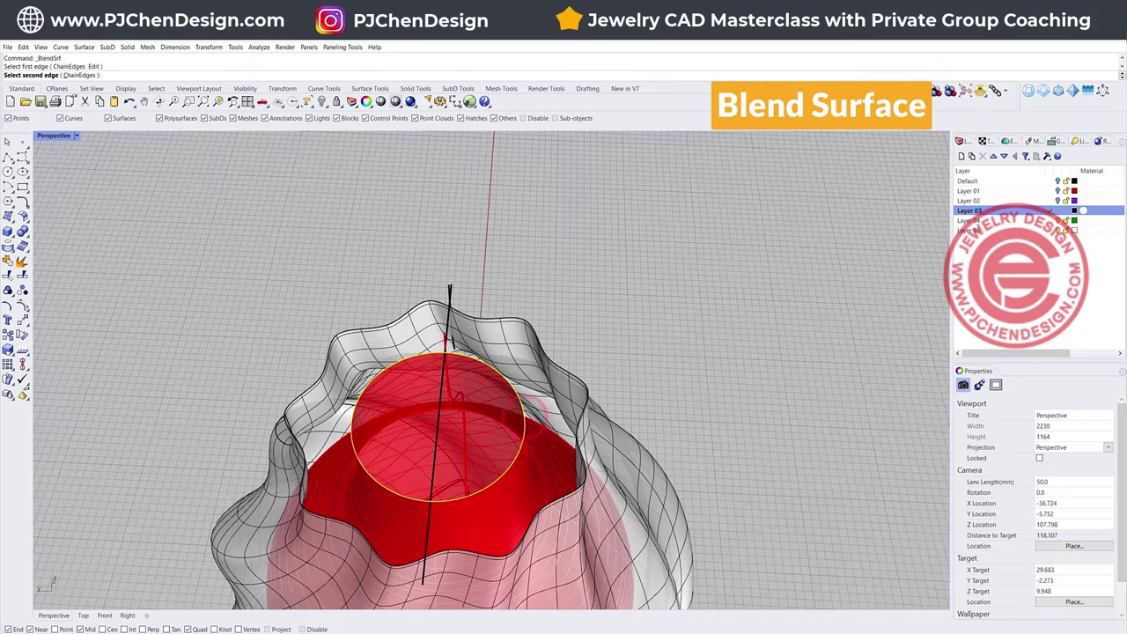
{"action": "left_click", "coordinate": [574, 431]}
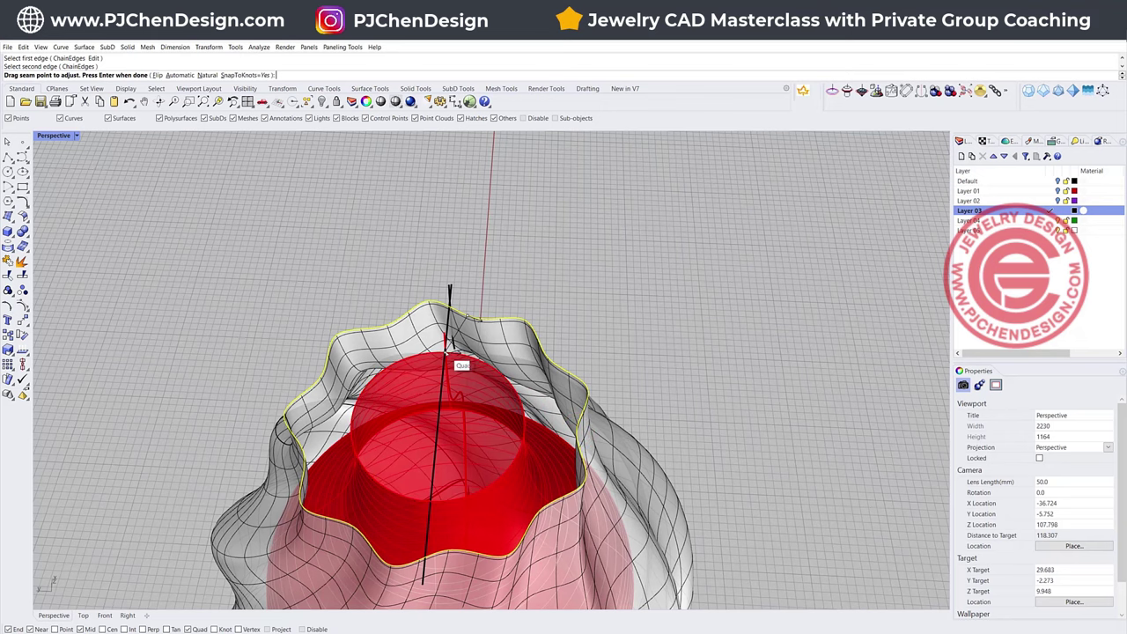
{"action": "right_click_drag", "start_coordinate": [565, 379], "coordinate": [614, 364]}
{"action": "key", "text": "Return"}
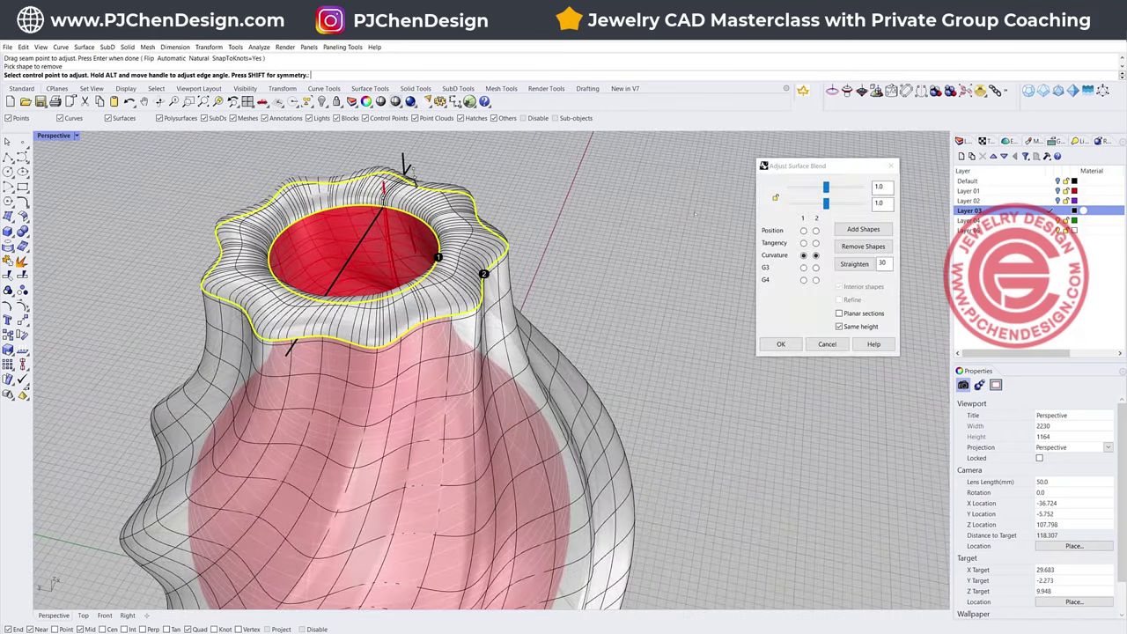
Keep Same height enabled, lock the two blend sliders together, reduce them below 1.0 and accept the rim blend.
{"action": "left_click", "coordinate": [840, 326]}
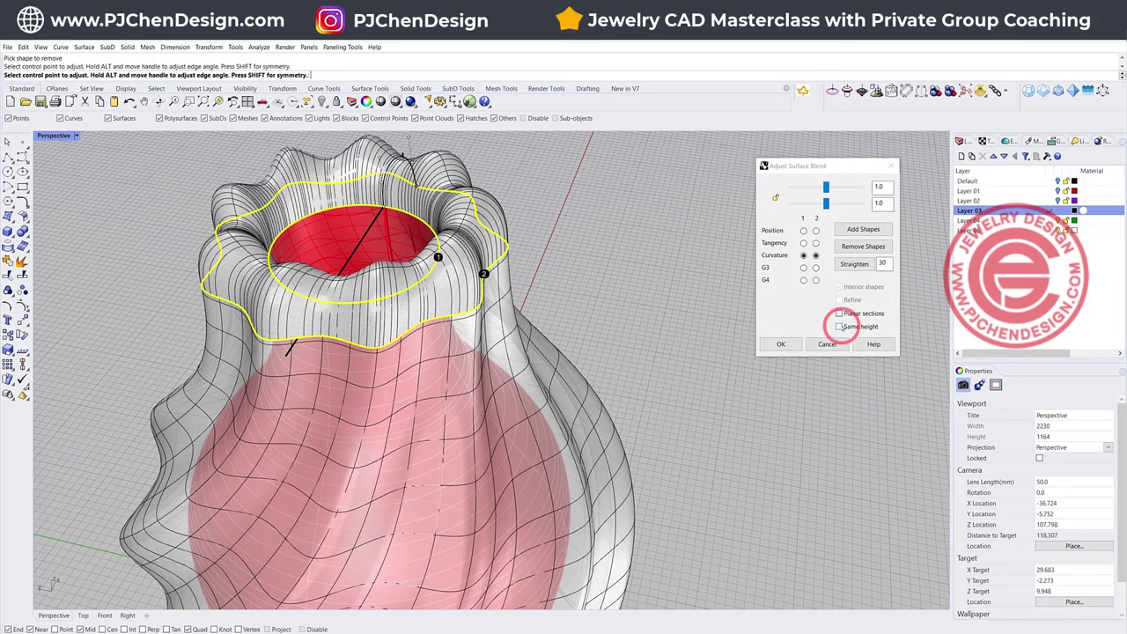
{"action": "left_click", "coordinate": [839, 326]}
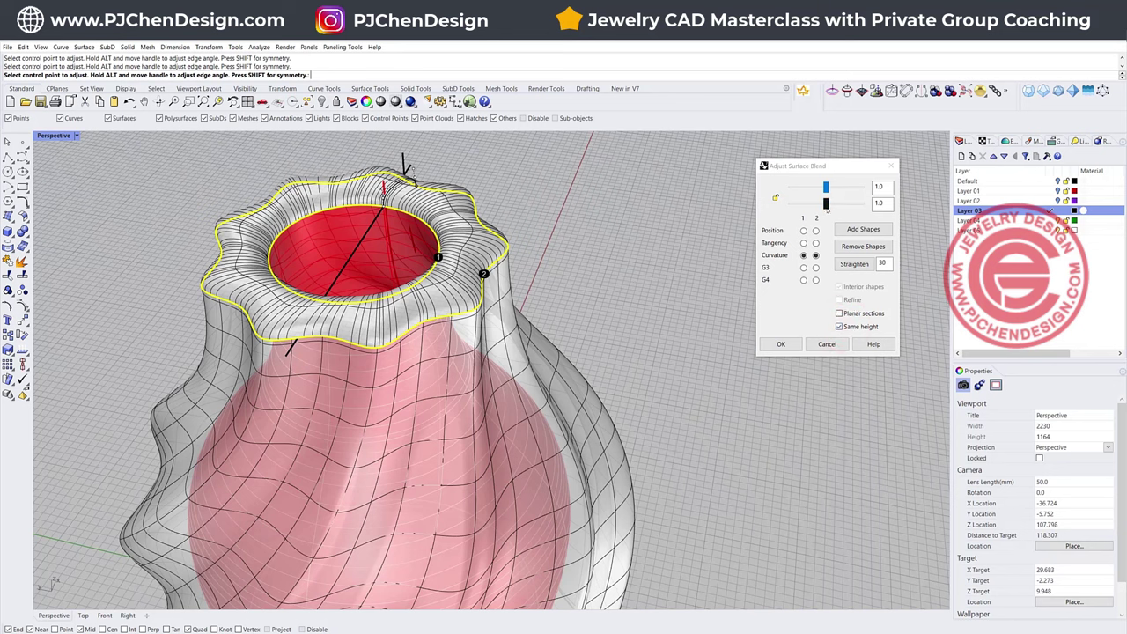
{"action": "left_click", "coordinate": [827, 204]}
{"action": "left_click", "coordinate": [775, 197]}
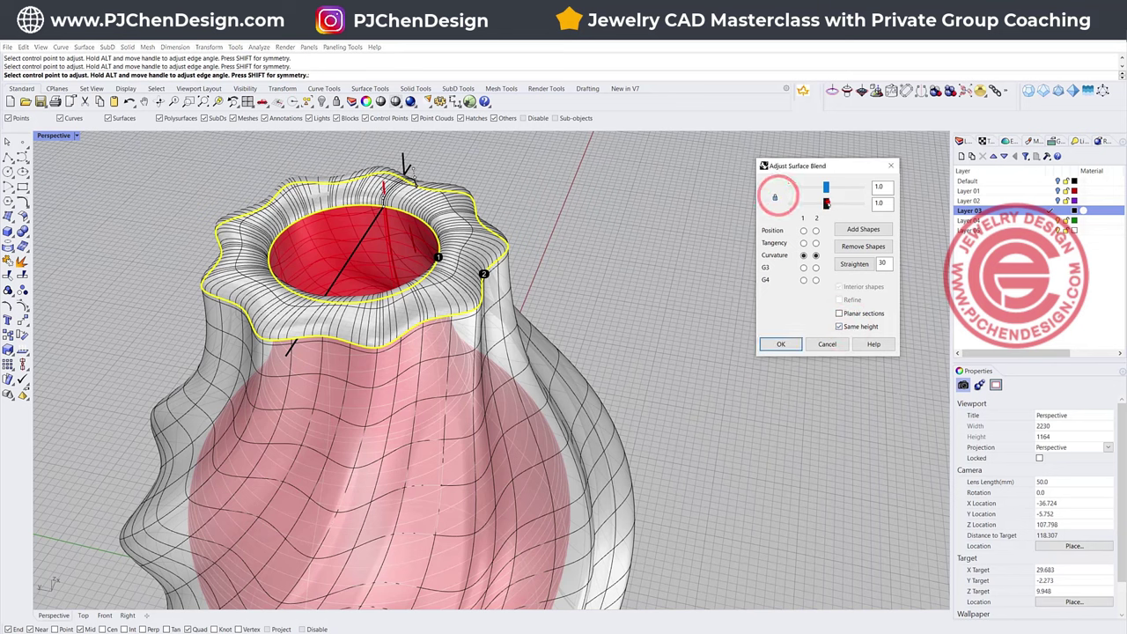
{"action": "left_click_drag", "start_coordinate": [826, 204], "coordinate": [802, 203]}
{"action": "left_click", "coordinate": [782, 344]}
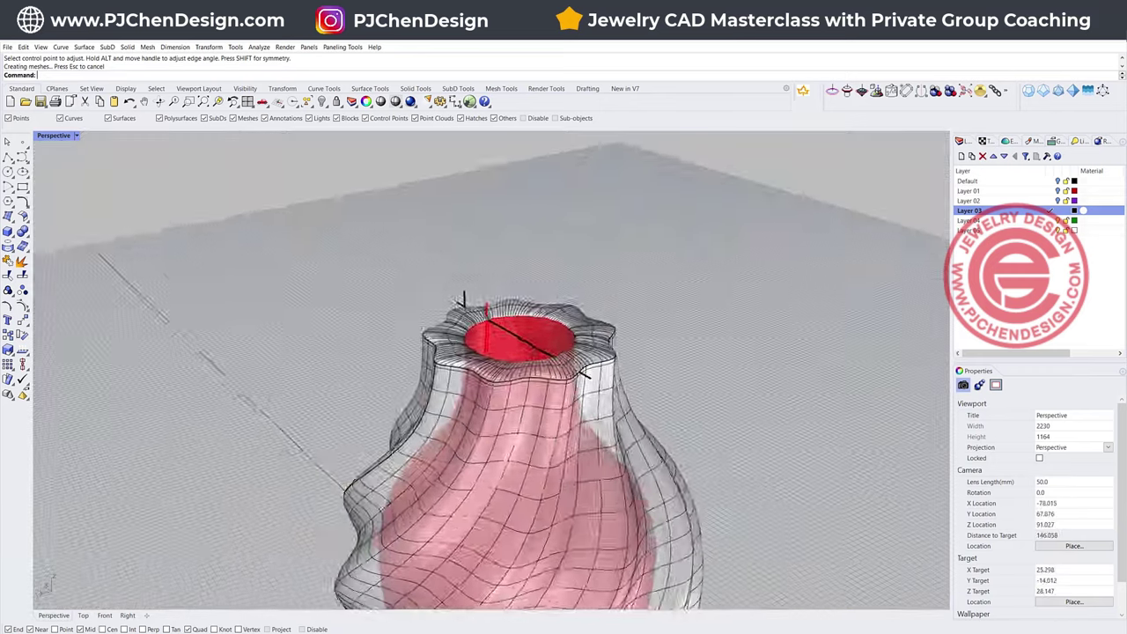
Copy the red inner body and paste a duplicate in the same place.
{"action": "right_click_drag", "start_coordinate": [429, 326], "coordinate": [624, 317]}
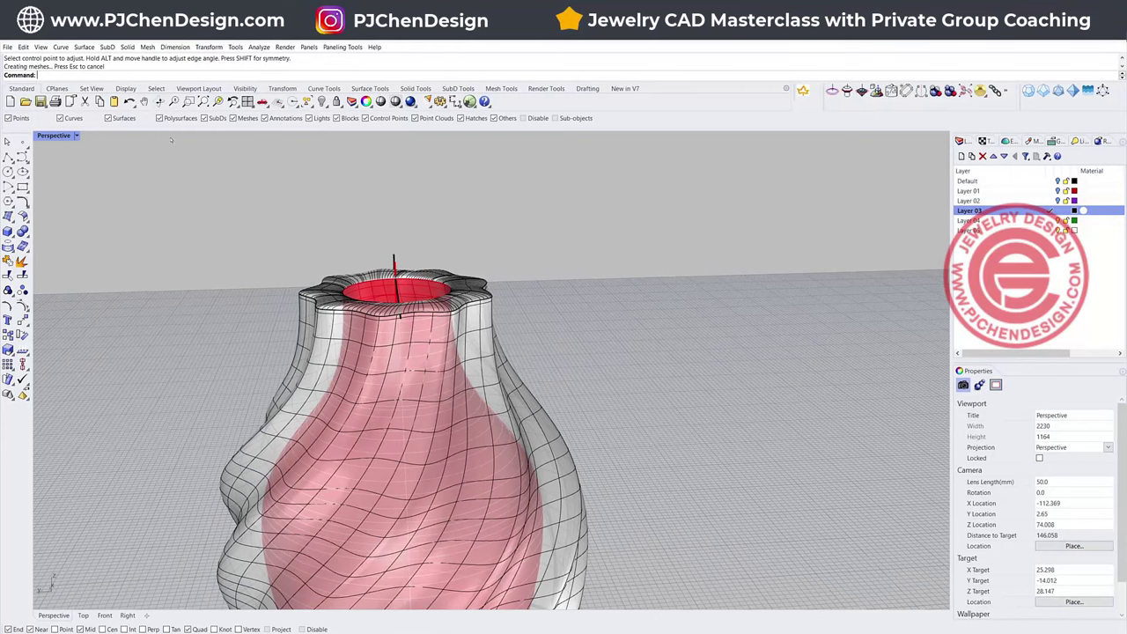
{"action": "left_click", "coordinate": [429, 338]}
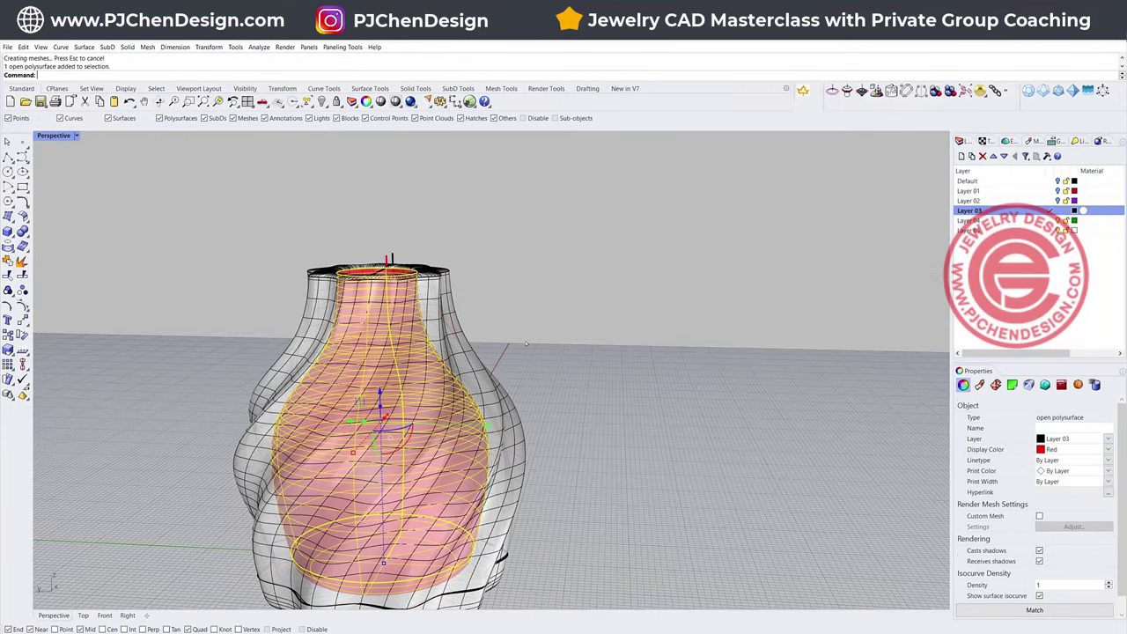
{"action": "key", "text": "ctrl+c"}
{"action": "key", "text": "ctrl+v"}
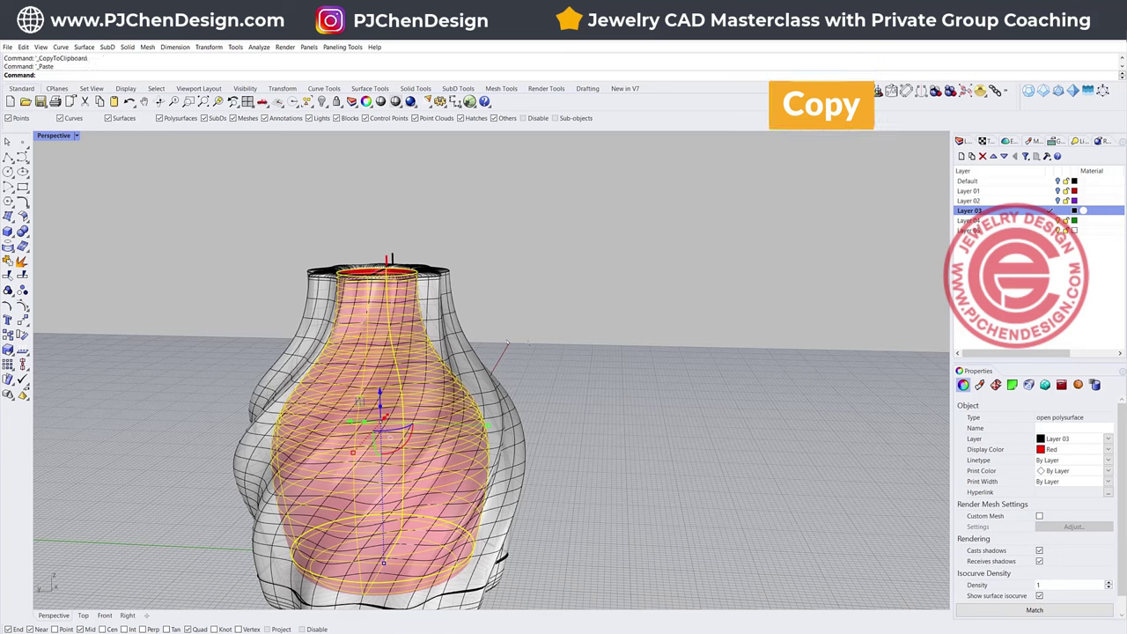
In the Front view, draw a horizontal cutting line across the bottle's belly, extending past both sides of the outer shell.
{"action": "left_click", "coordinate": [428, 373]}
{"action": "left_click", "coordinate": [457, 394]}
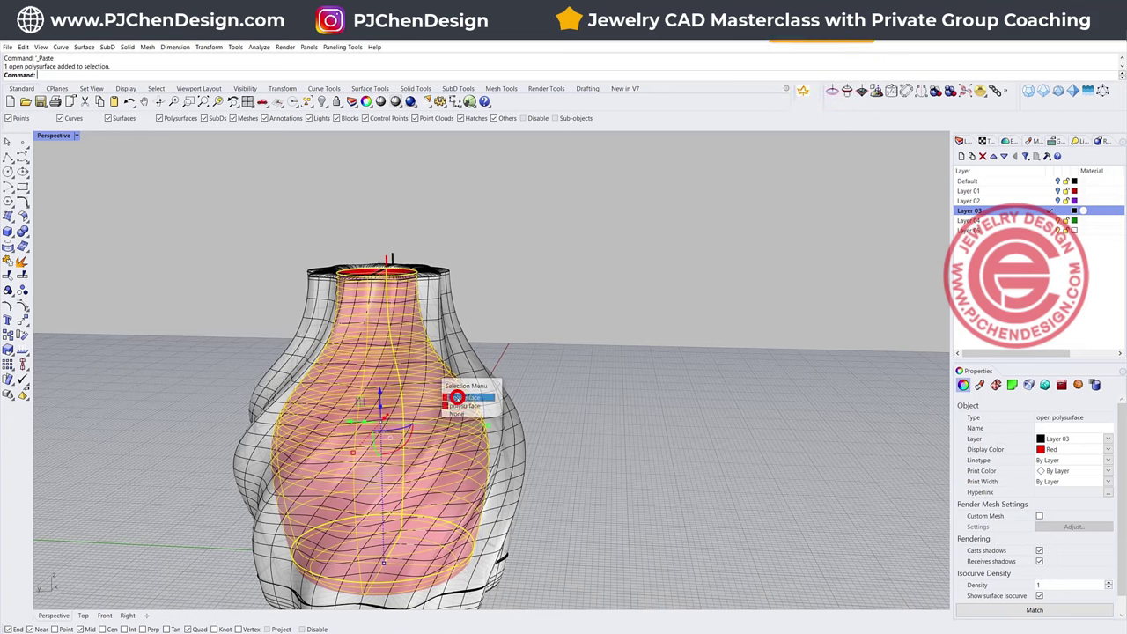
{"action": "double_click", "coordinate": [62, 135]}
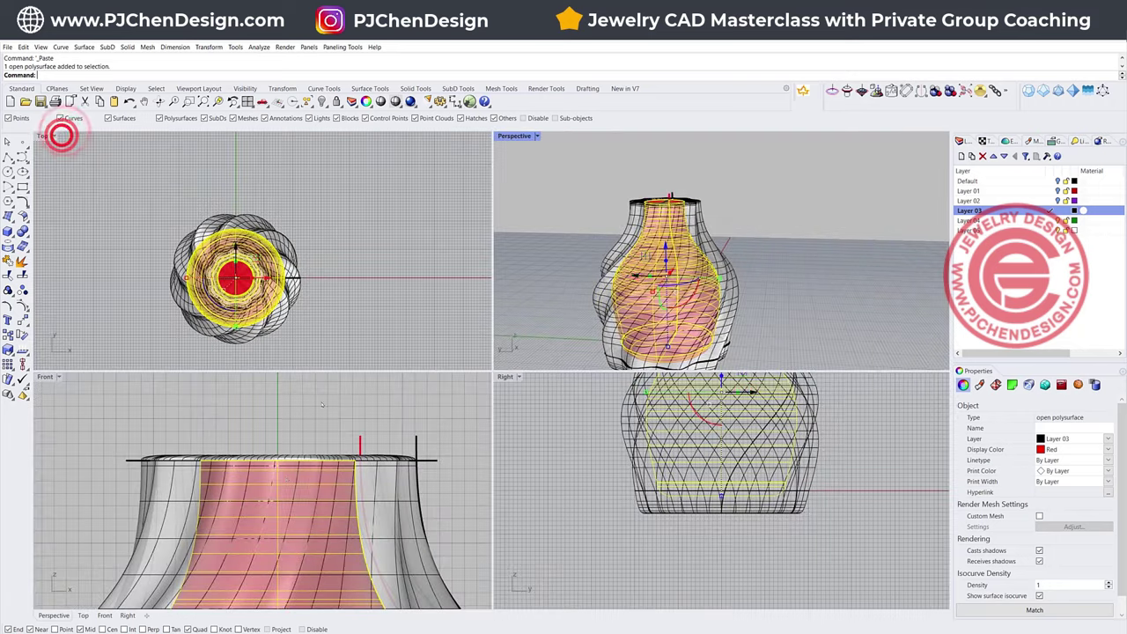
{"action": "double_click", "coordinate": [45, 376]}
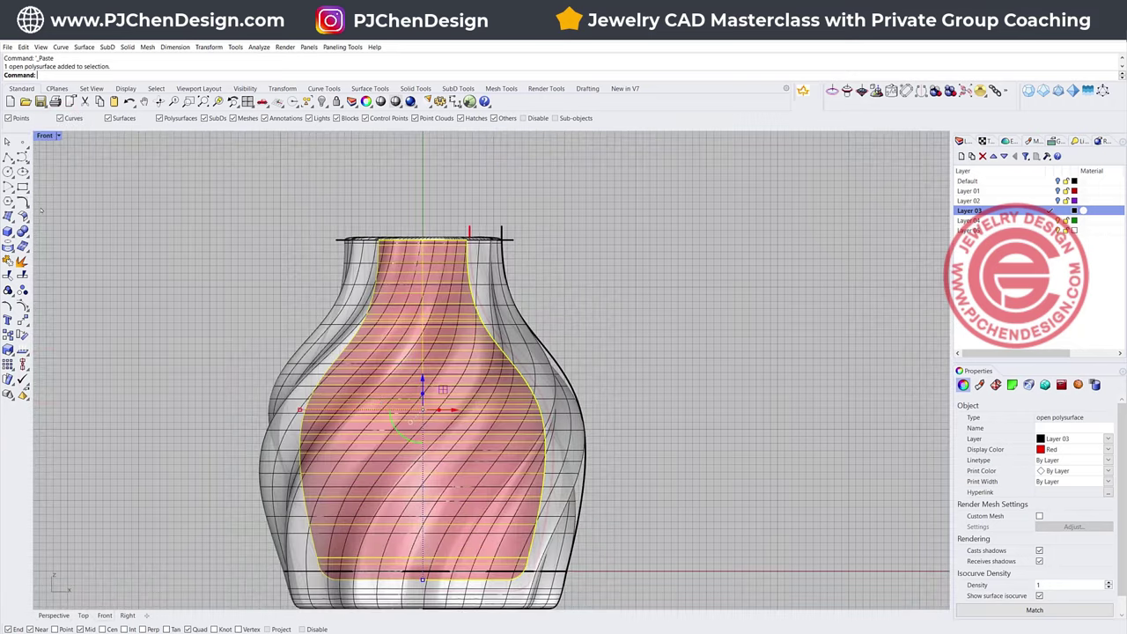
{"action": "left_click", "coordinate": [8, 156]}
{"action": "left_click", "coordinate": [216, 435]}
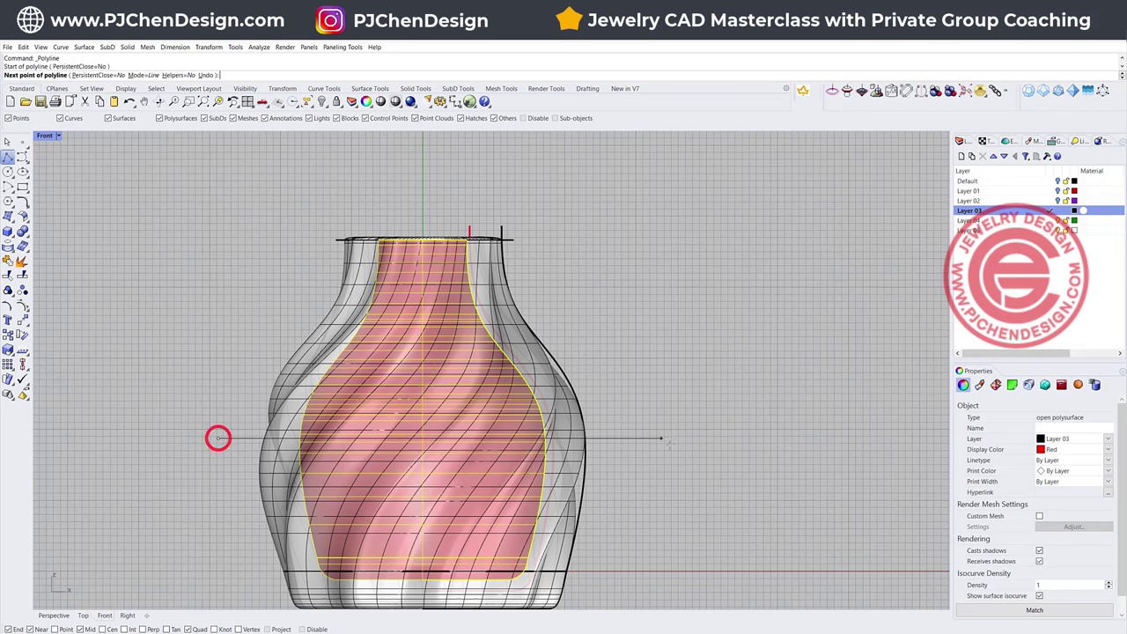
{"action": "left_click", "coordinate": [675, 435]}
{"action": "right_click", "coordinate": [657, 435]}
Trim the red inner body copy above the horizontal line and delete the cutting line.
{"action": "left_click", "coordinate": [8, 275]}
{"action": "scroll", "coordinate": [465, 433], "scroll_direction": "up", "scroll_amount": 4}
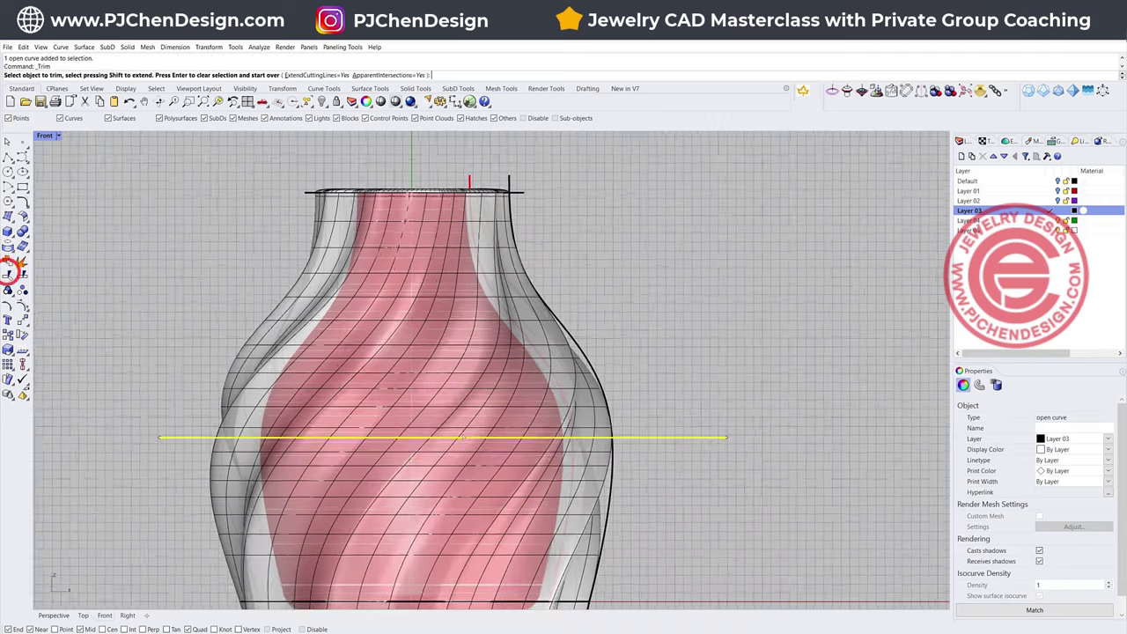
{"action": "left_click", "coordinate": [593, 428]}
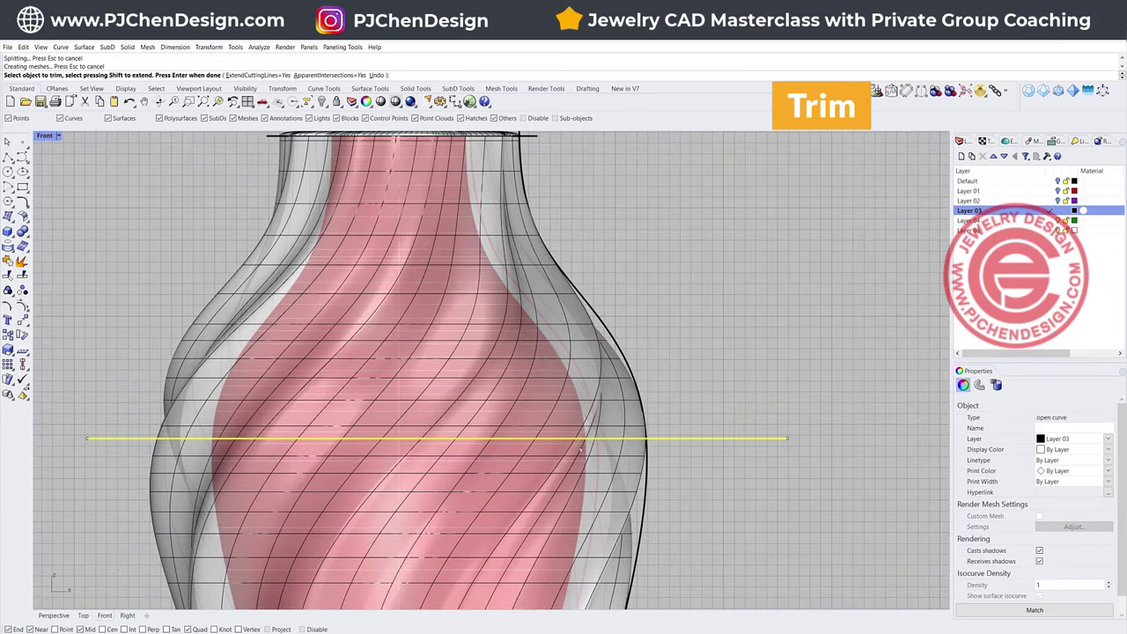
{"action": "key", "text": "Return"}
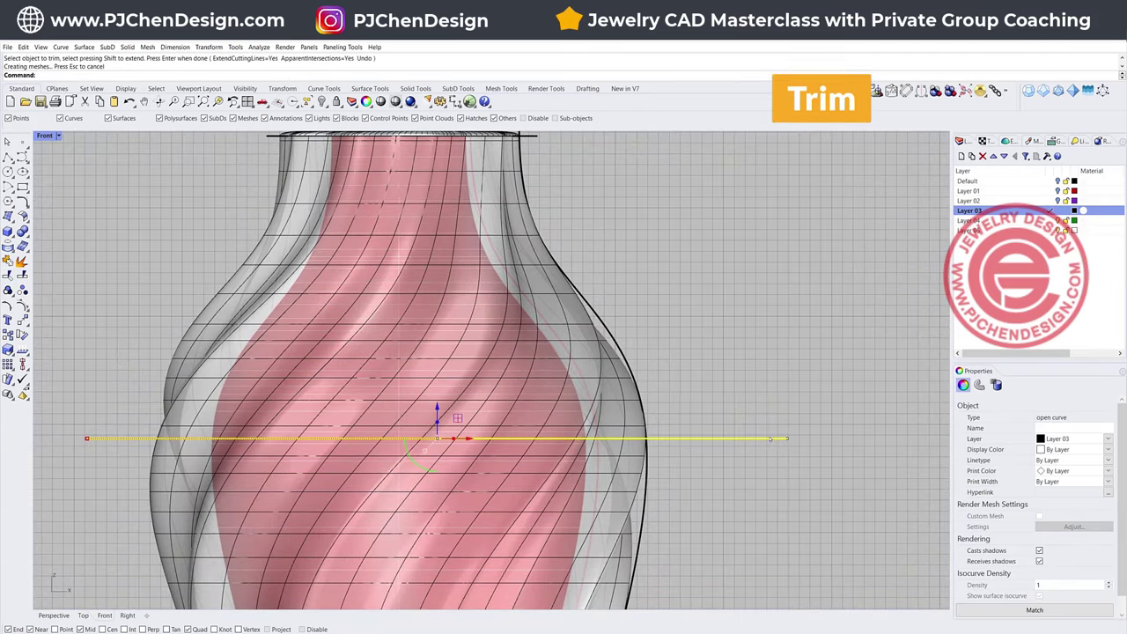
{"action": "key", "text": "Delete"}
Move the trimmed lower part of the red inner body copy to Layer 04.
{"action": "left_click", "coordinate": [564, 463]}
{"action": "left_click", "coordinate": [564, 462]}
{"action": "left_click", "coordinate": [587, 487]}
{"action": "right_click", "coordinate": [970, 221]}
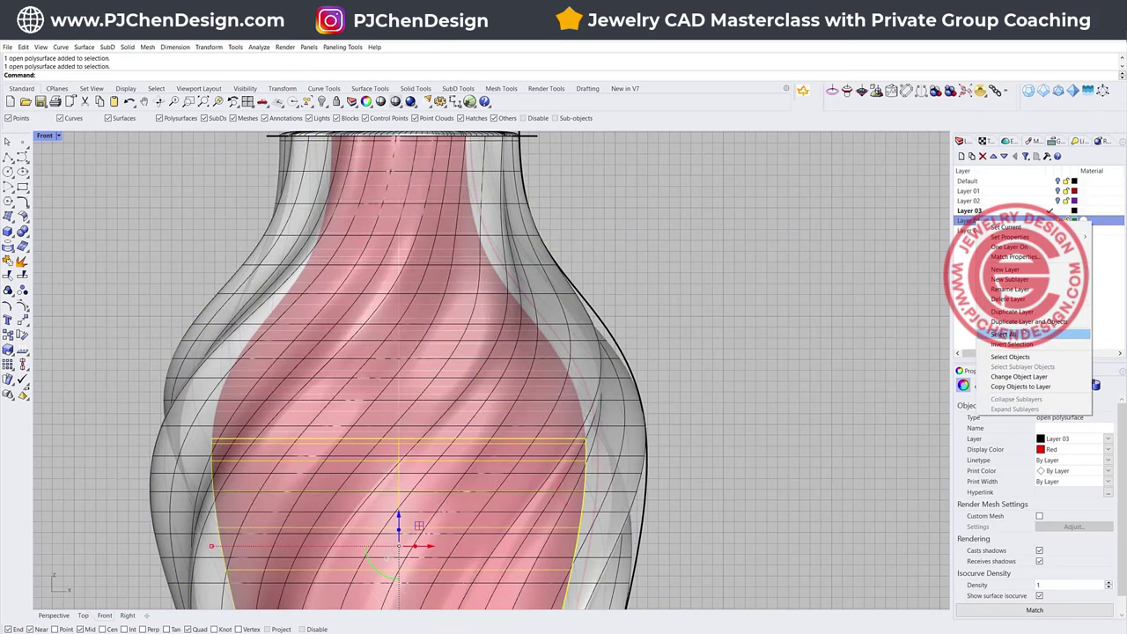
{"action": "left_click", "coordinate": [1015, 377]}
Join the outer shell, the rim blend and the full inner body into one bottle.
{"action": "scroll", "coordinate": [461, 408], "scroll_direction": "down", "scroll_amount": 5}
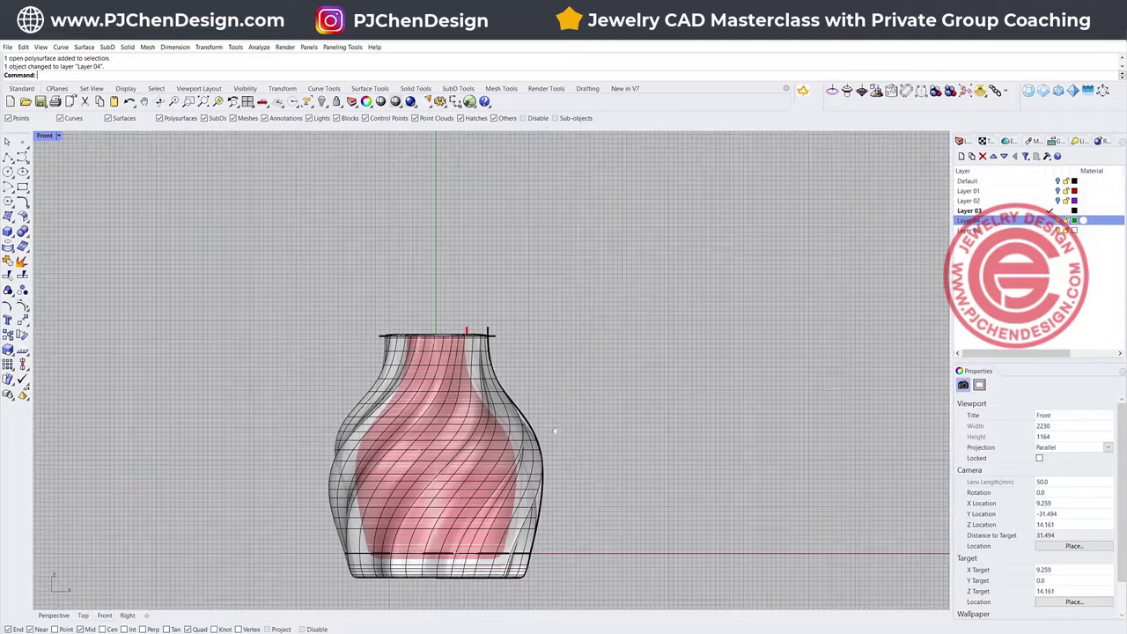
{"action": "scroll", "coordinate": [462, 408], "scroll_direction": "up", "scroll_amount": 1}
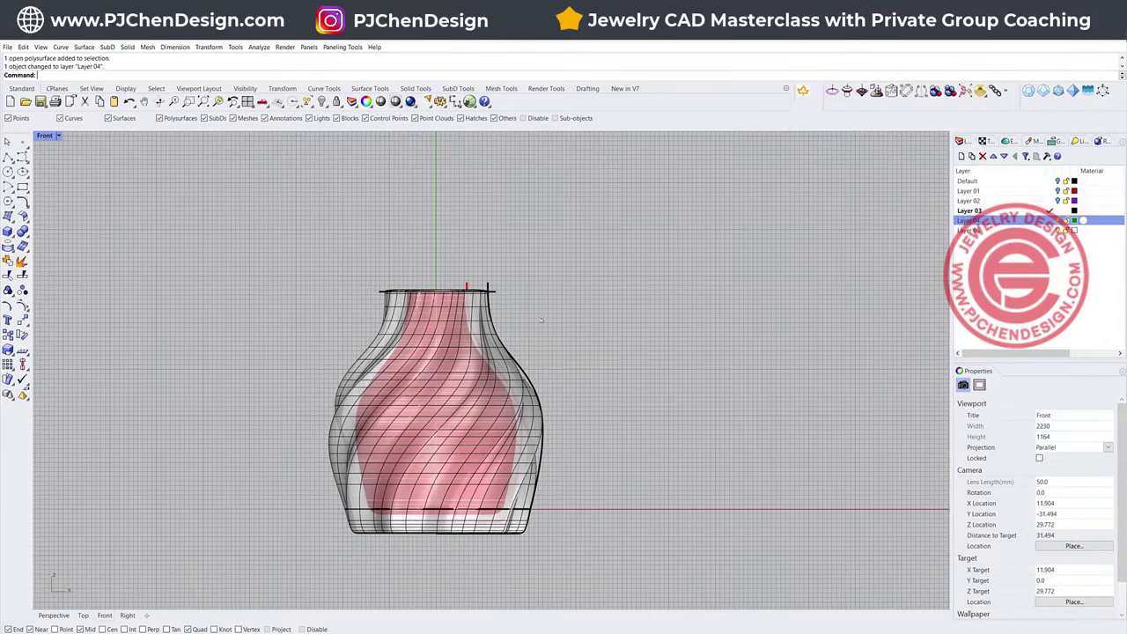
{"action": "left_click_drag", "start_coordinate": [581, 322], "coordinate": [424, 421]}
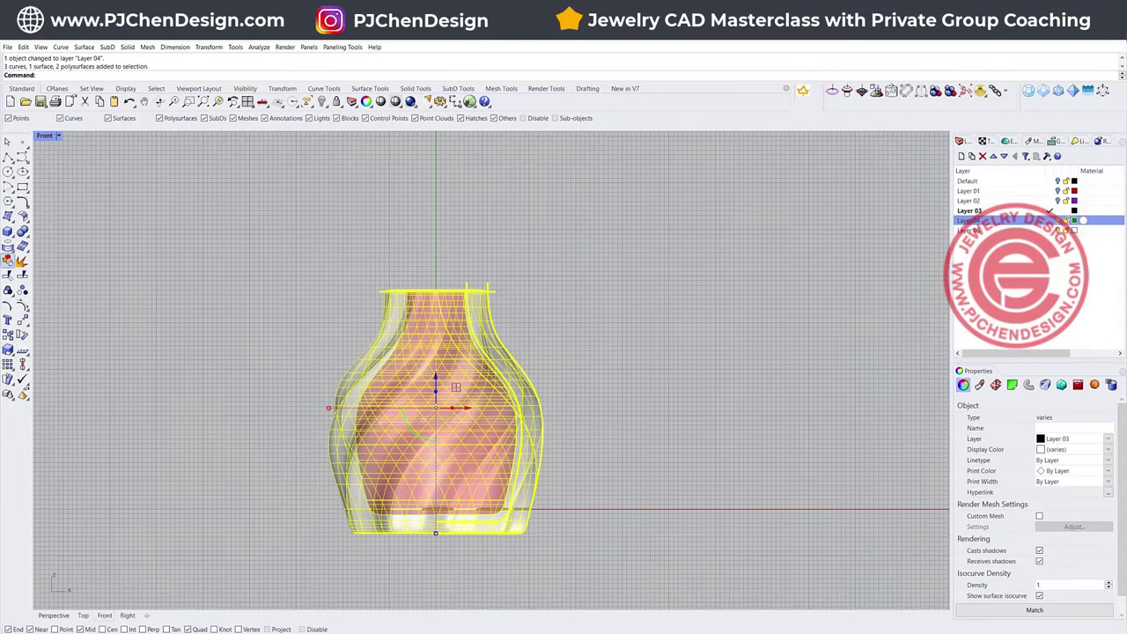
{"action": "left_click", "coordinate": [8, 259]}
{"action": "left_click", "coordinate": [244, 261]}
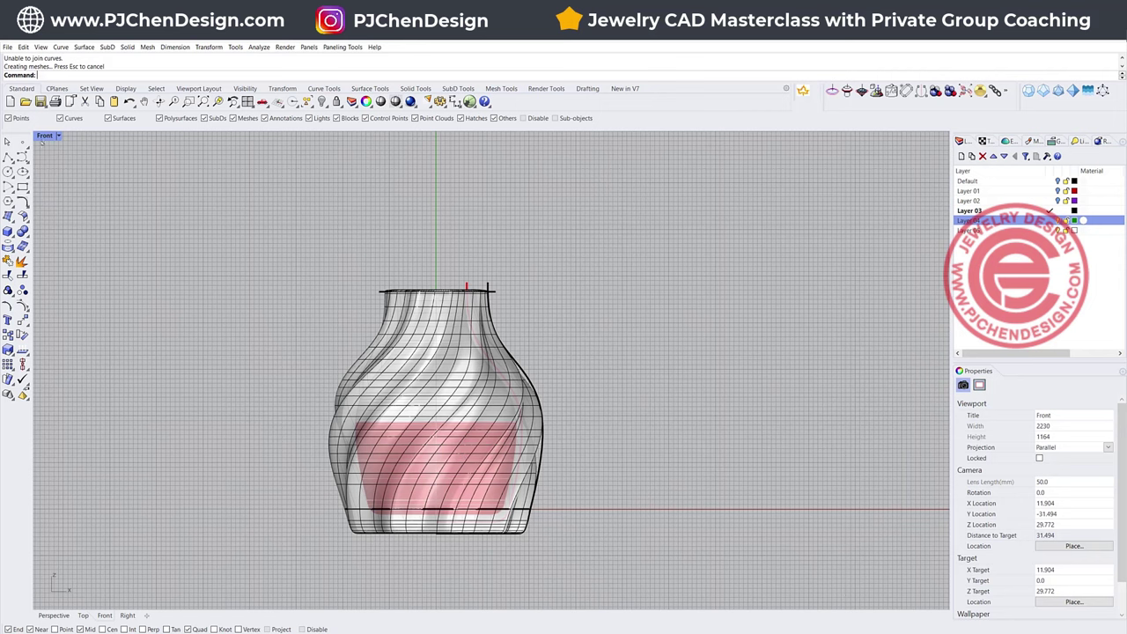
Draw a box beside the bottle and make a shorter duplicate of it by scaling it vertically.
{"action": "double_click", "coordinate": [45, 135]}
{"action": "scroll", "coordinate": [46, 220], "scroll_direction": "down", "scroll_amount": 3}
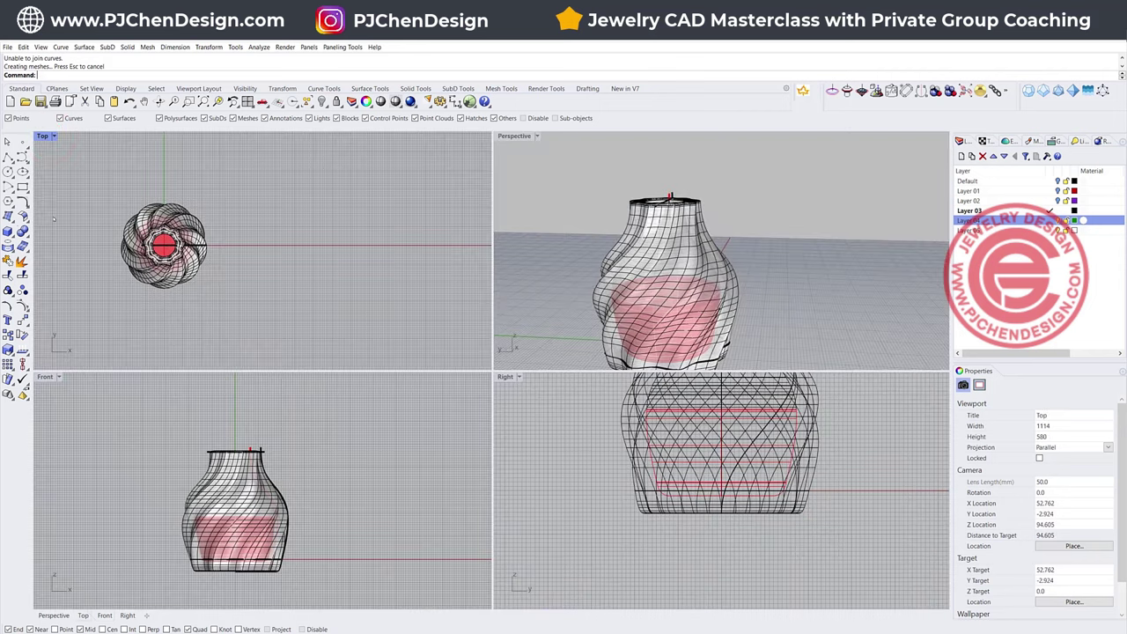
{"action": "left_click", "coordinate": [8, 231]}
{"action": "left_click", "coordinate": [251, 217]}
{"action": "left_click", "coordinate": [319, 282]}
{"action": "left_click", "coordinate": [422, 483]}
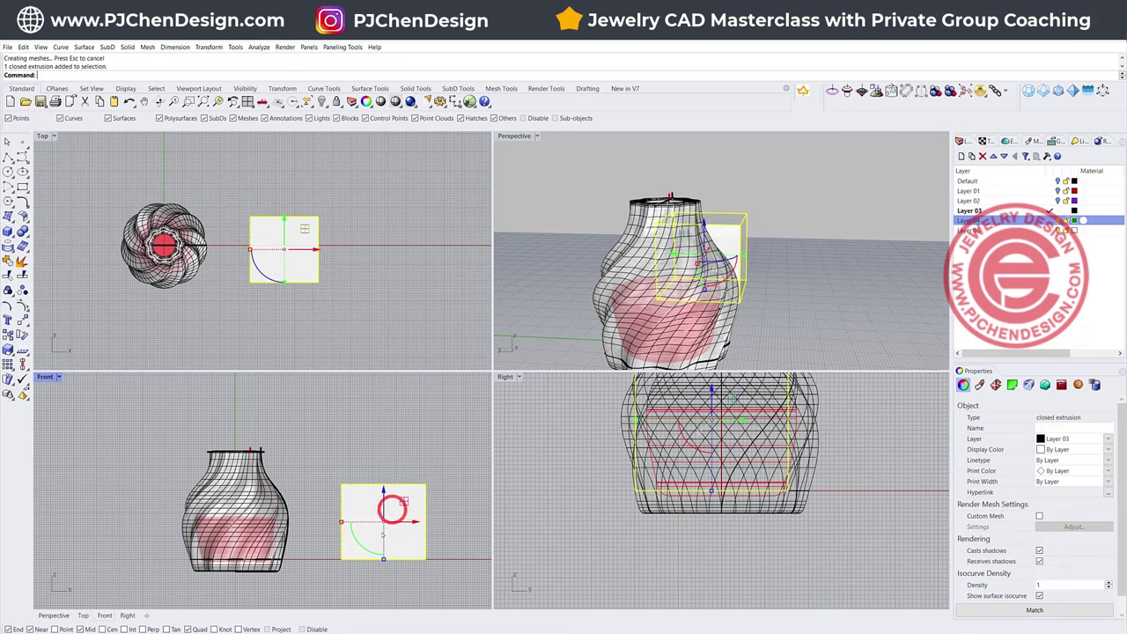
{"action": "left_click_drag", "start_coordinate": [383, 560], "coordinate": [423, 456]}
{"action": "left_click", "coordinate": [448, 420]}
Try scaling the shorter box down uniformly in 3D about its centre, and undo the scaling.
{"action": "right_click_drag", "start_coordinate": [775, 238], "coordinate": [617, 286]}
{"action": "double_click", "coordinate": [516, 135]}
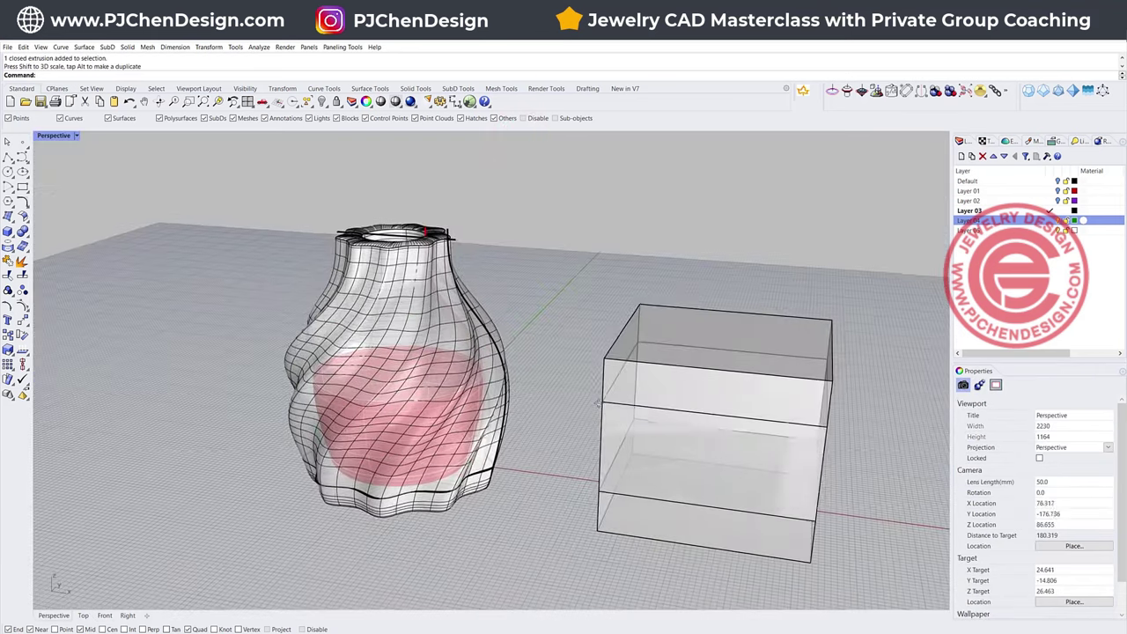
{"action": "scroll", "coordinate": [620, 448], "scroll_direction": "up", "scroll_amount": 4}
{"action": "right_click_drag", "start_coordinate": [655, 440], "coordinate": [599, 403]}
{"action": "right_click_drag", "start_coordinate": [473, 342], "coordinate": [492, 360]}
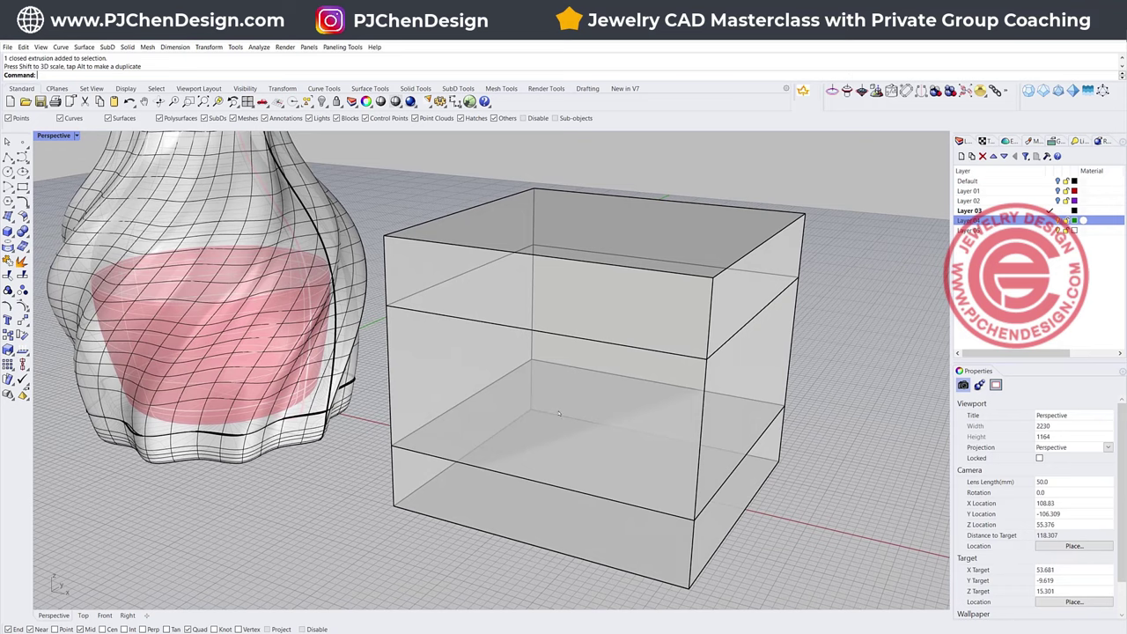
{"action": "right_click_drag", "start_coordinate": [593, 404], "coordinate": [660, 429]}
{"action": "left_click", "coordinate": [684, 370]}
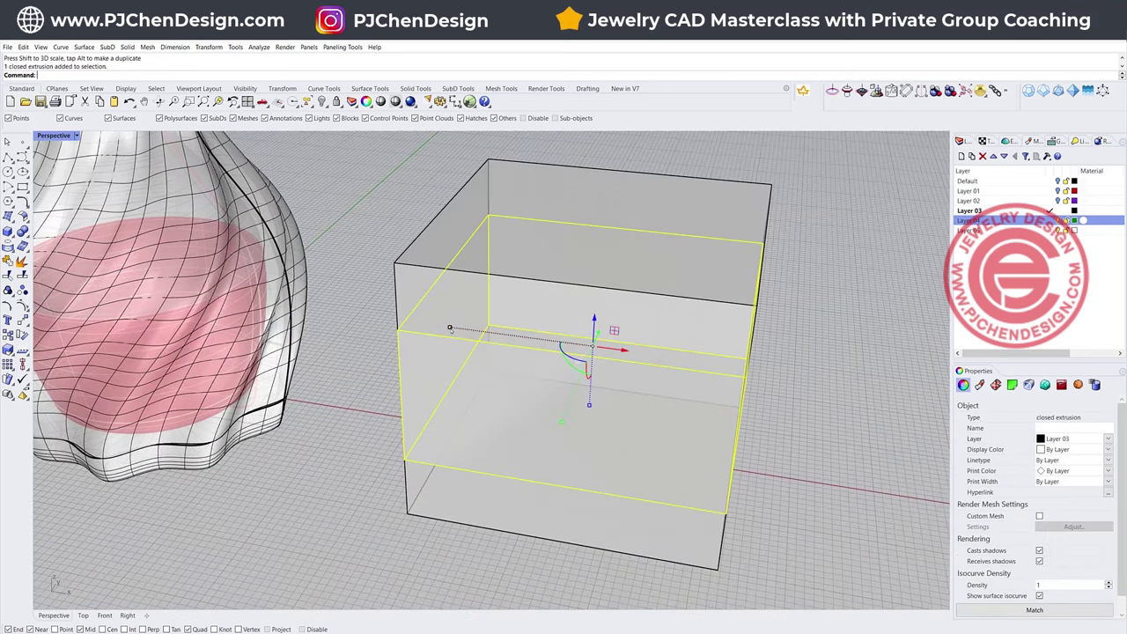
{"action": "left_click_drag", "start_coordinate": [448, 326], "coordinate": [520, 336], "text": "shift"}
{"action": "right_click_drag", "start_coordinate": [647, 430], "coordinate": [595, 328]}
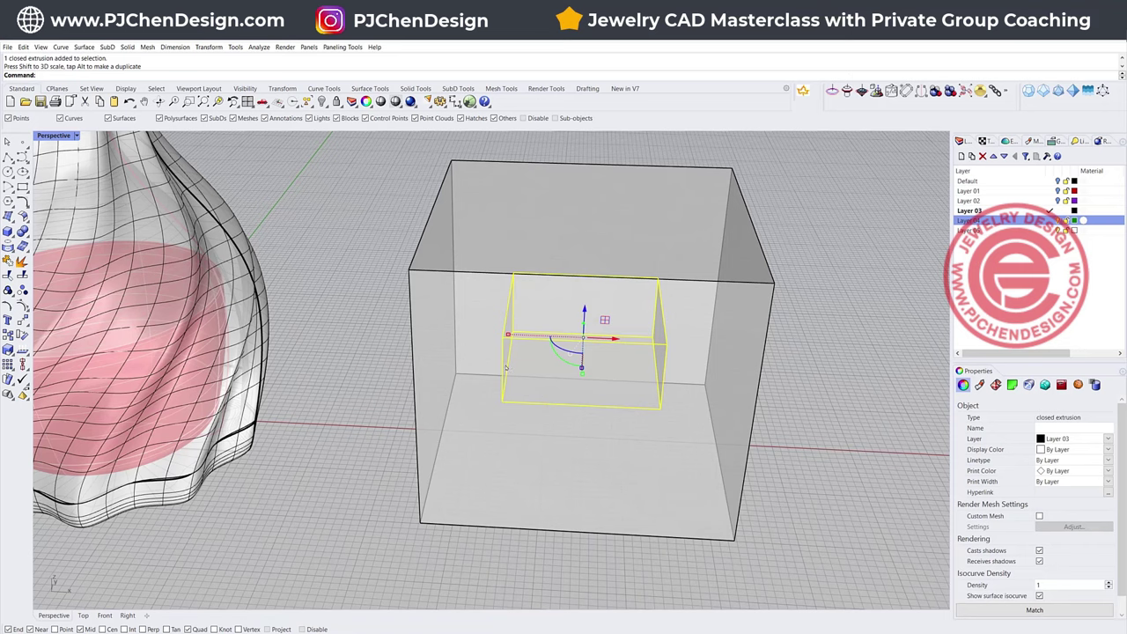
{"action": "right_click_drag", "start_coordinate": [548, 352], "coordinate": [553, 346]}
{"action": "key", "text": "ctrl+z"}
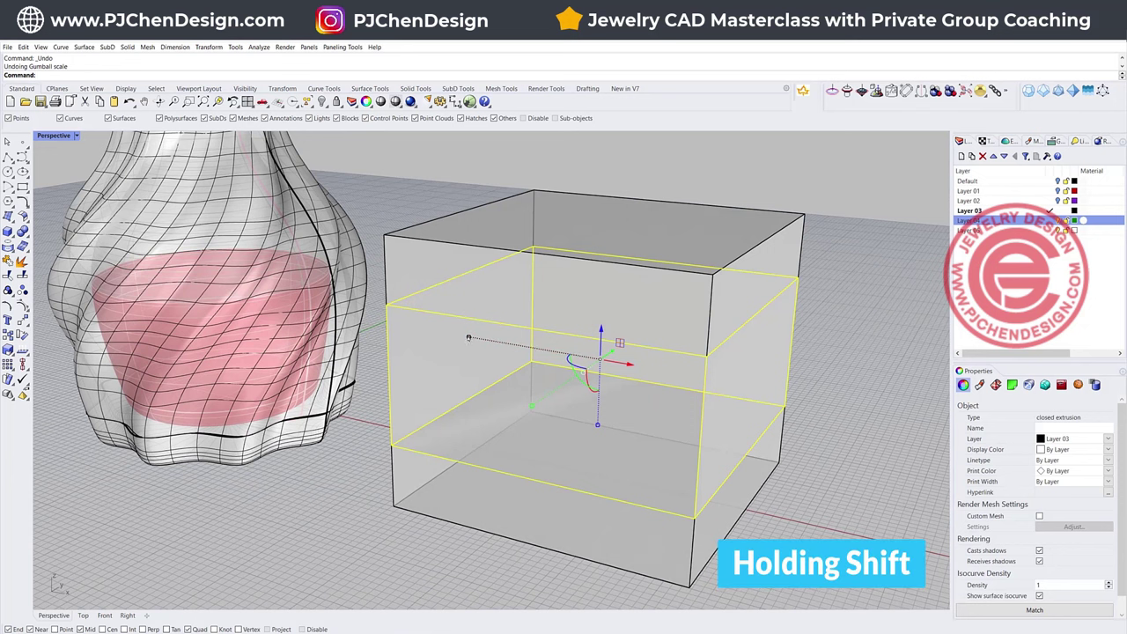
Scale the shorter box uniformly by a factor of 0.99 and delete both boxes.
{"action": "left_click", "coordinate": [469, 337], "text": "shift"}
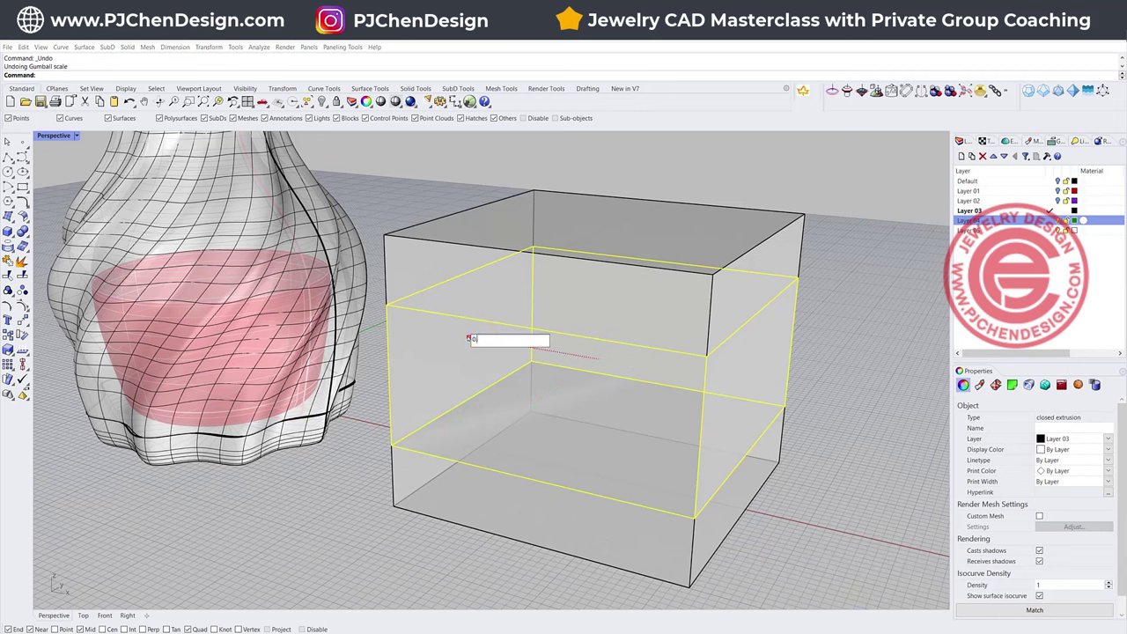
{"action": "type", "text": "0.99"}
{"action": "key", "text": "Return"}
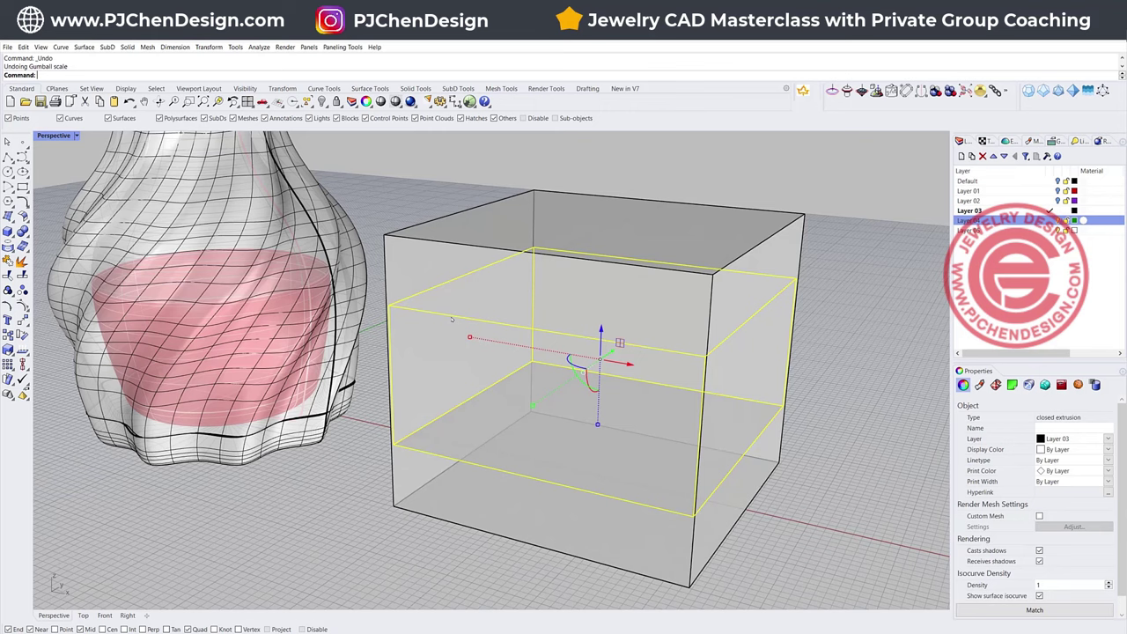
{"action": "left_click_drag", "start_coordinate": [864, 457], "coordinate": [656, 353]}
{"action": "key", "text": "Delete"}
Cap the open top of the red liquid body on Layer 04 to make it a closed solid.
{"action": "scroll", "coordinate": [275, 313], "scroll_direction": "up", "scroll_amount": 3}
{"action": "scroll", "coordinate": [275, 313], "scroll_direction": "up", "scroll_amount": 2}
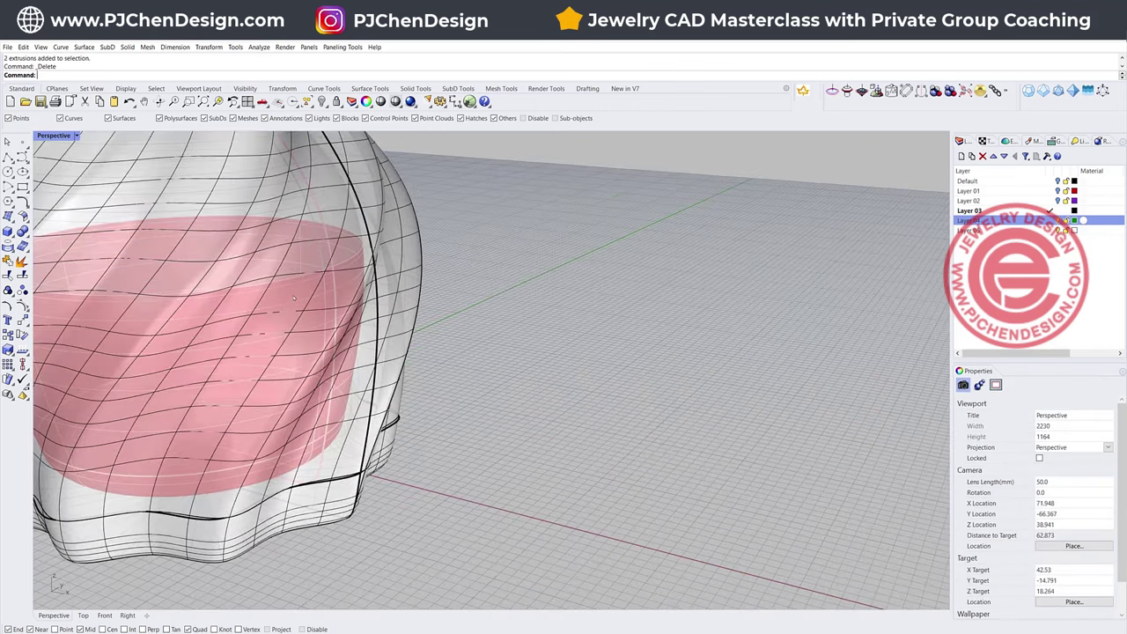
{"action": "left_click", "coordinate": [284, 303]}
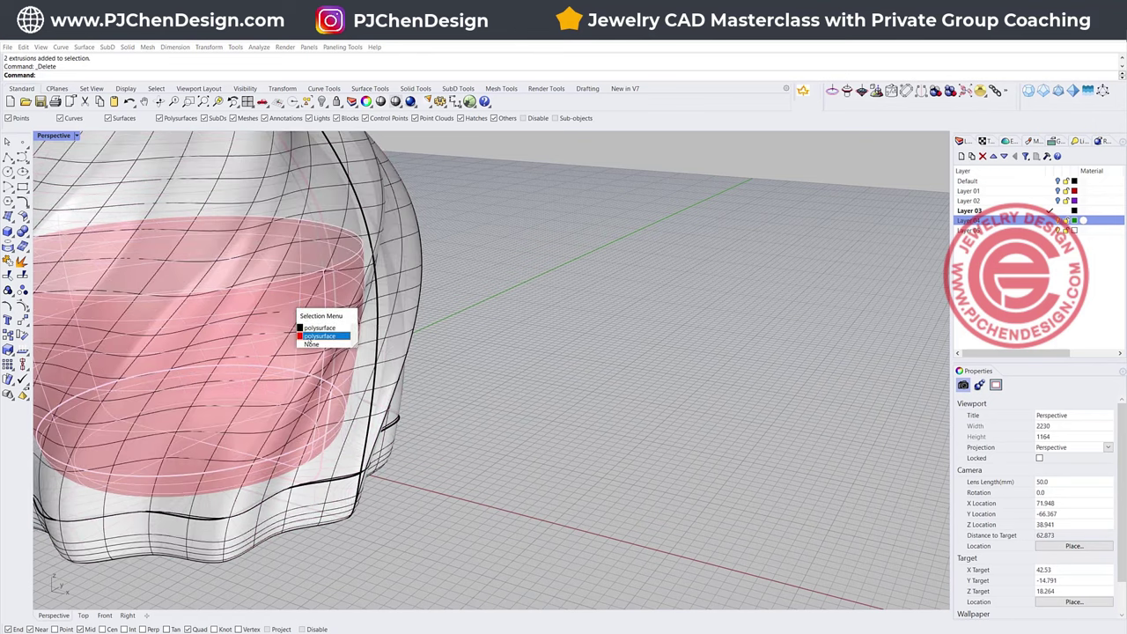
{"action": "left_click", "coordinate": [309, 338]}
{"action": "right_click_drag", "start_coordinate": [309, 337], "coordinate": [681, 388]}
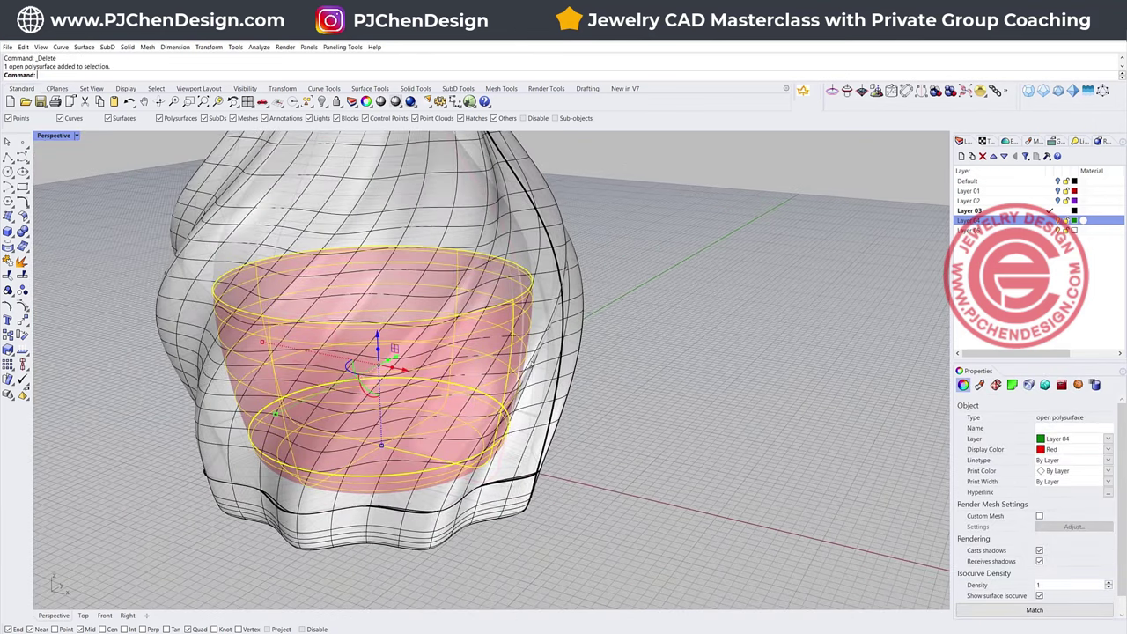
{"action": "type", "text": "Cap"}
{"action": "key", "text": "Return"}
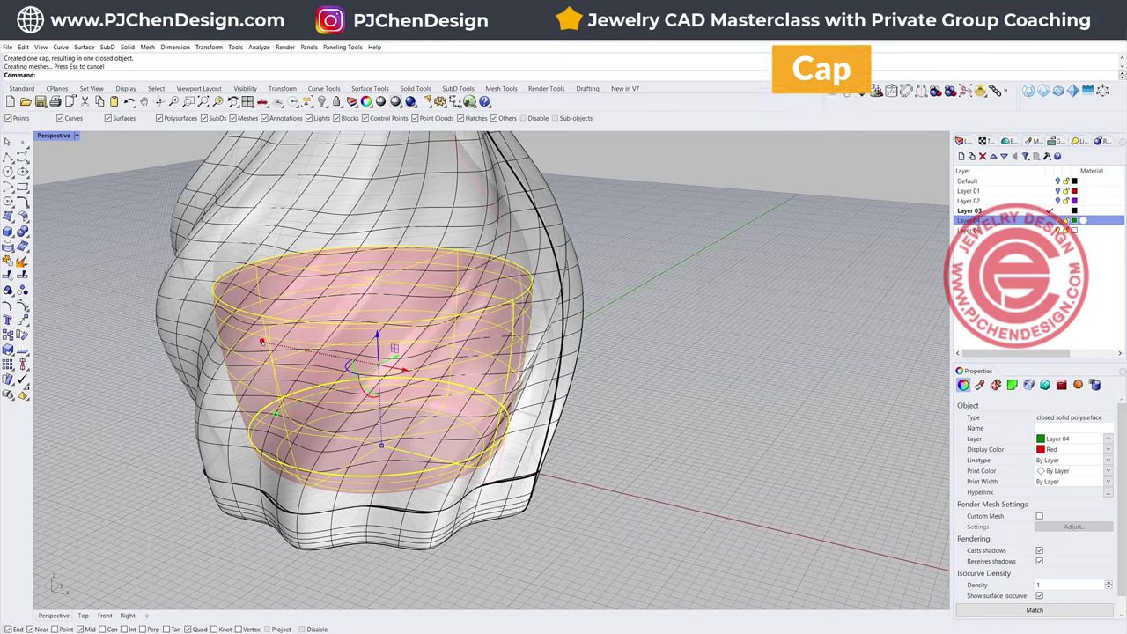
Scale the capped liquid body down slightly and uniformly, and inspect its clearance from the bottle's inner wall.
{"action": "left_click", "coordinate": [261, 342]}
{"action": "key", "text": "Return"}
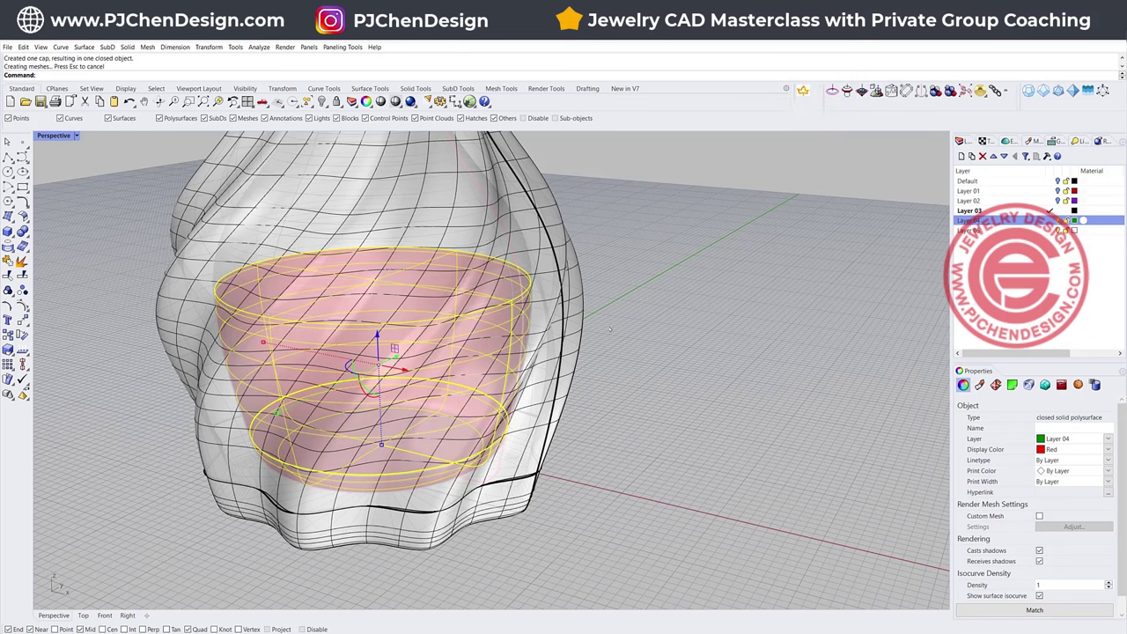
{"action": "left_click", "coordinate": [696, 392]}
{"action": "right_click_drag", "start_coordinate": [697, 392], "coordinate": [757, 339]}
{"action": "scroll", "coordinate": [436, 374], "scroll_direction": "up", "scroll_amount": 2}
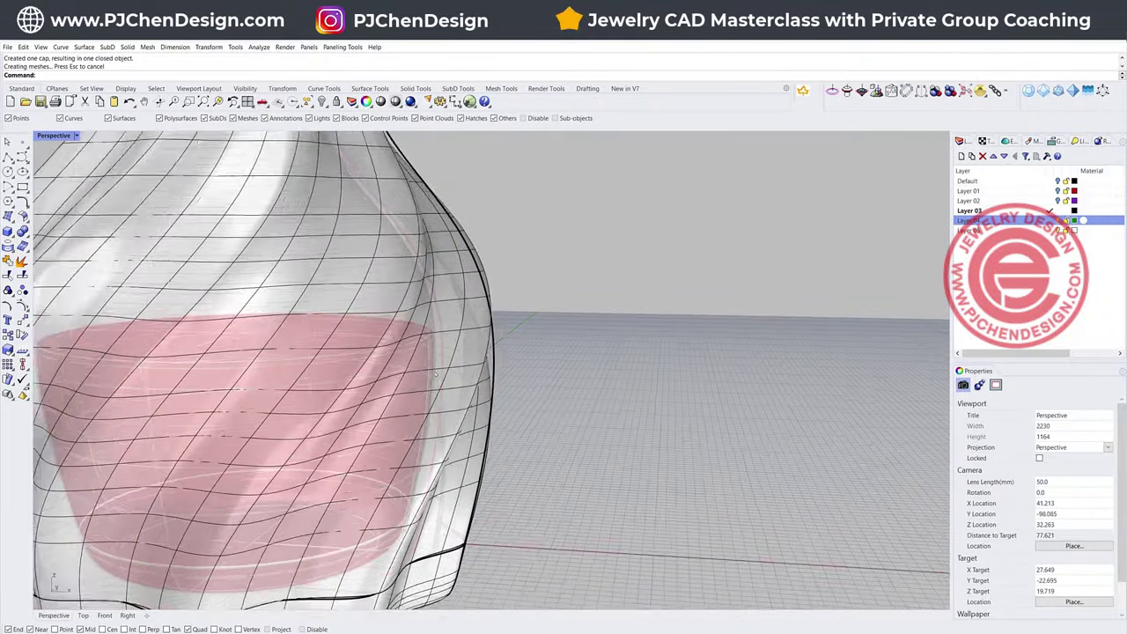
{"action": "scroll", "coordinate": [435, 373], "scroll_direction": "up", "scroll_amount": 8}
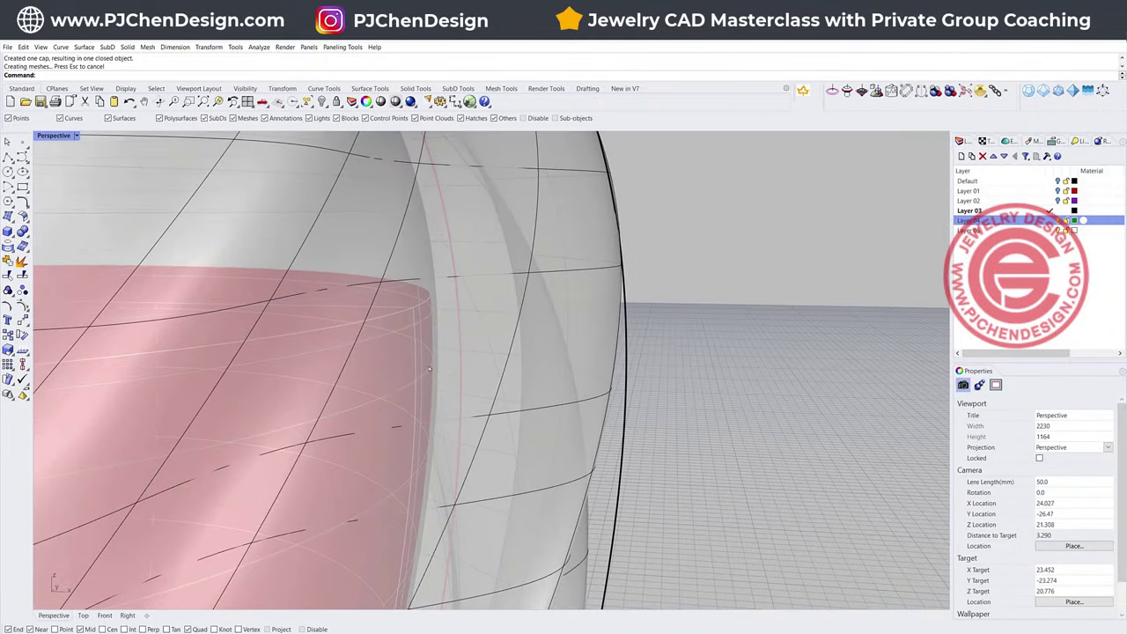
{"action": "scroll", "coordinate": [556, 327], "scroll_direction": "down", "scroll_amount": 10}
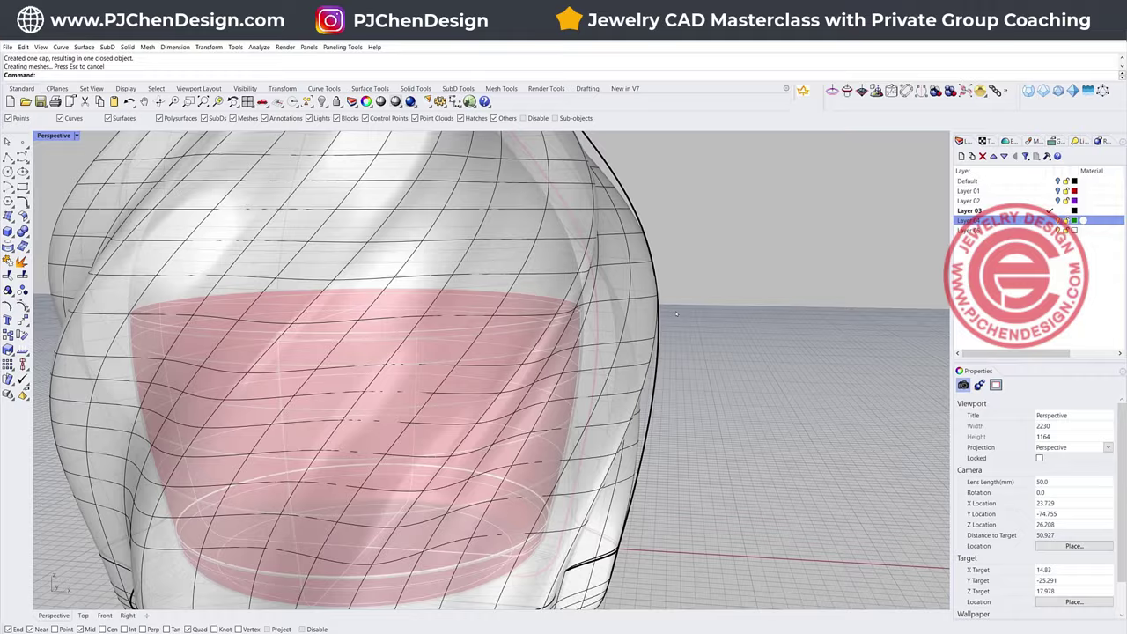
{"action": "scroll", "coordinate": [676, 314], "scroll_direction": "down", "scroll_amount": 3}
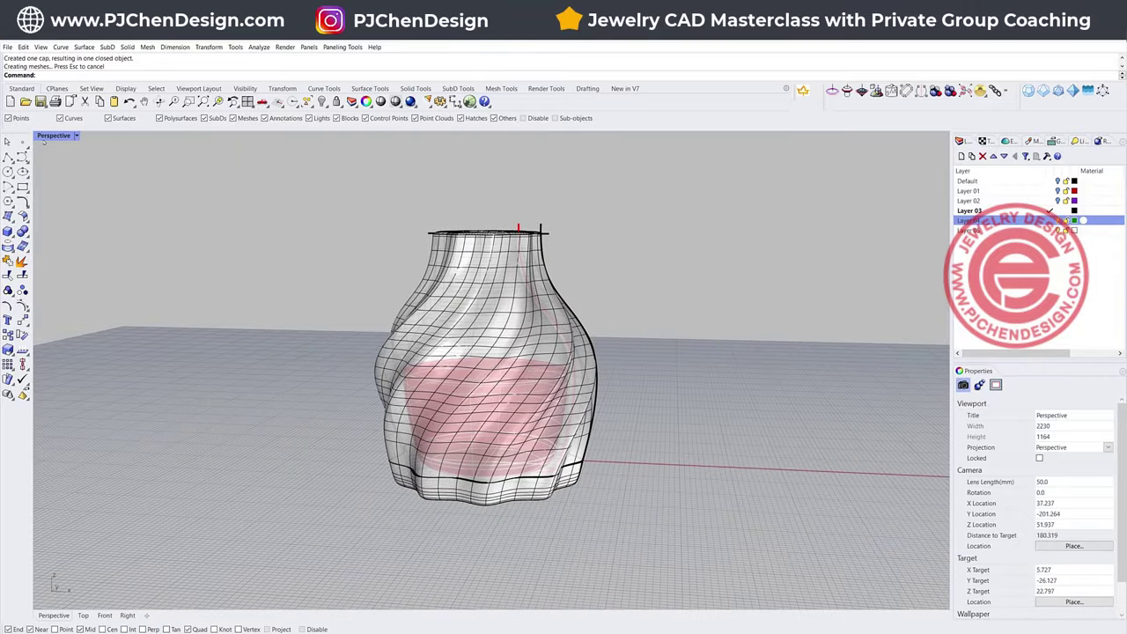
In the Front view, draw a circle centred on the vertical axis above the bottle, slightly narrower than the rim.
{"action": "double_click", "coordinate": [44, 136]}
{"action": "double_click", "coordinate": [44, 377]}
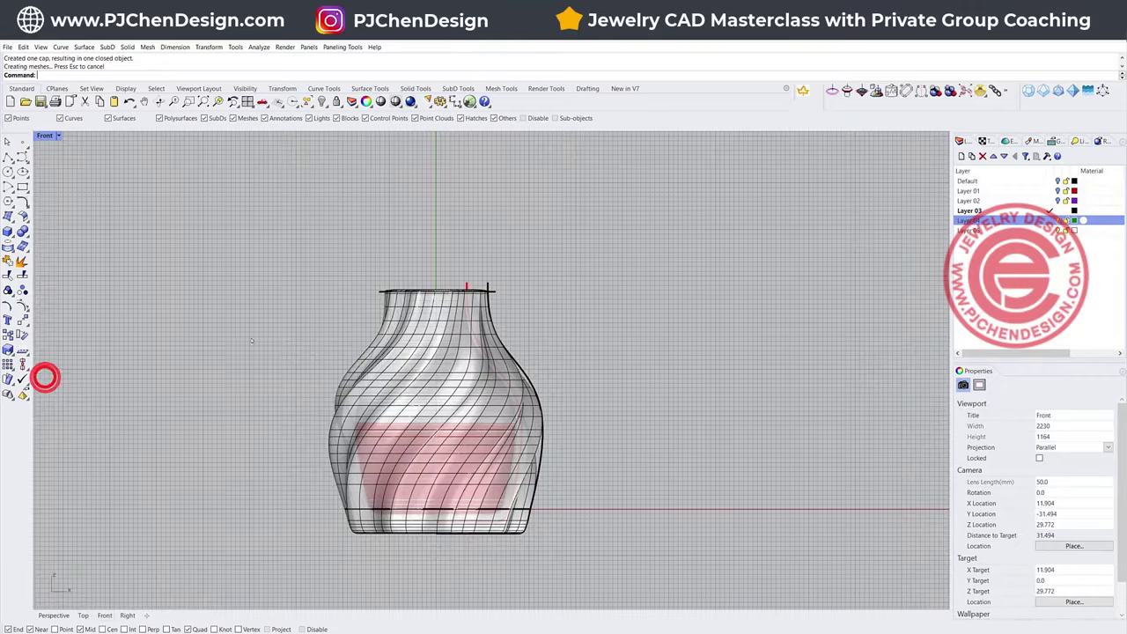
{"action": "right_click_drag", "start_coordinate": [430, 317], "coordinate": [374, 398]}
{"action": "scroll", "coordinate": [374, 398], "scroll_direction": "up", "scroll_amount": 4}
{"action": "scroll", "coordinate": [397, 352], "scroll_direction": "down", "scroll_amount": 6}
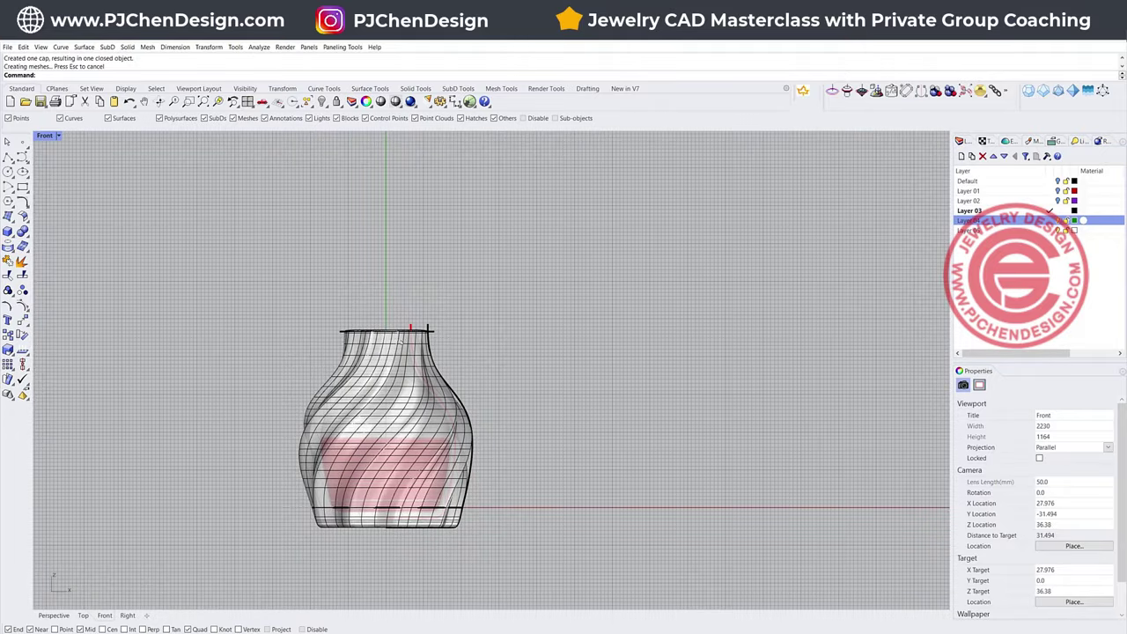
{"action": "scroll", "coordinate": [408, 333], "scroll_direction": "up", "scroll_amount": 4}
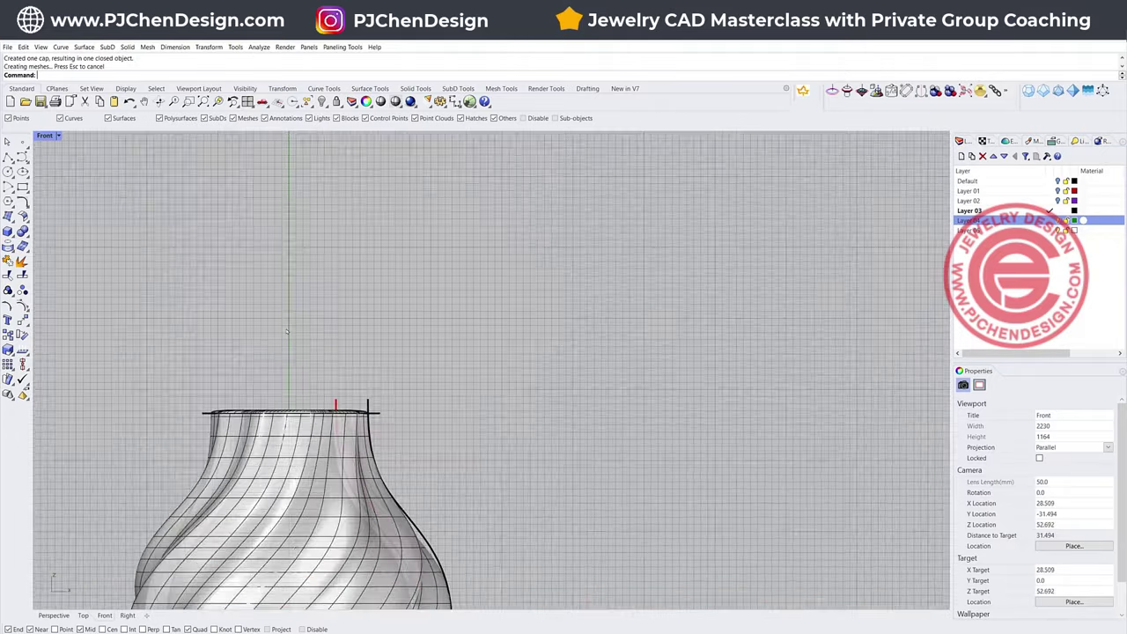
{"action": "left_click", "coordinate": [7, 171]}
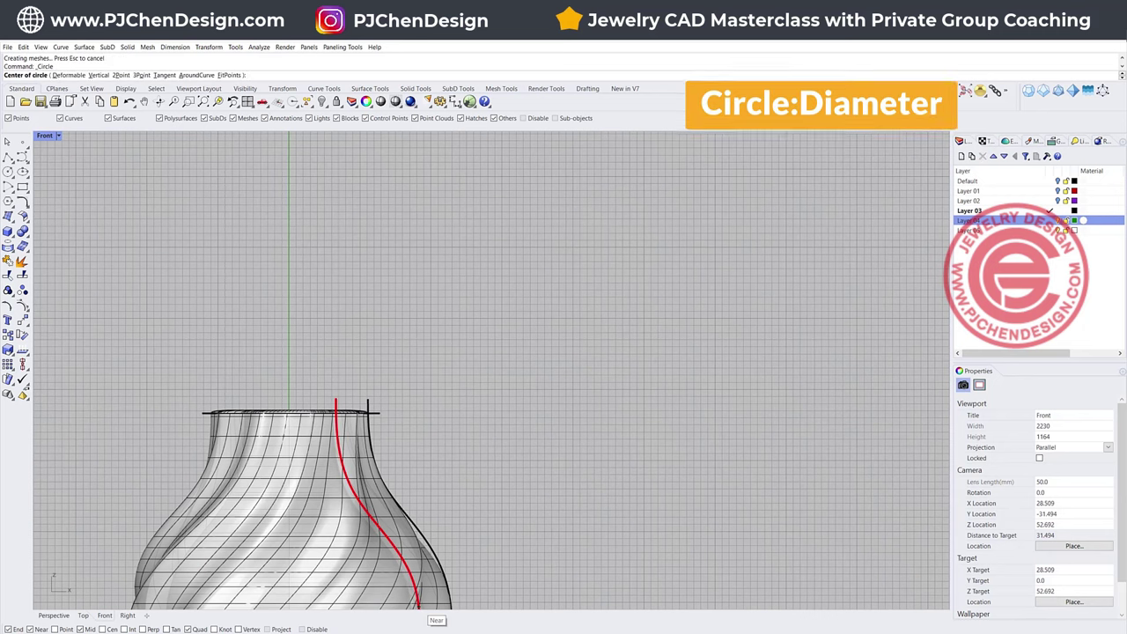
{"action": "left_click", "coordinate": [291, 253]}
{"action": "key", "text": "Return"}
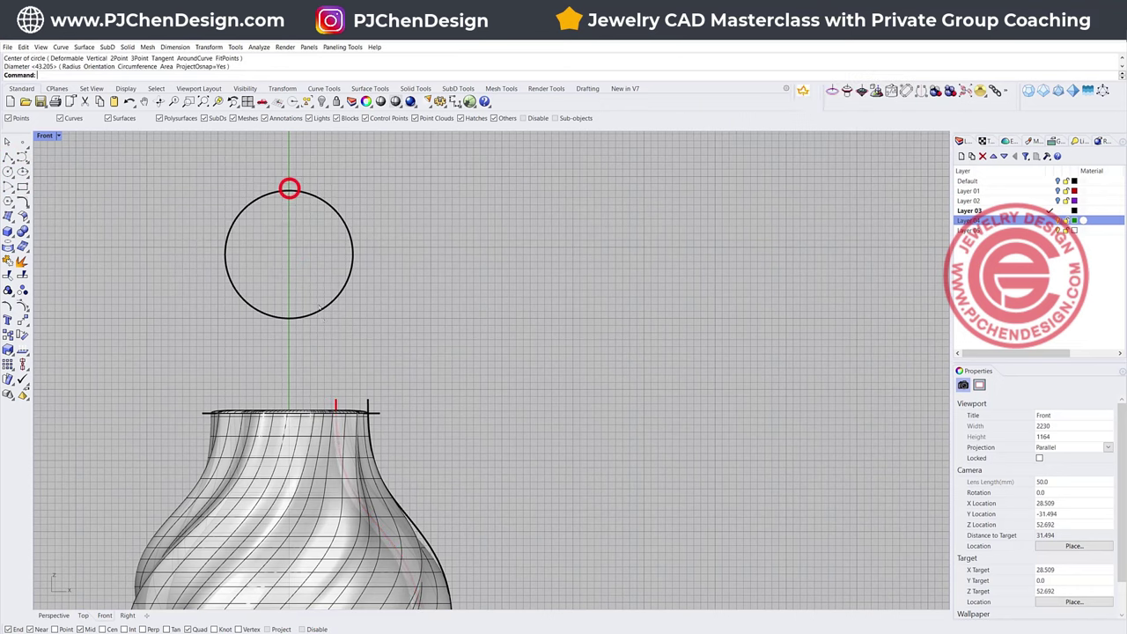
Pull the circle's top control point straight up along the vertical axis to form a teardrop with a pointed tip.
{"action": "left_click", "coordinate": [322, 203]}
{"action": "right_click_drag", "start_coordinate": [323, 205], "coordinate": [330, 295]}
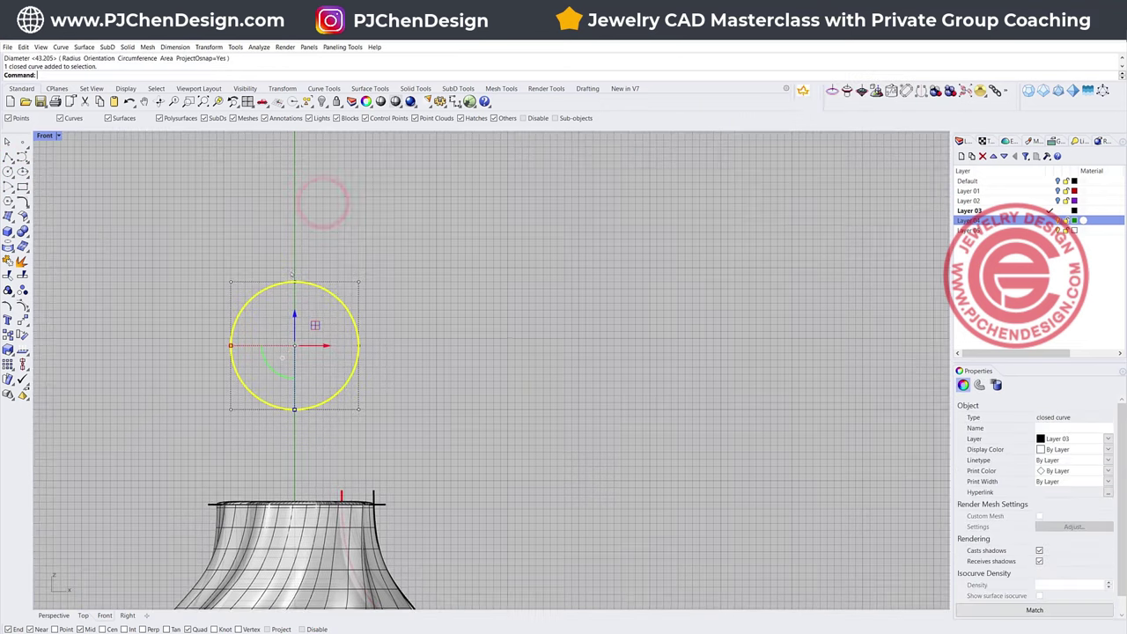
{"action": "left_click_drag", "start_coordinate": [285, 253], "coordinate": [305, 297]}
{"action": "left_click_drag", "start_coordinate": [294, 251], "coordinate": [294, 195]}
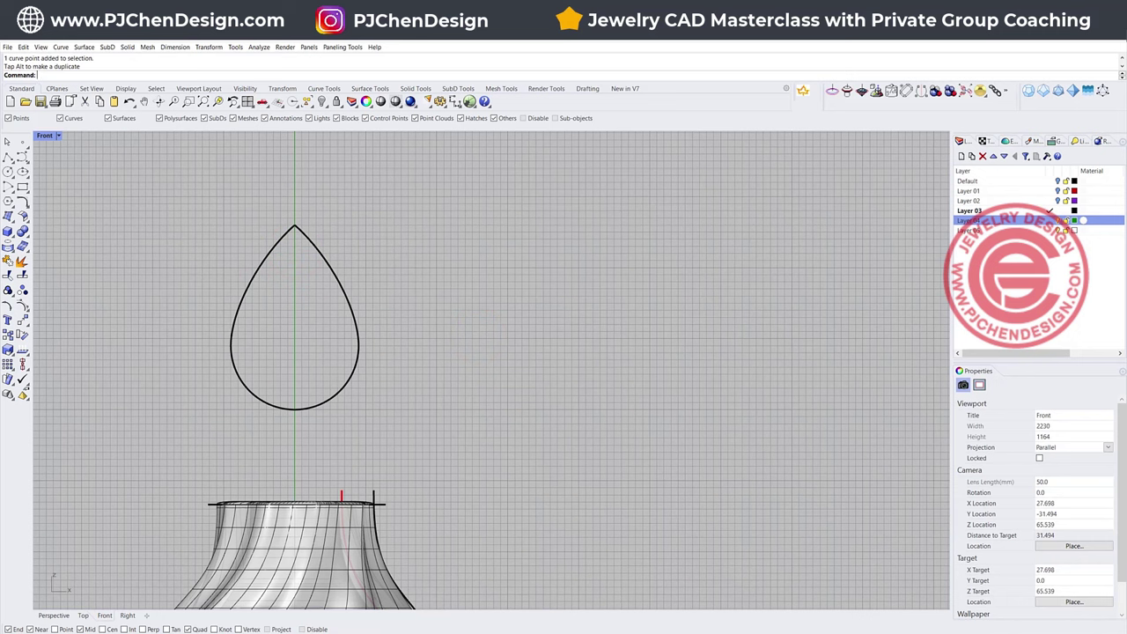
Draw an S-shaped control-point curve from inside the teardrop's lower left down to just outside the bottle rim as the stopper's neck and flange.
{"action": "left_click", "coordinate": [22, 156]}
{"action": "left_click", "coordinate": [258, 365]}
{"action": "left_click", "coordinate": [268, 414]}
{"action": "left_click", "coordinate": [261, 447]}
{"action": "left_click", "coordinate": [231, 458]}
{"action": "left_click", "coordinate": [204, 463]}
{"action": "left_click", "coordinate": [189, 477]}
{"action": "left_click", "coordinate": [190, 493]}
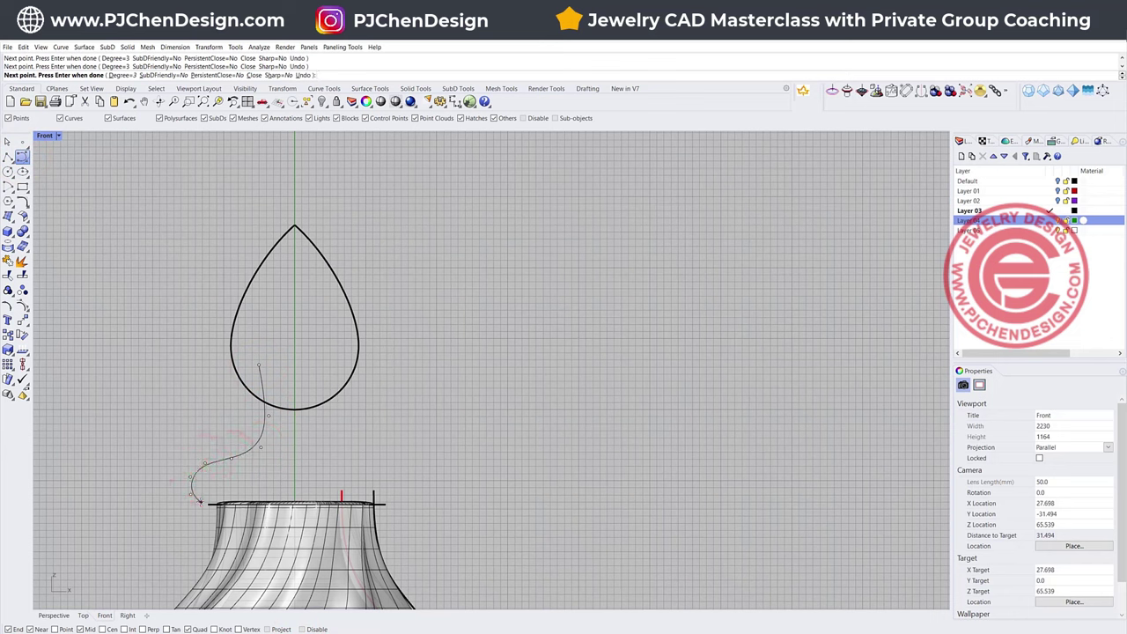
{"action": "left_click", "coordinate": [200, 501]}
{"action": "key", "text": "Return"}
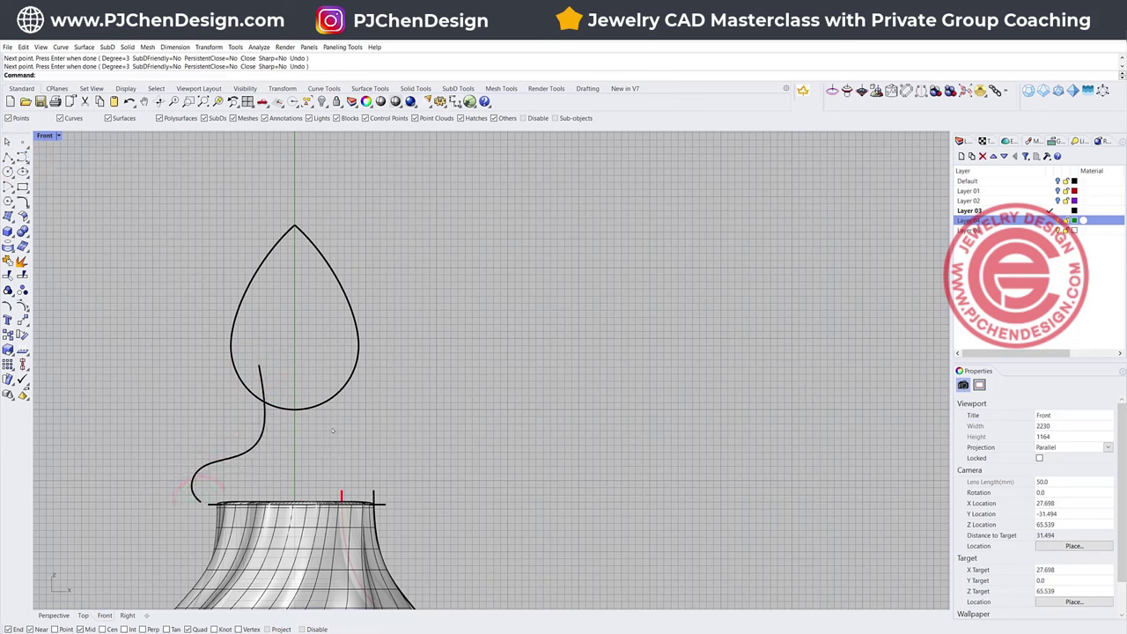
Split the teardrop curve at its tip and bottom point on the vertical axis, and delete its right half.
{"action": "left_click_drag", "start_coordinate": [323, 438], "coordinate": [222, 389]}
{"action": "left_click", "coordinate": [425, 405]}
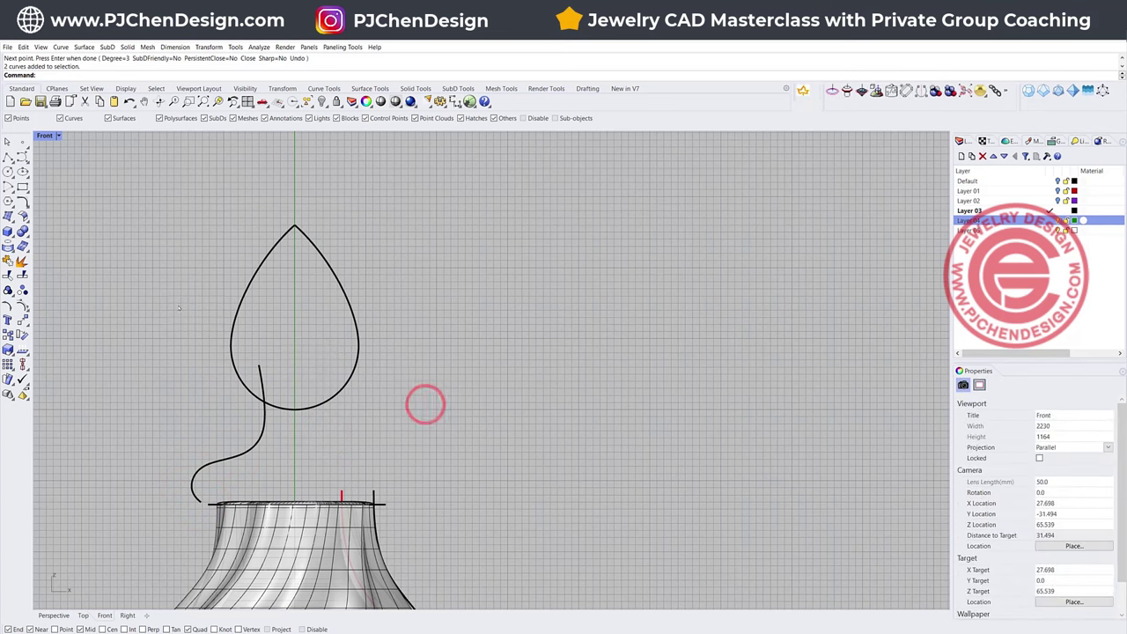
{"action": "left_click_drag", "start_coordinate": [443, 363], "coordinate": [303, 284]}
{"action": "left_click", "coordinate": [22, 273]}
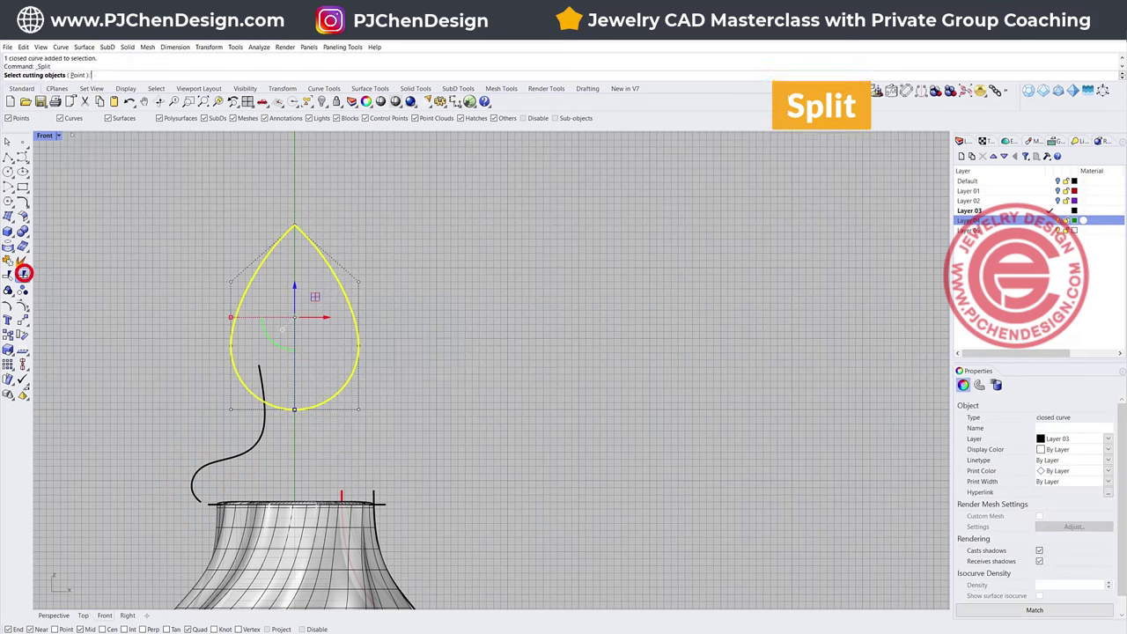
{"action": "left_click", "coordinate": [76, 75]}
{"action": "left_click", "coordinate": [300, 220]}
{"action": "left_click", "coordinate": [295, 408]}
{"action": "key", "text": "Return"}
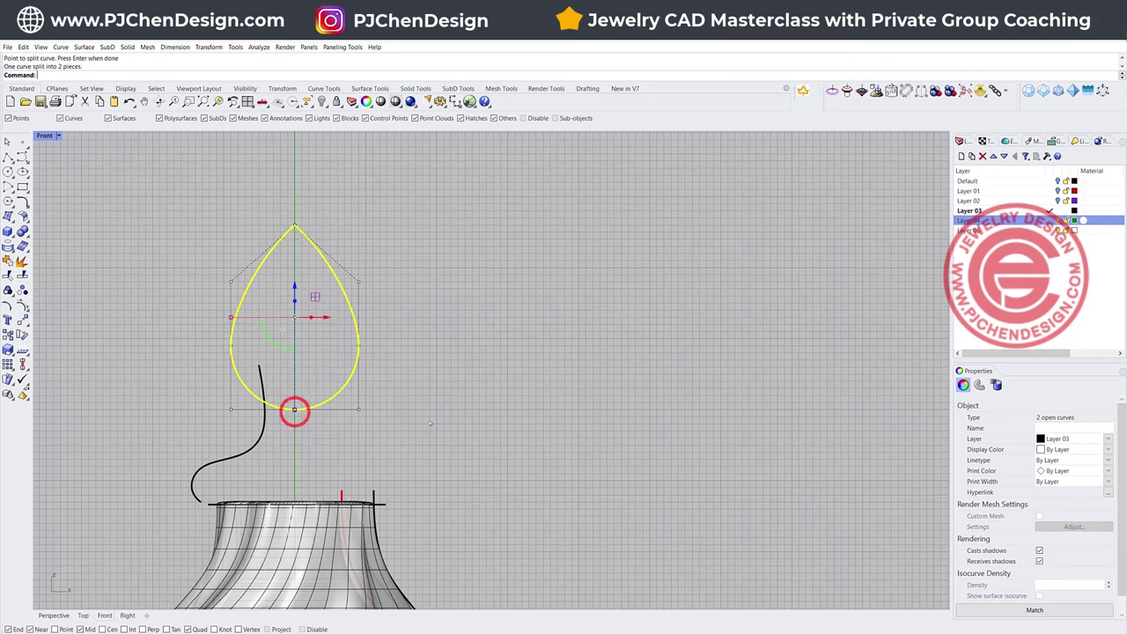
{"action": "left_click", "coordinate": [513, 405]}
{"action": "left_click_drag", "start_coordinate": [408, 378], "coordinate": [343, 308]}
{"action": "key", "text": "Delete"}
Trim the overlapping ends of the half teardrop and the neck curve against each other where they cross.
{"action": "left_click_drag", "start_coordinate": [350, 433], "coordinate": [214, 339]}
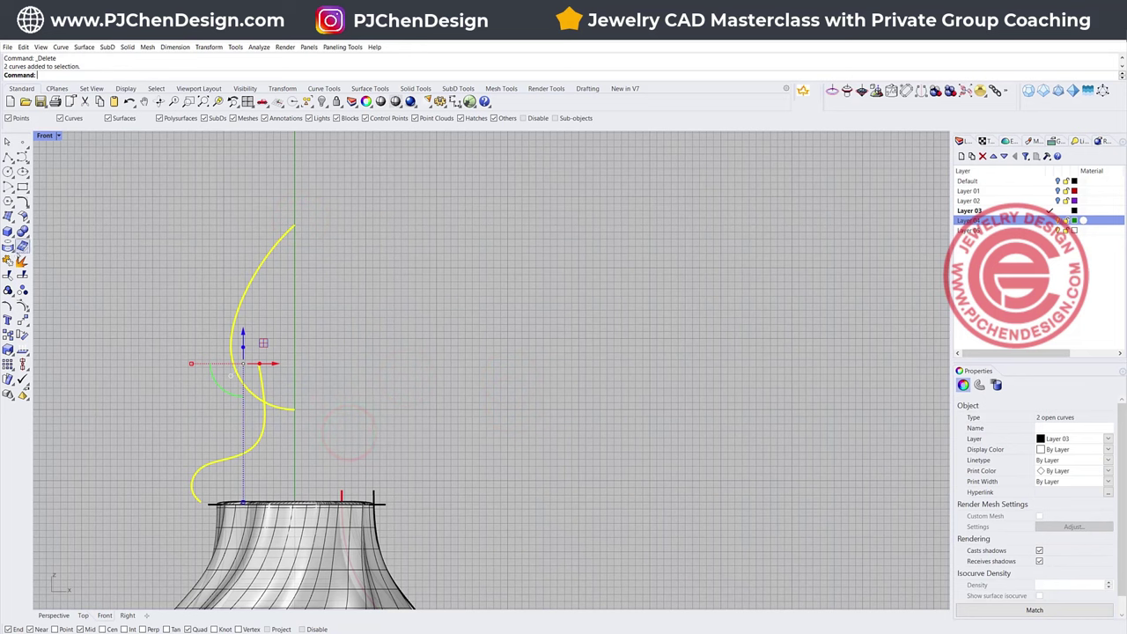
{"action": "left_click", "coordinate": [8, 275]}
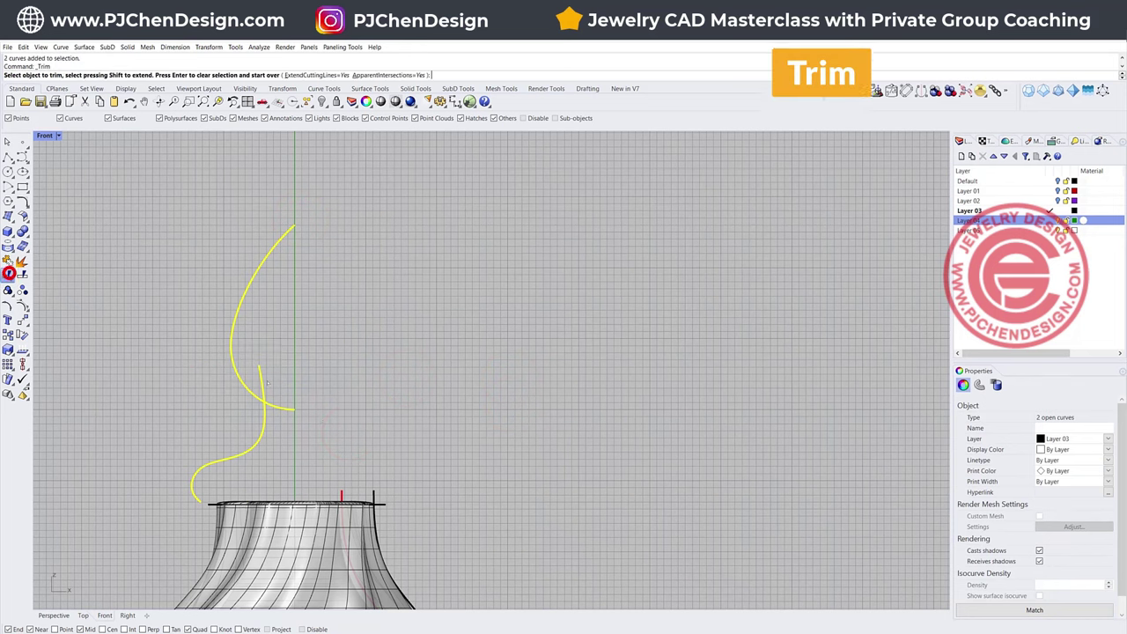
{"action": "left_click", "coordinate": [294, 410]}
{"action": "left_click", "coordinate": [262, 384]}
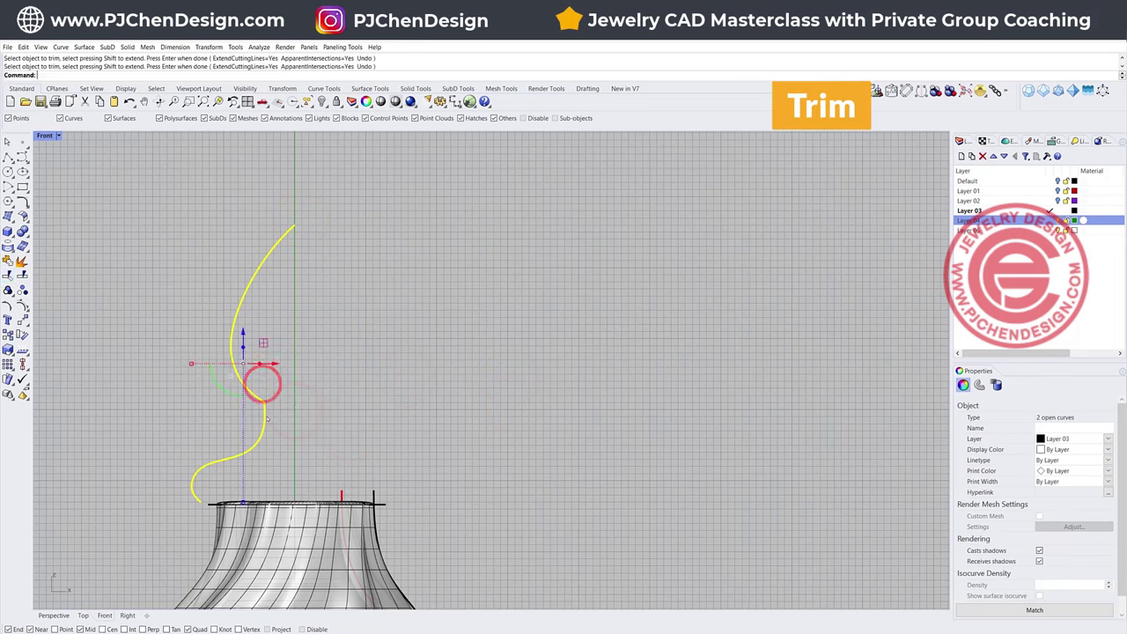
Fillet the corner between the half teardrop and the neck curve with radius 1, joining them into one profile.
{"action": "left_click", "coordinate": [22, 199]}
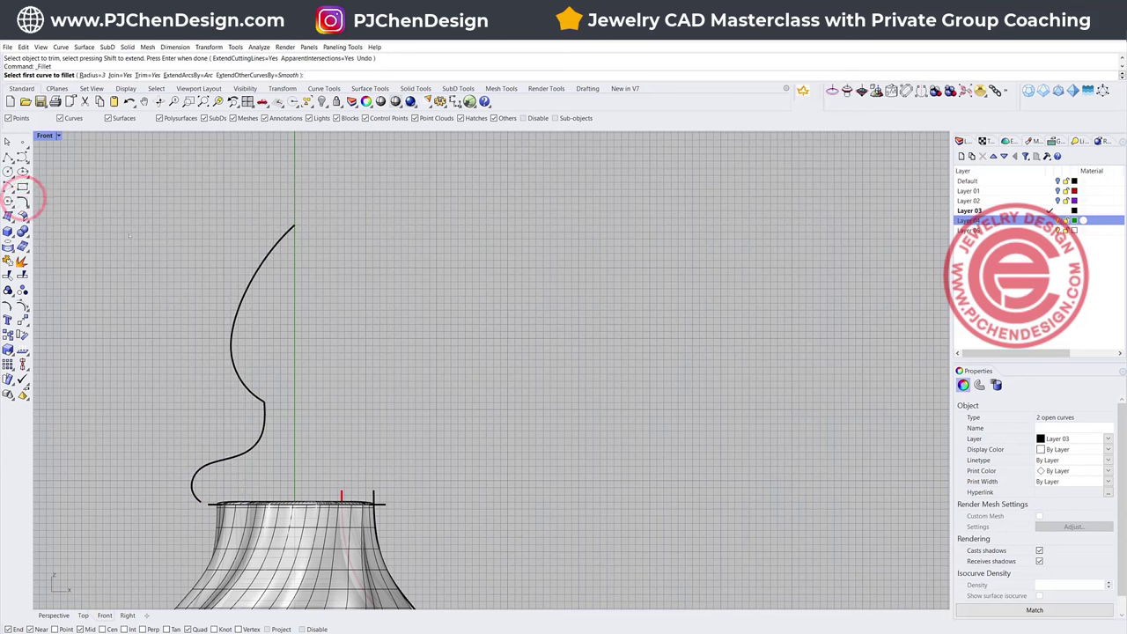
{"action": "type", "text": "1"}
{"action": "key", "text": "Return"}
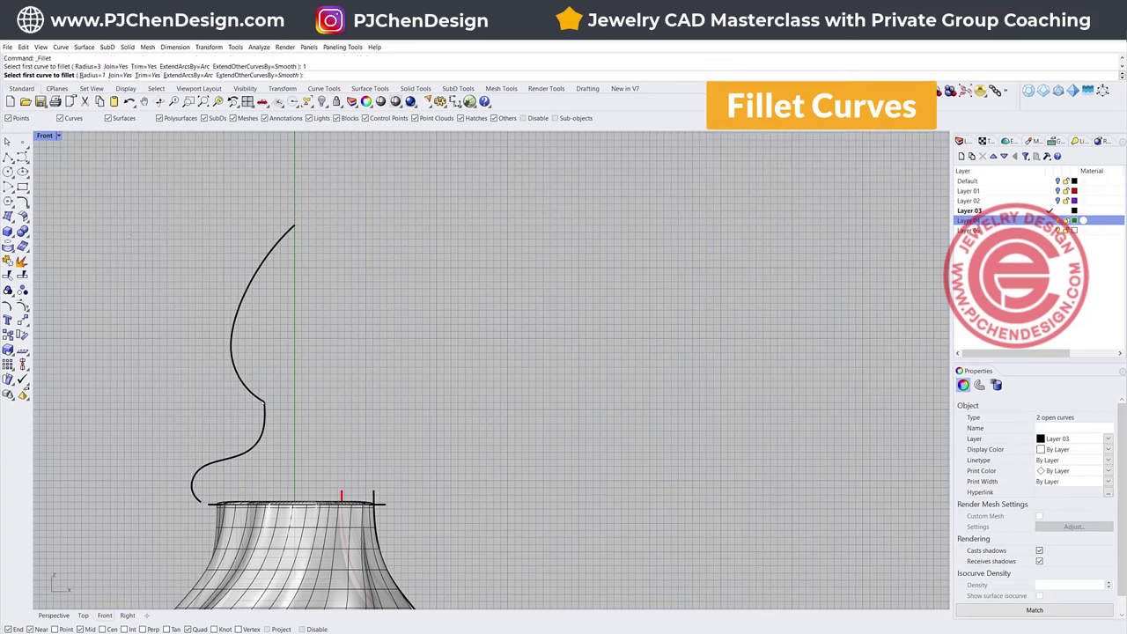
{"action": "left_click", "coordinate": [259, 398]}
{"action": "left_click", "coordinate": [292, 382]}
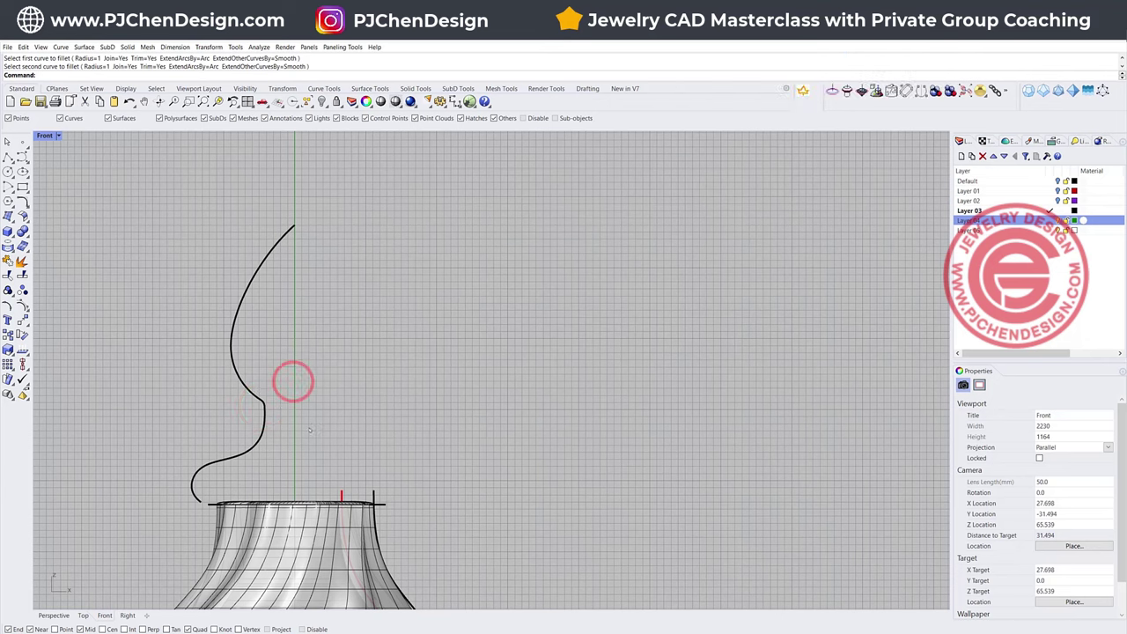
{"action": "left_click", "coordinate": [309, 429]}
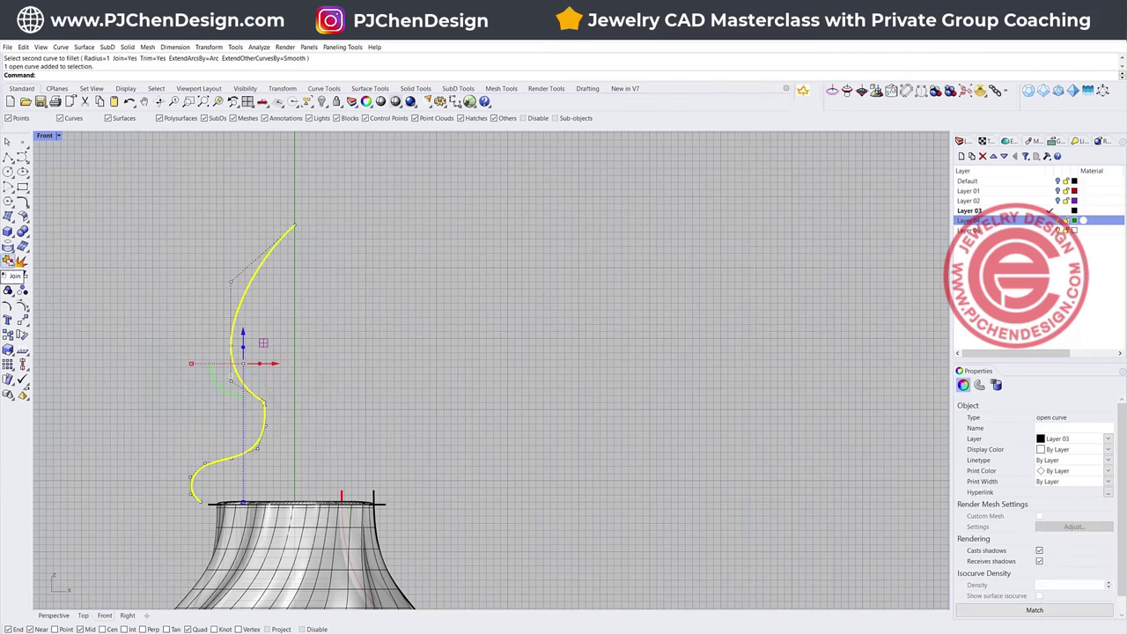
{"action": "left_click", "coordinate": [8, 261]}
{"action": "left_click", "coordinate": [338, 324]}
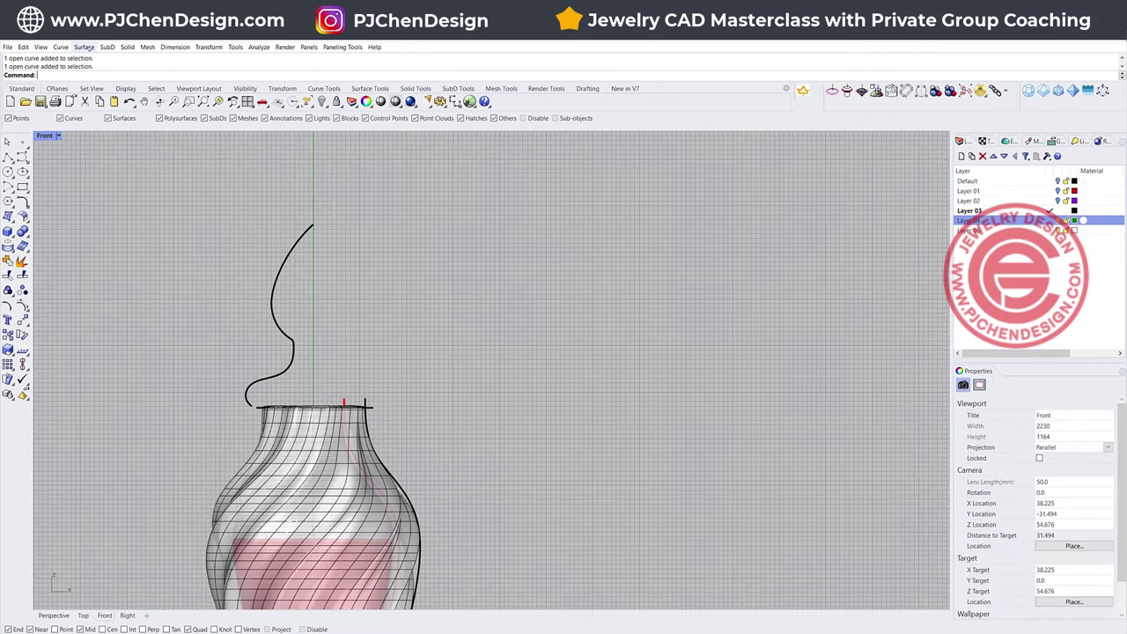
Revolve the stopper profile a full 360 degrees around the vertical axis through its tip.
{"action": "left_click", "coordinate": [88, 48]}
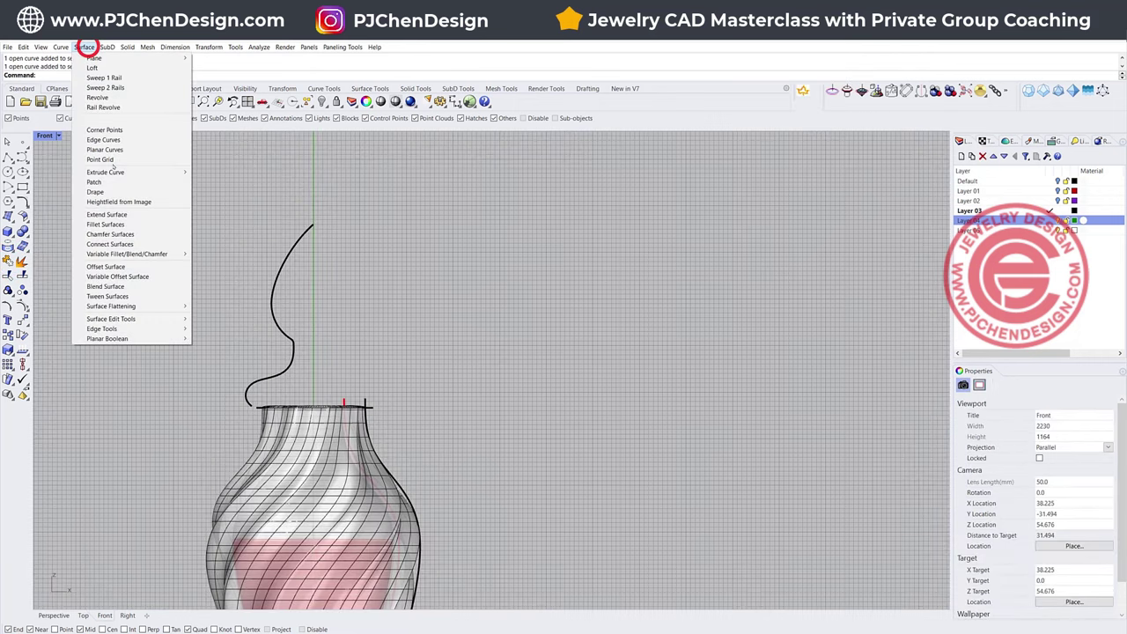
{"action": "left_click", "coordinate": [112, 97]}
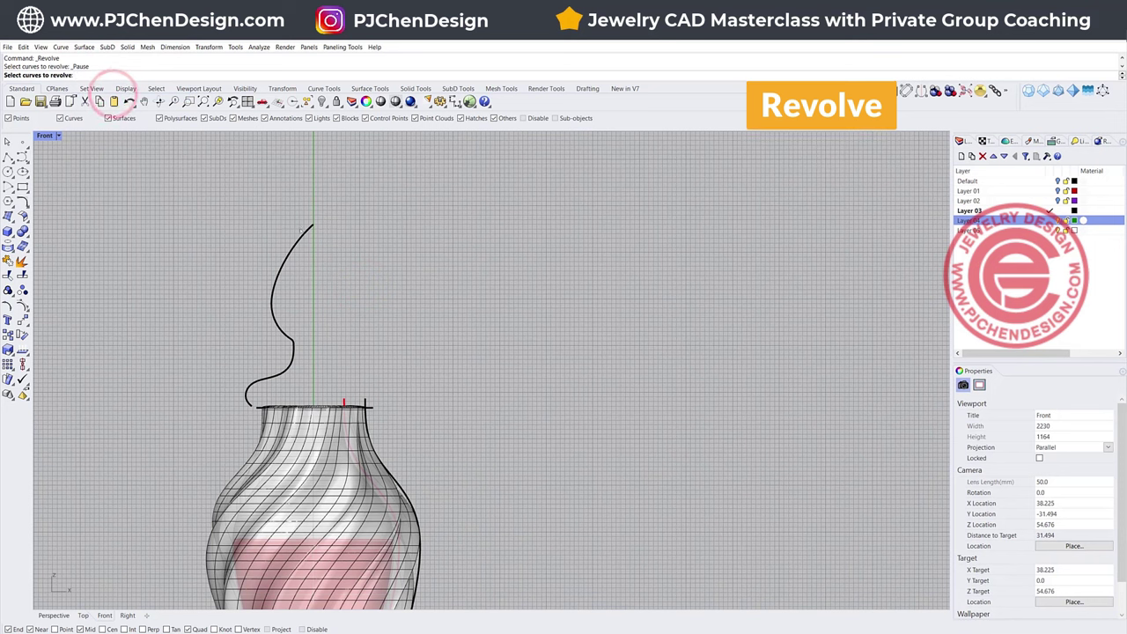
{"action": "left_click", "coordinate": [301, 231]}
{"action": "key", "text": "Return"}
{"action": "left_click", "coordinate": [313, 226]}
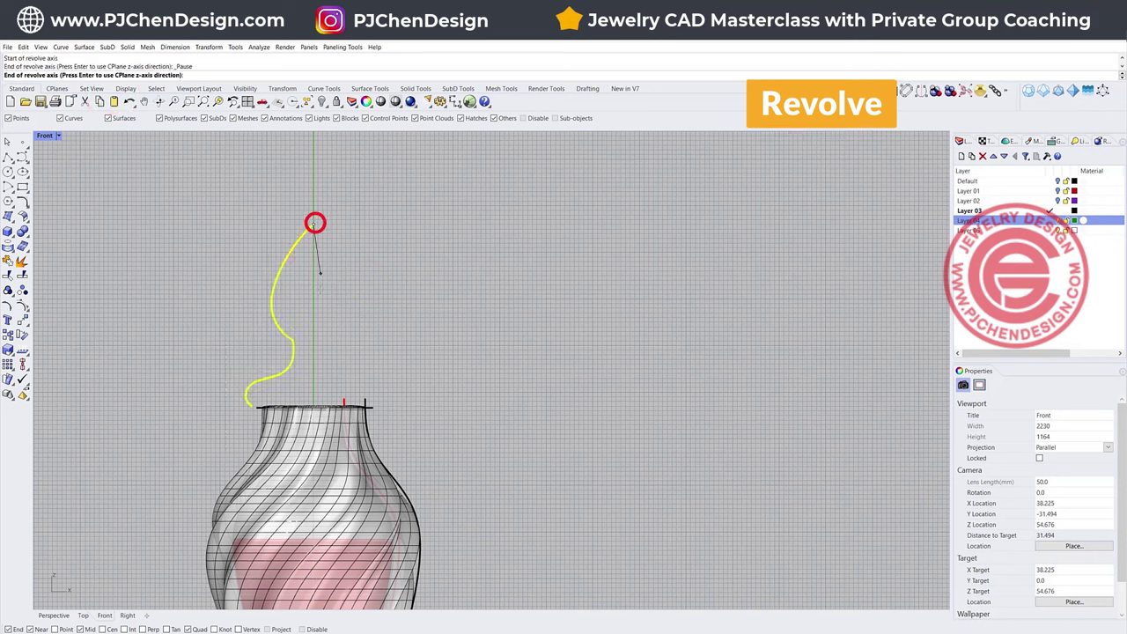
{"action": "left_click", "coordinate": [320, 300]}
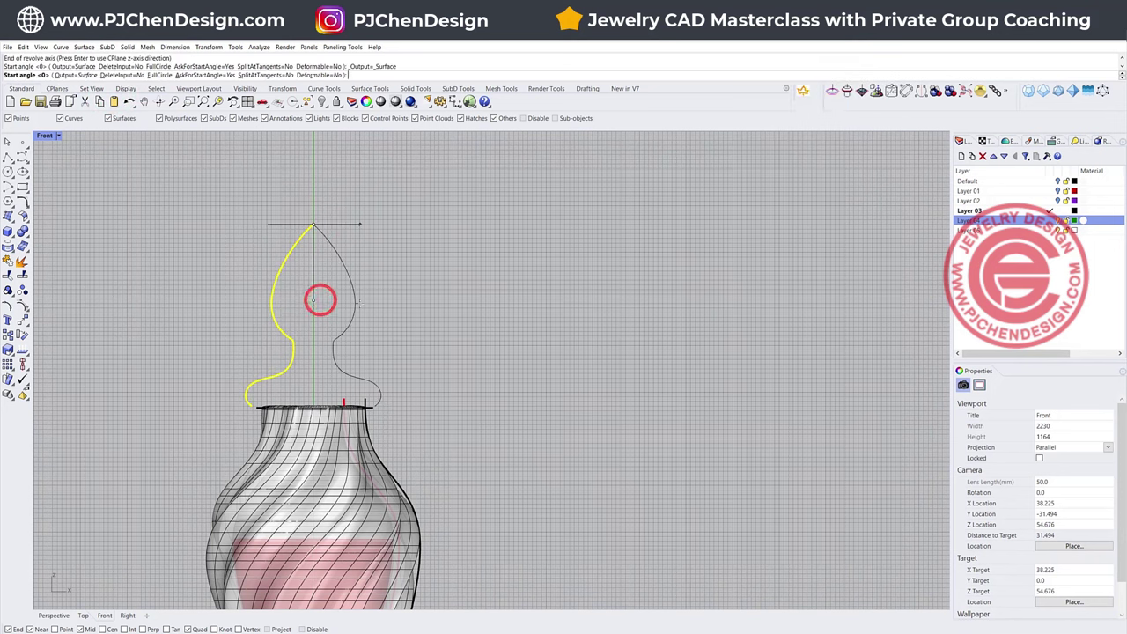
{"action": "key", "text": "Return"}
{"action": "key", "text": "Return"}
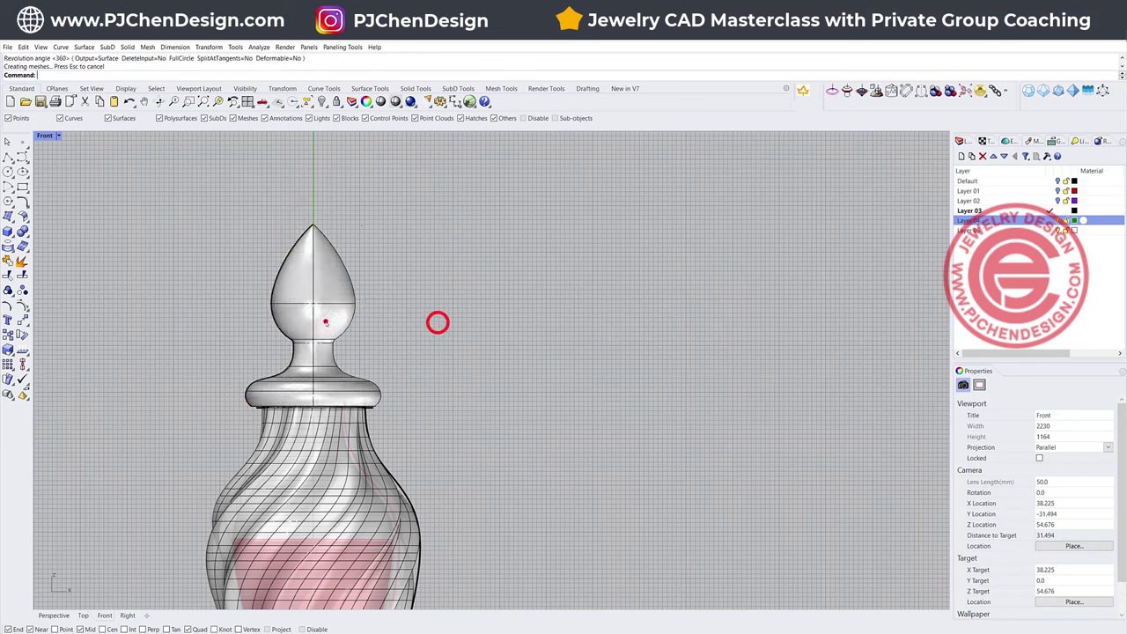
Cap the open bottom of the revolved stopper to make it a closed solid.
{"action": "left_click", "coordinate": [325, 322]}
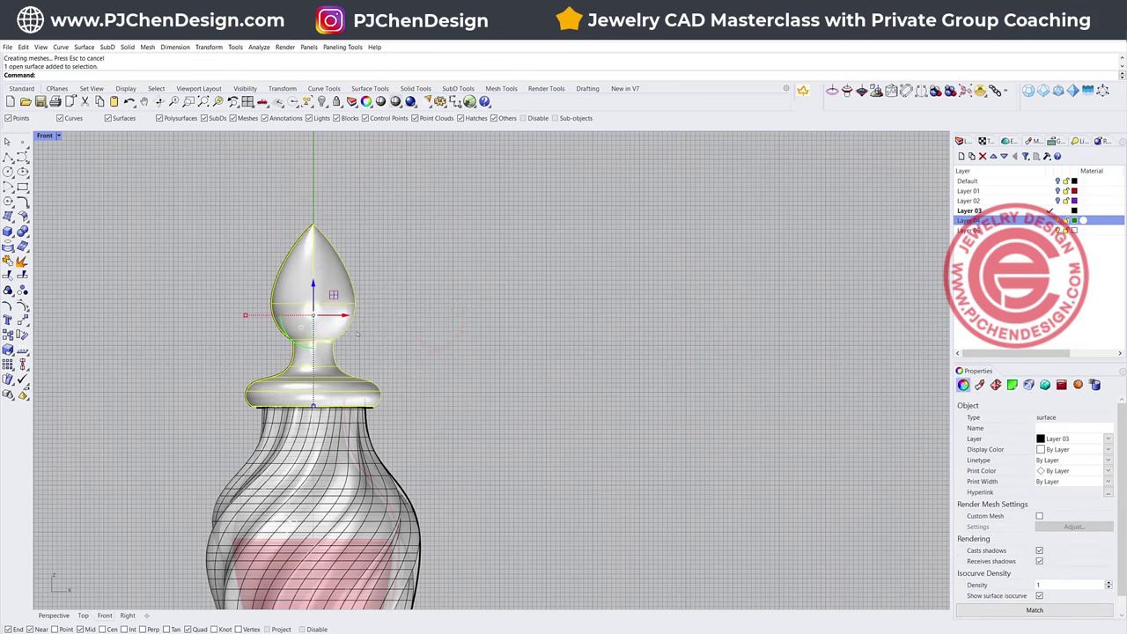
{"action": "type", "text": "Cap"}
{"action": "key", "text": "Return"}
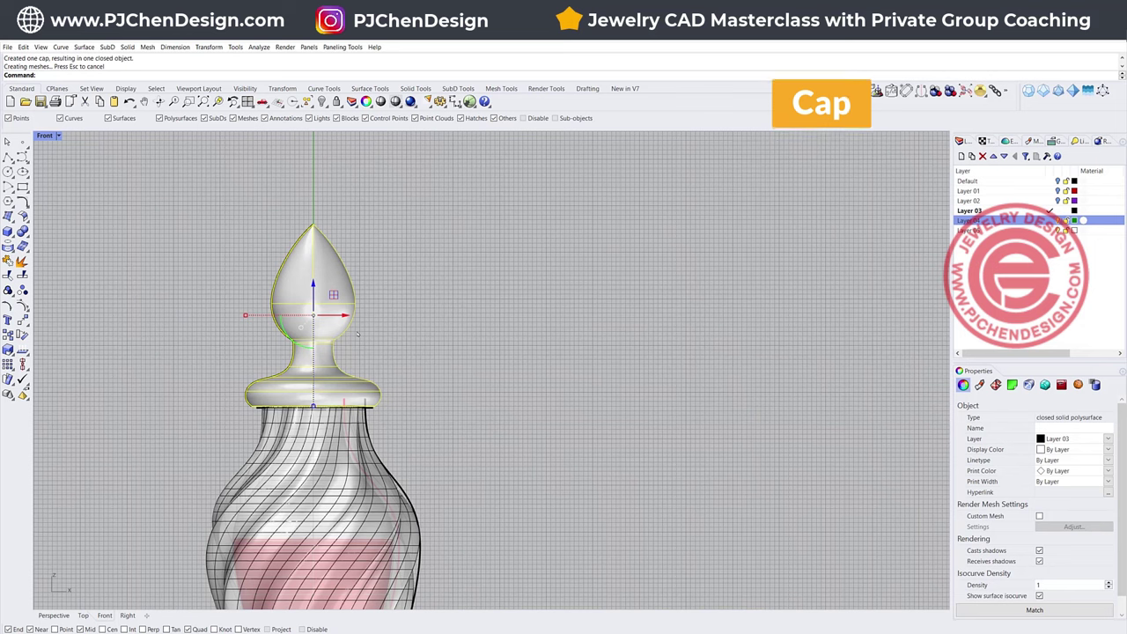
{"action": "left_click", "coordinate": [397, 318]}
Create a solid truncated cone centred on the bottle axis, narrower than the bottle mouth and tapering downward from the stopper's tip.
{"action": "double_click", "coordinate": [41, 136]}
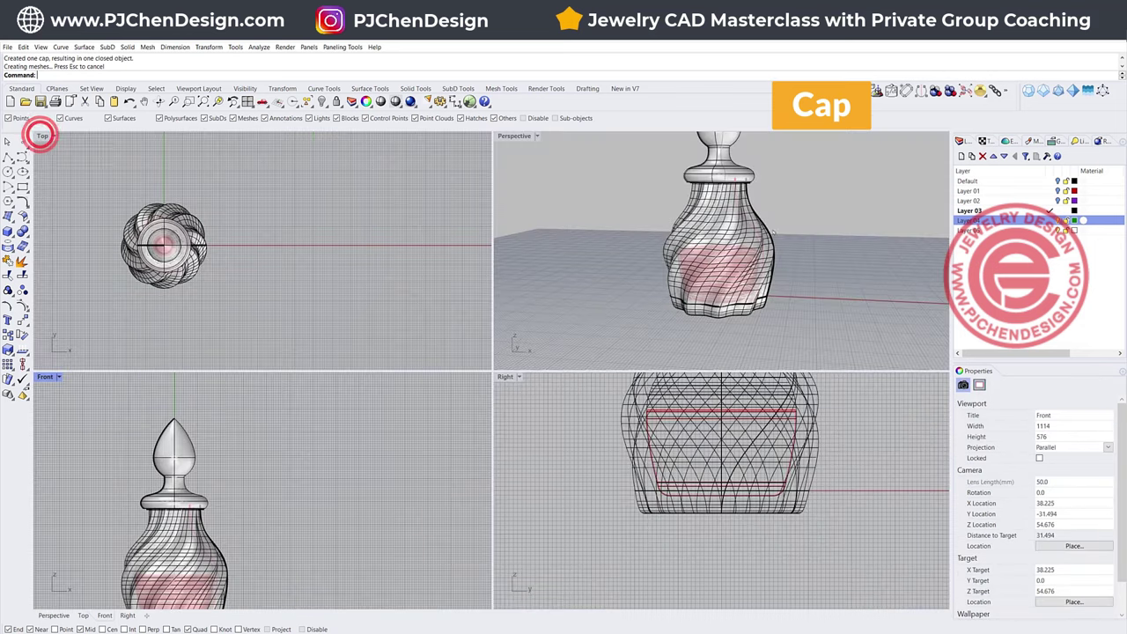
{"action": "right_click_drag", "start_coordinate": [778, 228], "coordinate": [780, 206]}
{"action": "scroll", "coordinate": [165, 239], "scroll_direction": "up", "scroll_amount": 6}
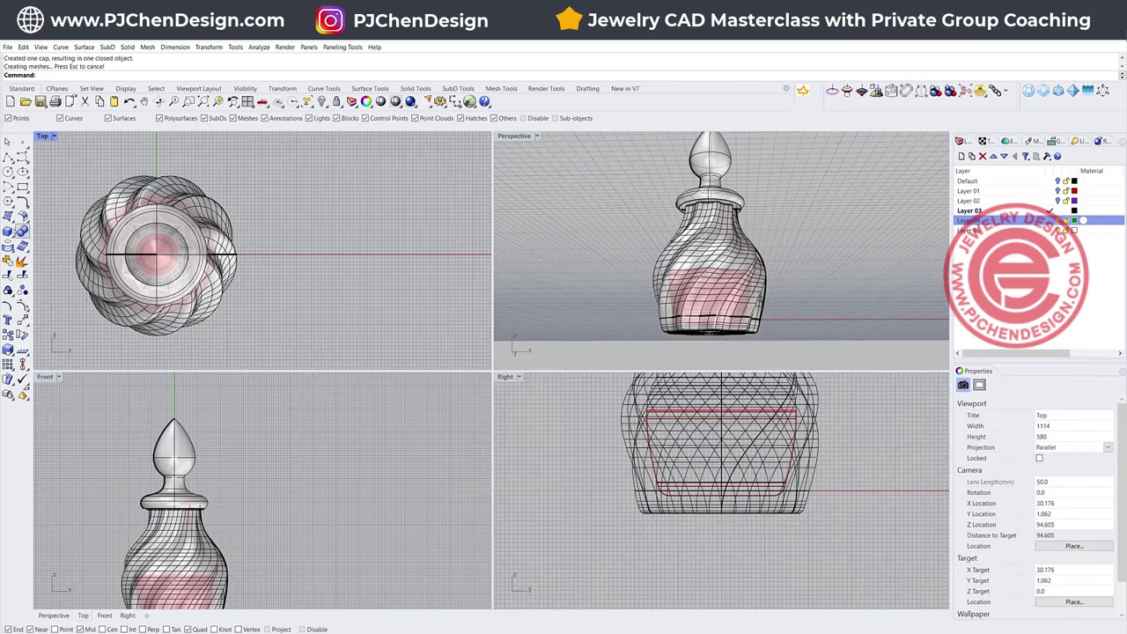
{"action": "left_click", "coordinate": [10, 231]}
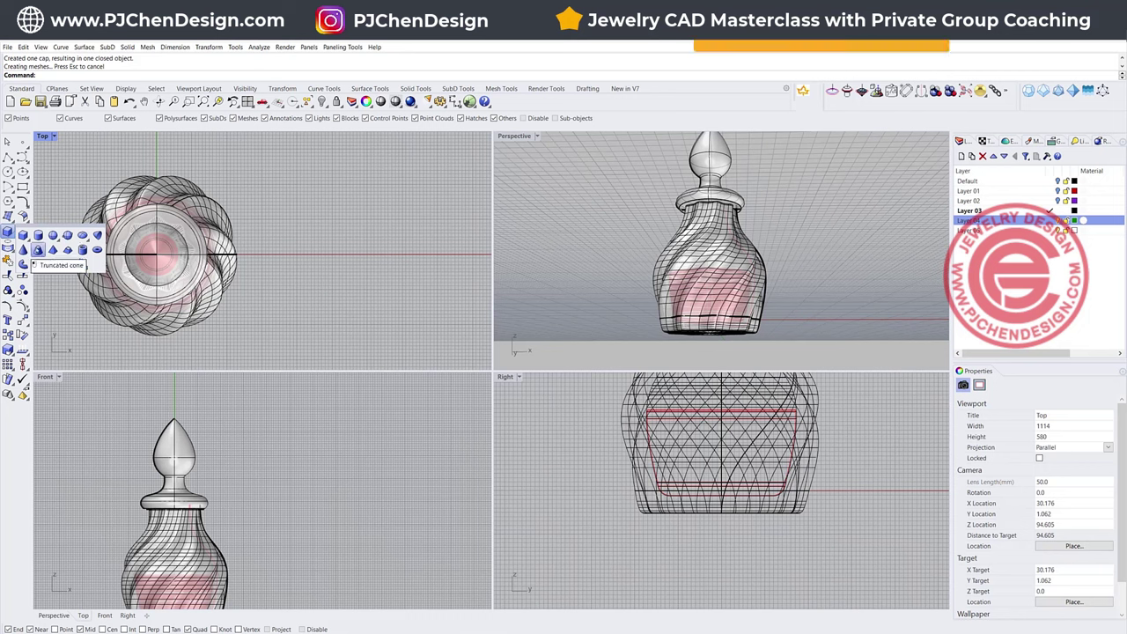
{"action": "left_click", "coordinate": [37, 250]}
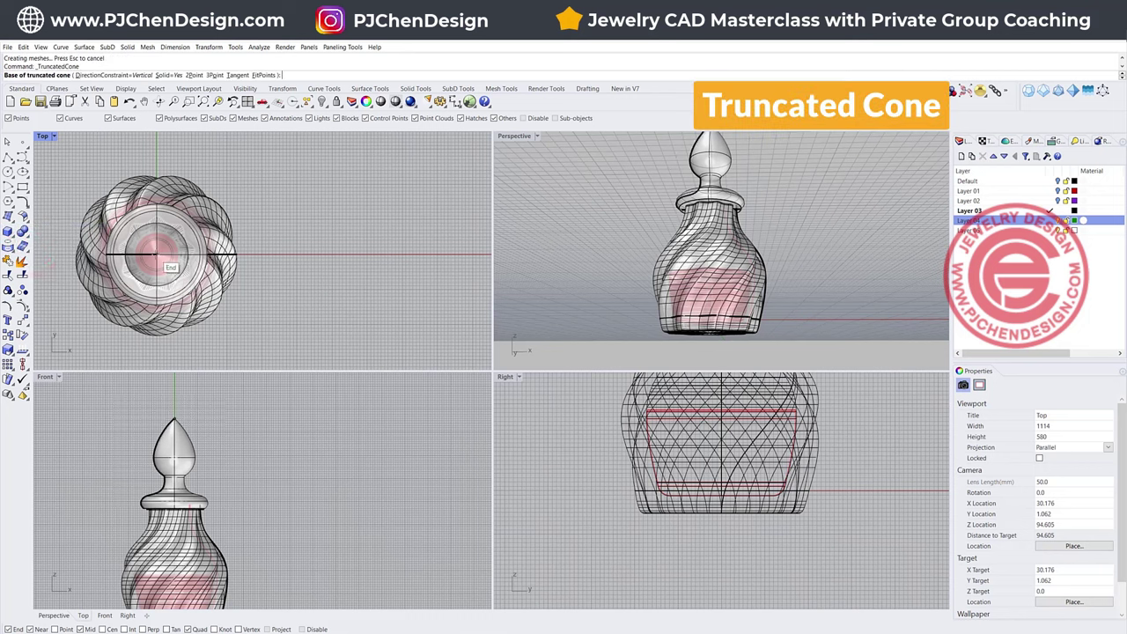
{"action": "left_click", "coordinate": [155, 254]}
{"action": "left_click", "coordinate": [196, 258]}
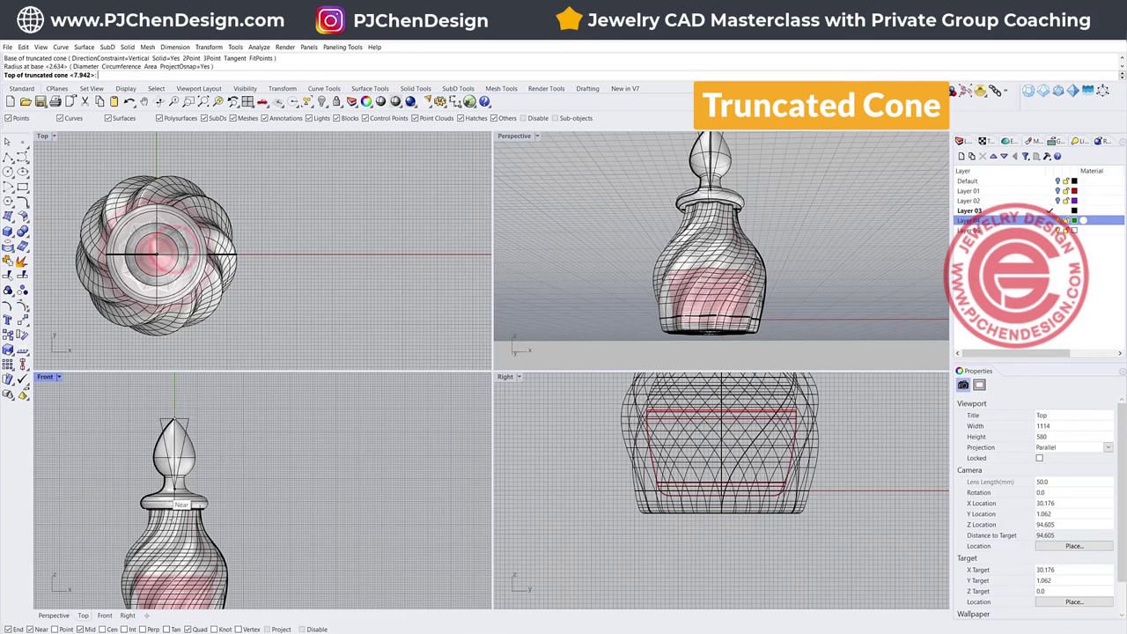
{"action": "left_click", "coordinate": [180, 452]}
{"action": "scroll", "coordinate": [183, 452], "scroll_direction": "up", "scroll_amount": 4}
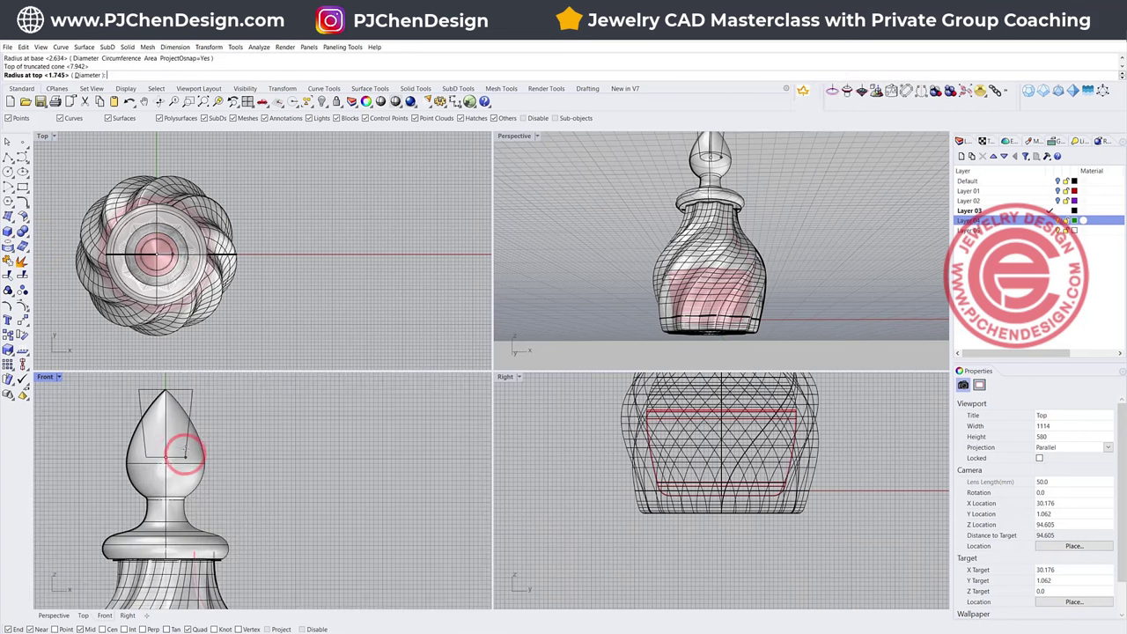
{"action": "left_click", "coordinate": [185, 451]}
Move the truncated cone straight down so it runs from the stopper's base into the bottle neck.
{"action": "scroll", "coordinate": [192, 397], "scroll_direction": "down", "scroll_amount": 3}
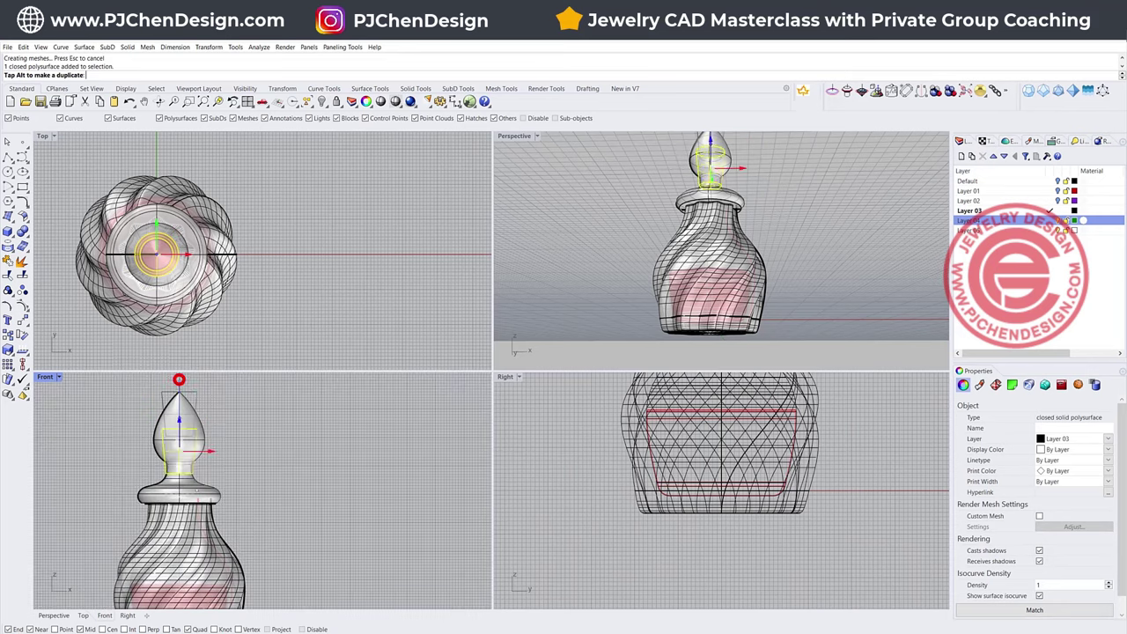
{"action": "left_click_drag", "start_coordinate": [180, 446], "coordinate": [180, 480]}
{"action": "left_click", "coordinate": [304, 478]}
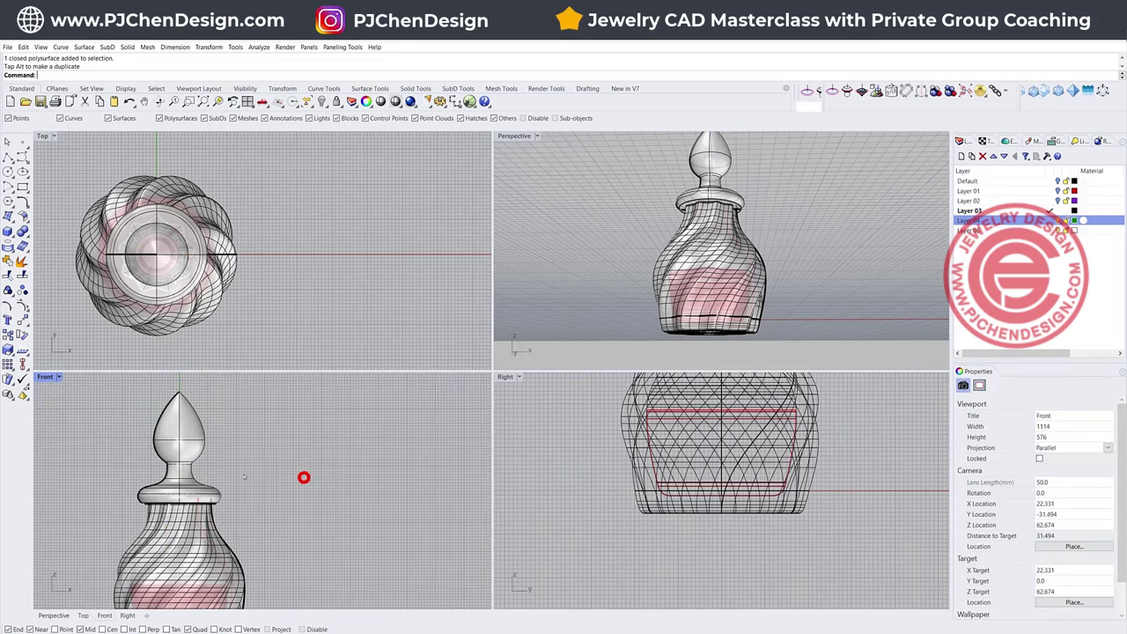
Boolean-union the stopper and the truncated cone into one solid, leaving the bottle out of the selection.
{"action": "scroll", "coordinate": [717, 211], "scroll_direction": "up", "scroll_amount": 3}
{"action": "scroll", "coordinate": [189, 524], "scroll_direction": "up", "scroll_amount": 4}
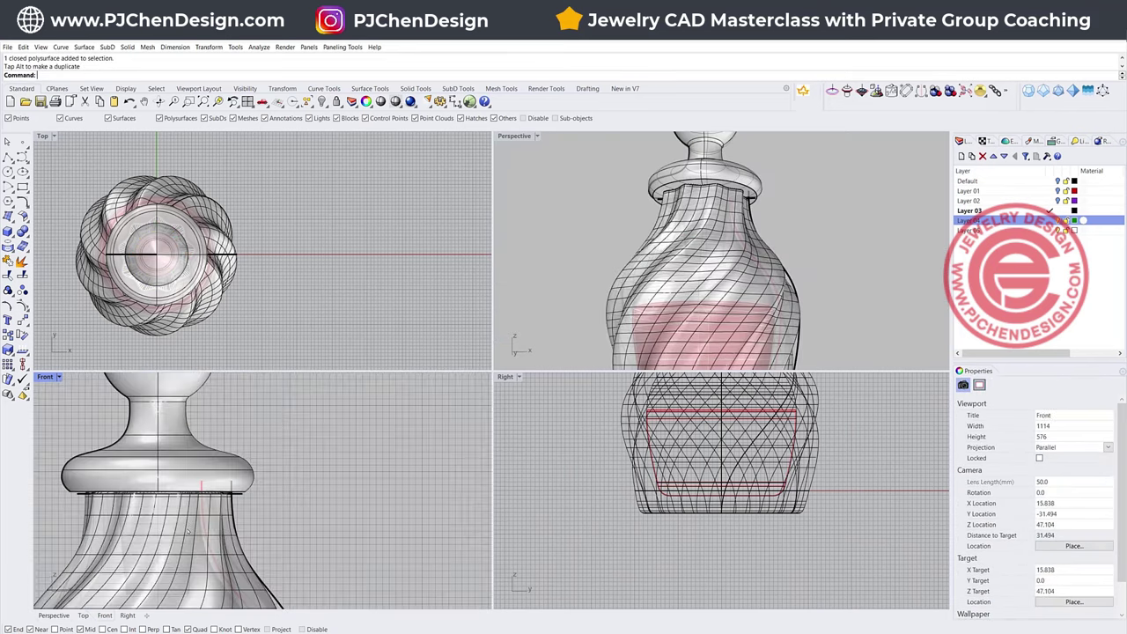
{"action": "left_click", "coordinate": [187, 528]}
{"action": "left_click", "coordinate": [190, 529]}
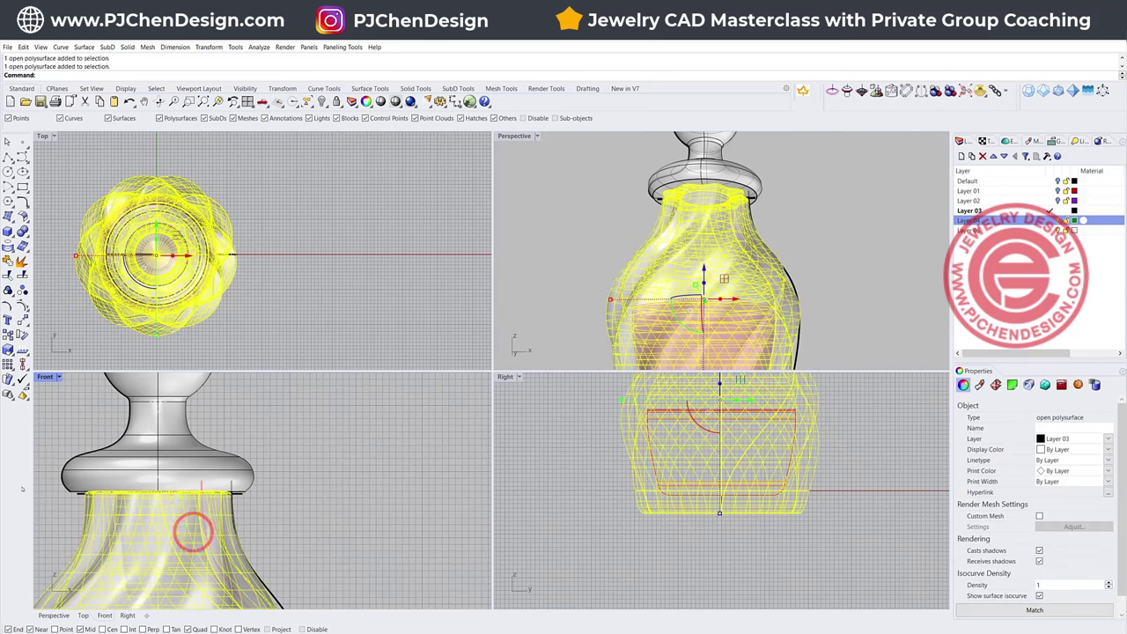
{"action": "left_click", "coordinate": [193, 530], "text": "ctrl"}
{"action": "left_click", "coordinate": [177, 454], "text": "shift"}
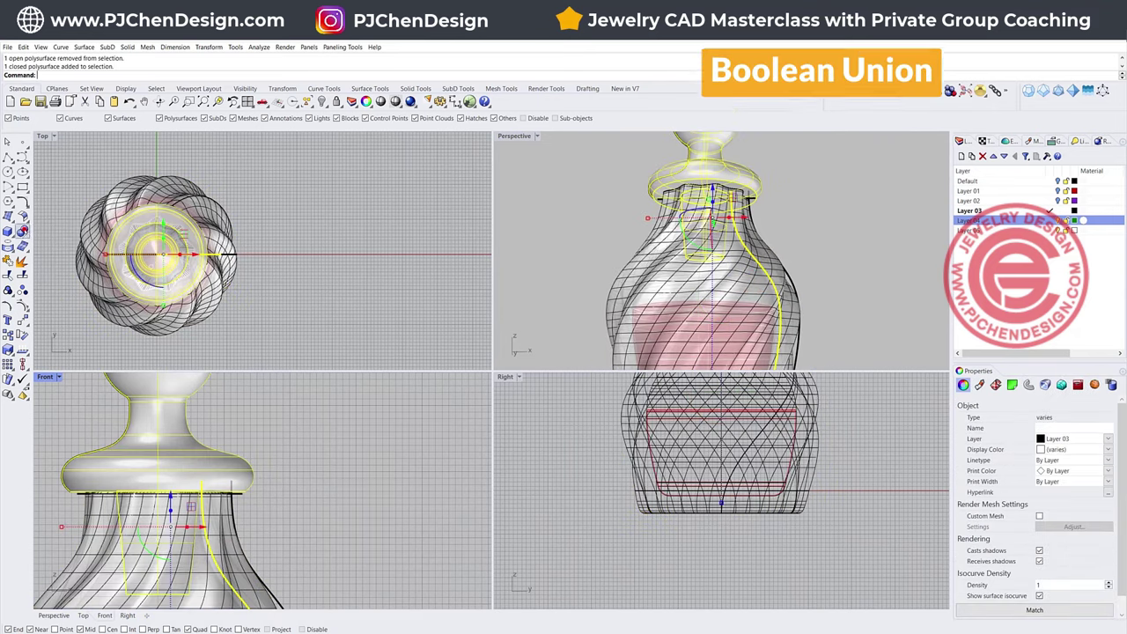
{"action": "left_click", "coordinate": [22, 231]}
{"action": "scroll", "coordinate": [352, 465], "scroll_direction": "down", "scroll_amount": 3}
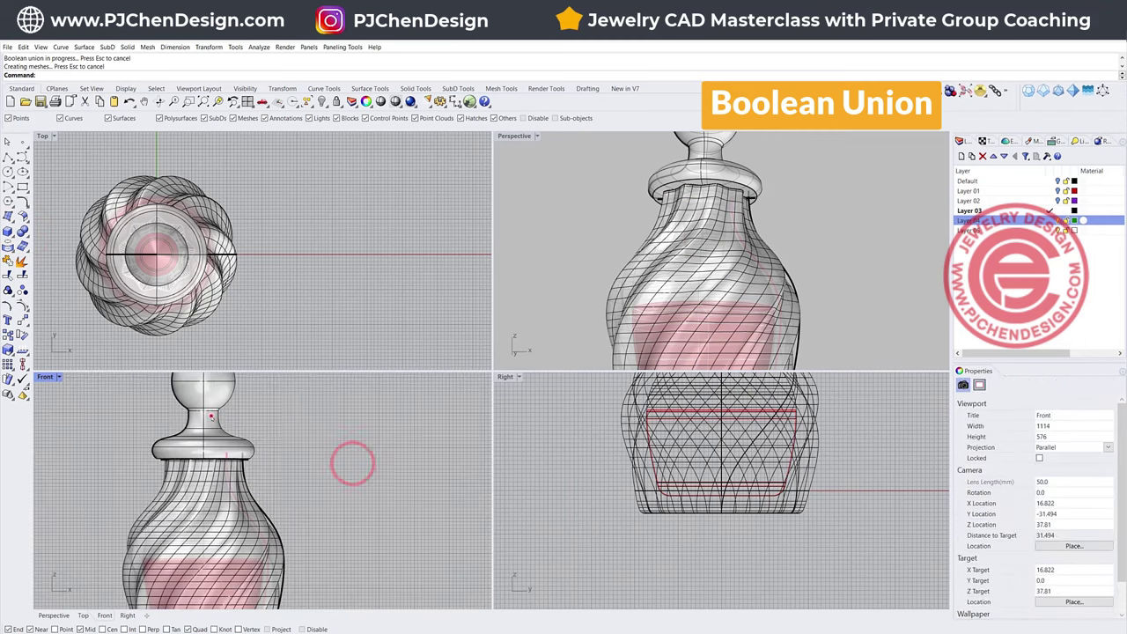
Set the stopper's display colour to blue and inspect the whole bottle in the maximized Perspective view.
{"action": "left_click", "coordinate": [211, 415]}
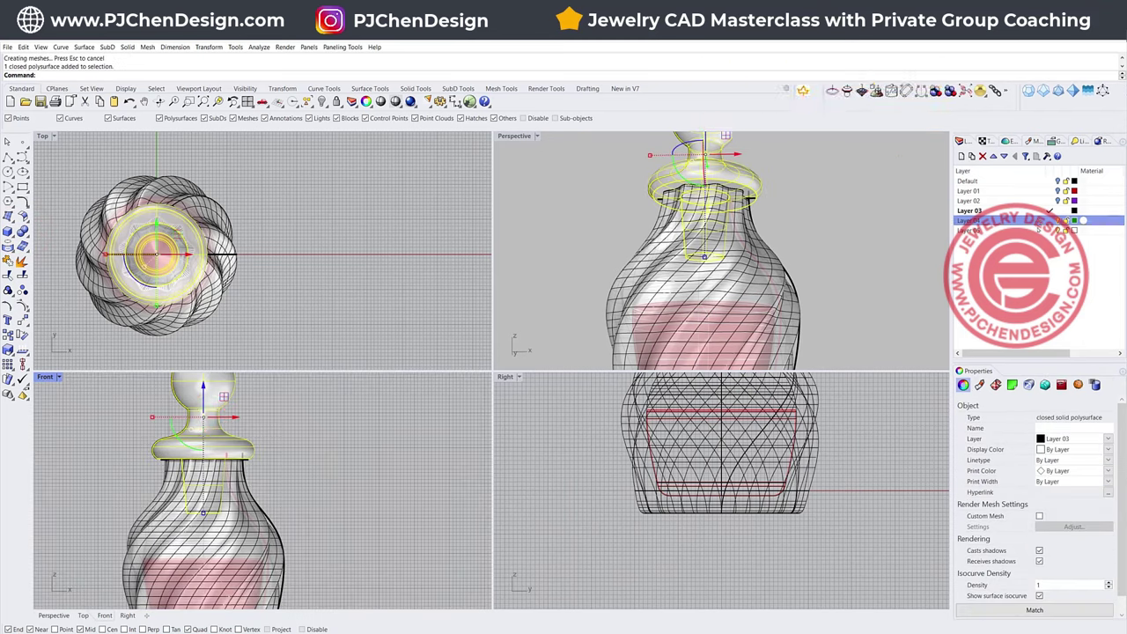
{"action": "right_click", "coordinate": [1024, 229]}
{"action": "left_click", "coordinate": [1095, 453]}
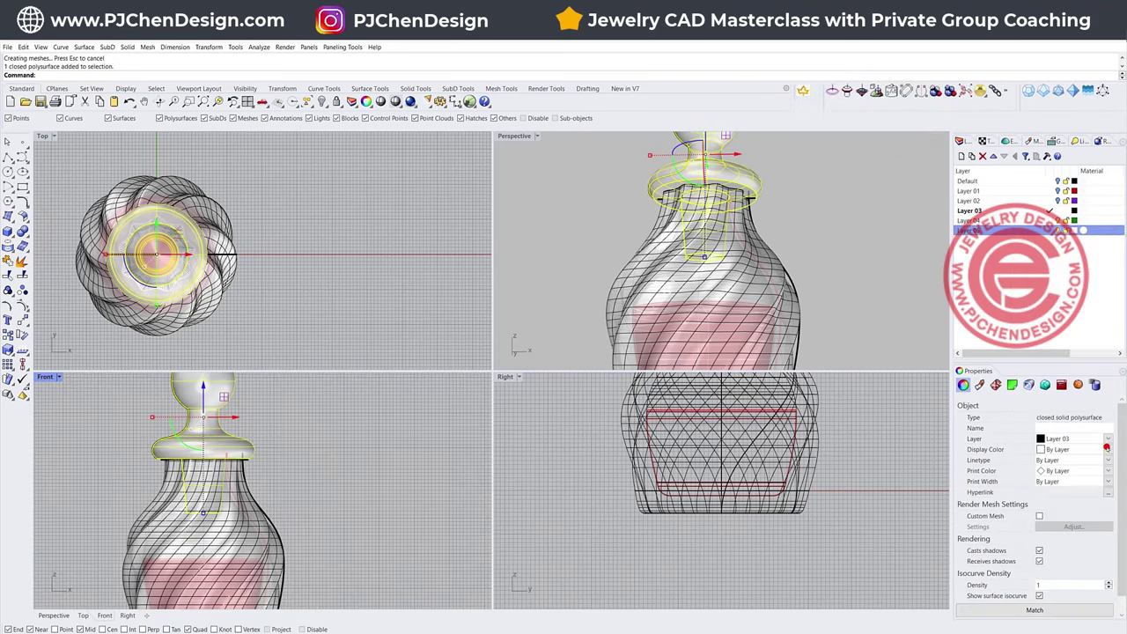
{"action": "left_click", "coordinate": [1107, 445]}
{"action": "left_click", "coordinate": [1050, 530]}
{"action": "left_click", "coordinate": [838, 259]}
{"action": "scroll", "coordinate": [837, 259], "scroll_direction": "down", "scroll_amount": 2}
{"action": "right_click_drag", "start_coordinate": [838, 259], "coordinate": [819, 304]}
{"action": "scroll", "coordinate": [696, 198], "scroll_direction": "up", "scroll_amount": 3}
{"action": "double_click", "coordinate": [503, 136]}
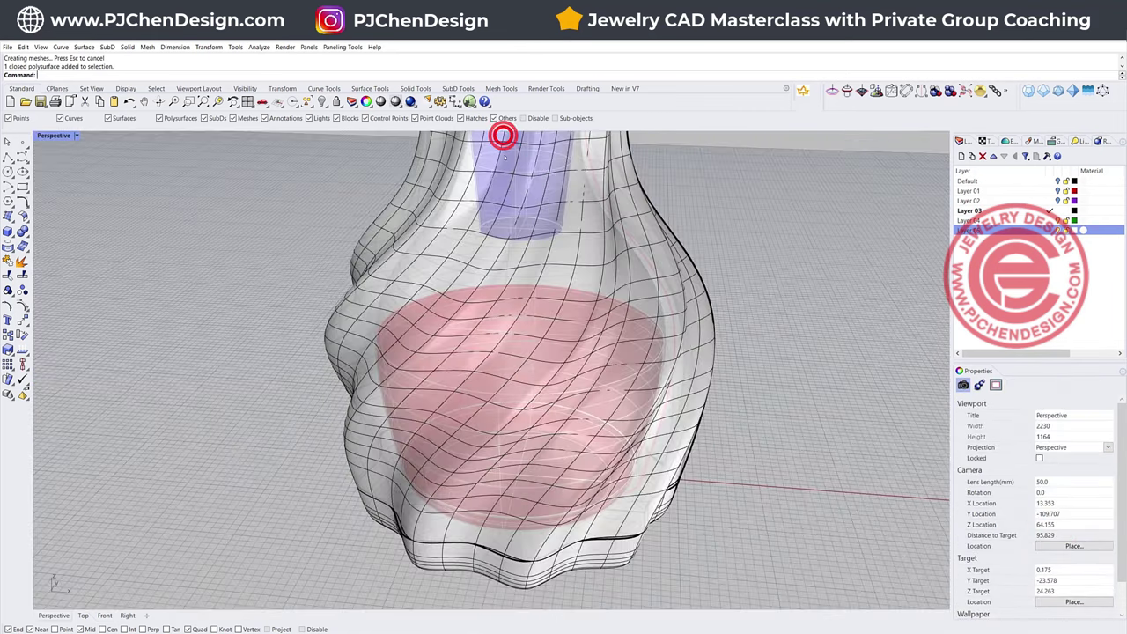
{"action": "scroll", "coordinate": [407, 370], "scroll_direction": "down", "scroll_amount": 5}
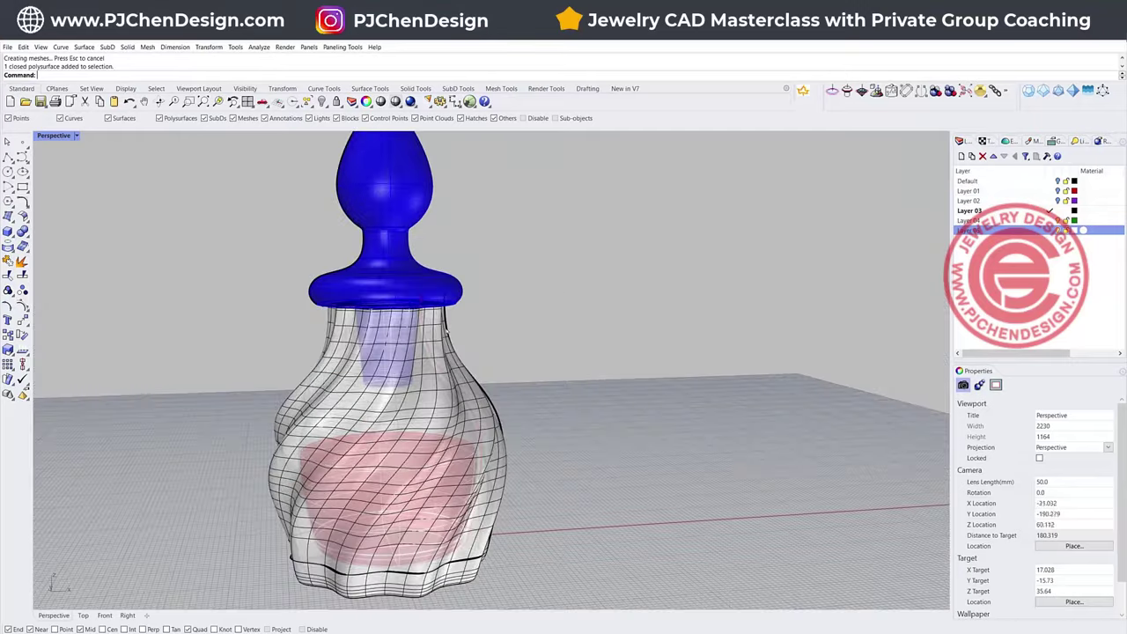